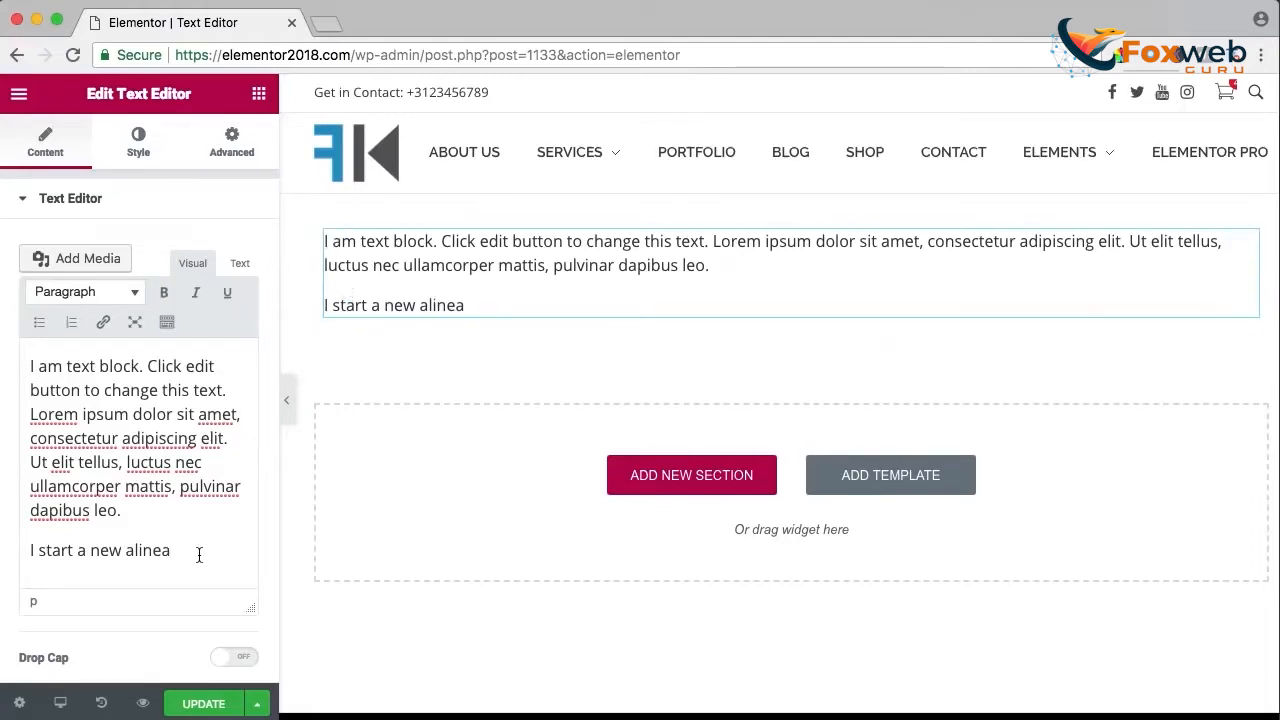
# Add two separate paragraphs, "A new title" and "A new alinea", after "I start a new alinea".
pyautogui.press('Return')
pyautogui.write('A new title')
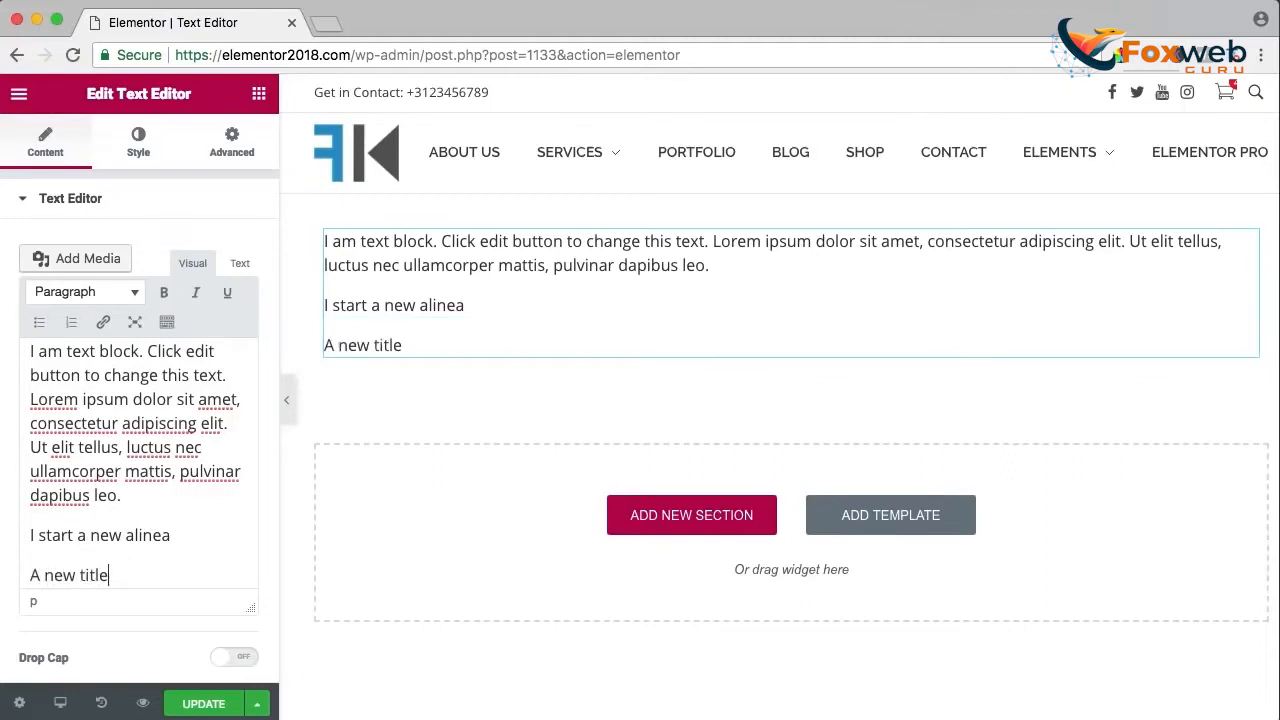
pyautogui.press('Return')
pyautogui.write('A new ')
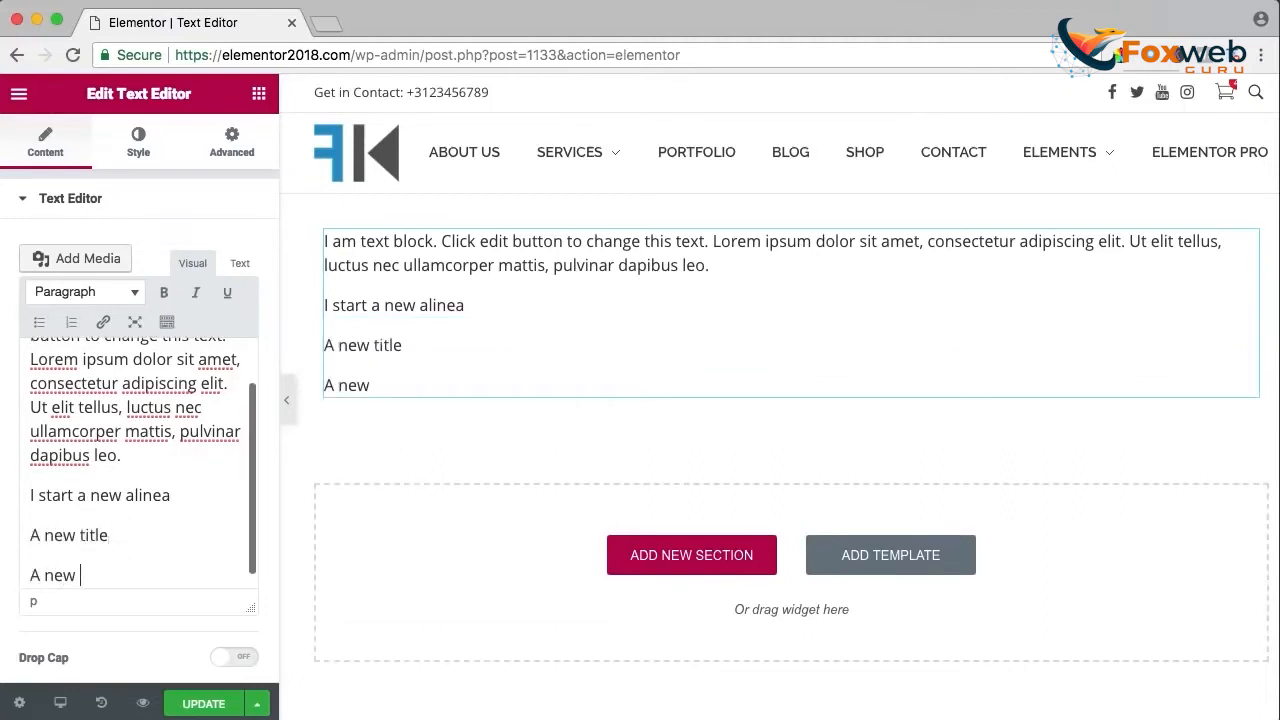
pyautogui.write('alinea')
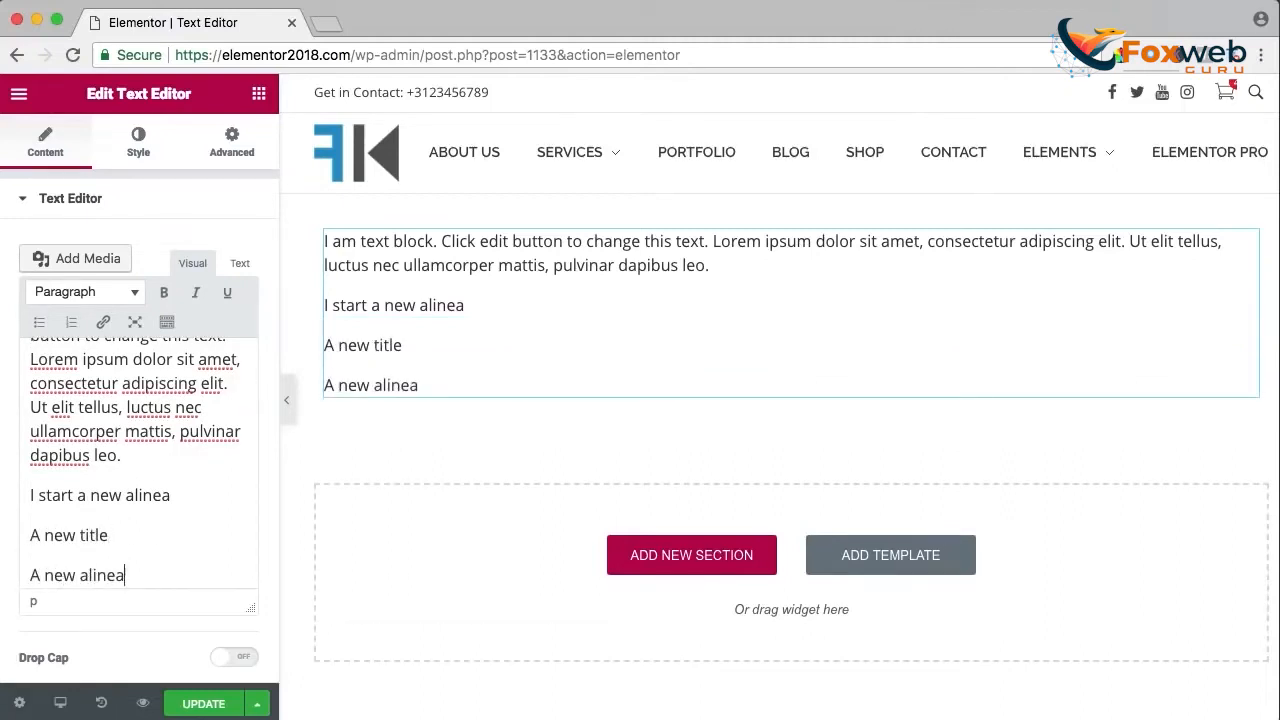
# Add the line "This is the same alinea as the line above." under "A new alinea" within the same paragraph.
pyautogui.hotkey('shift', 'Return')
pyautogui.write('This is ')
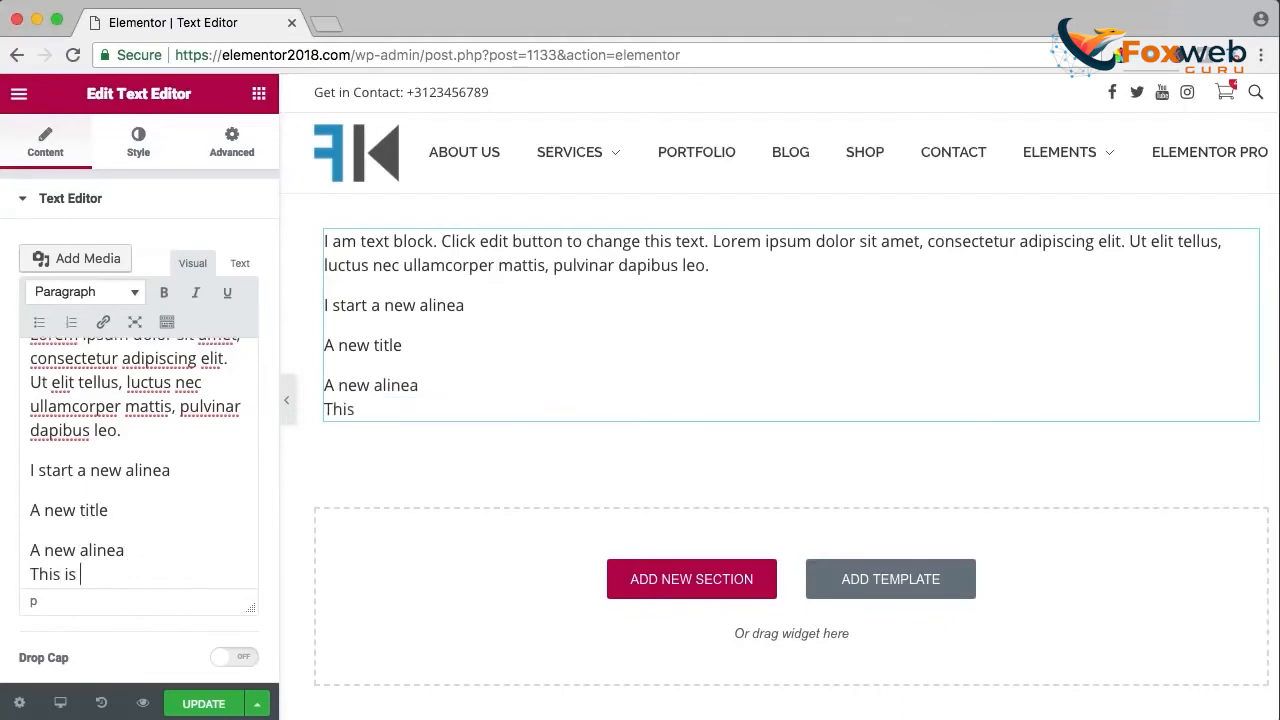
pyautogui.write('the same alinea a')
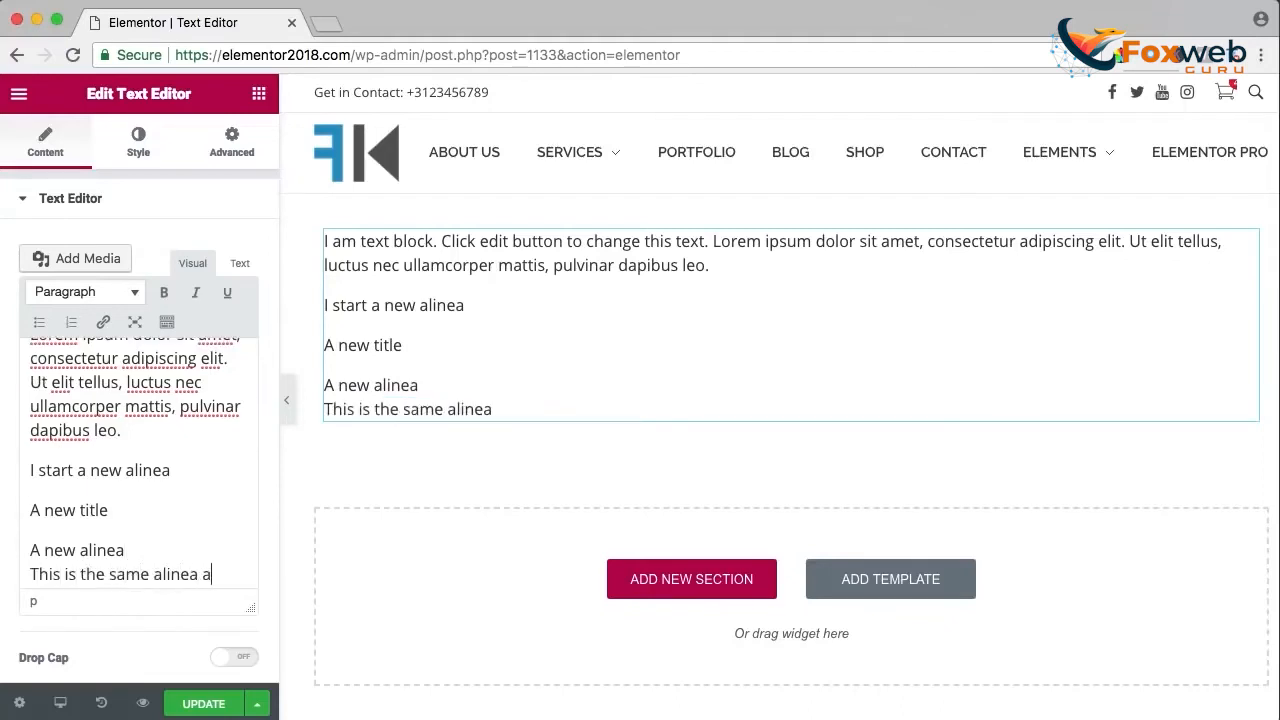
pyautogui.write('s the ')
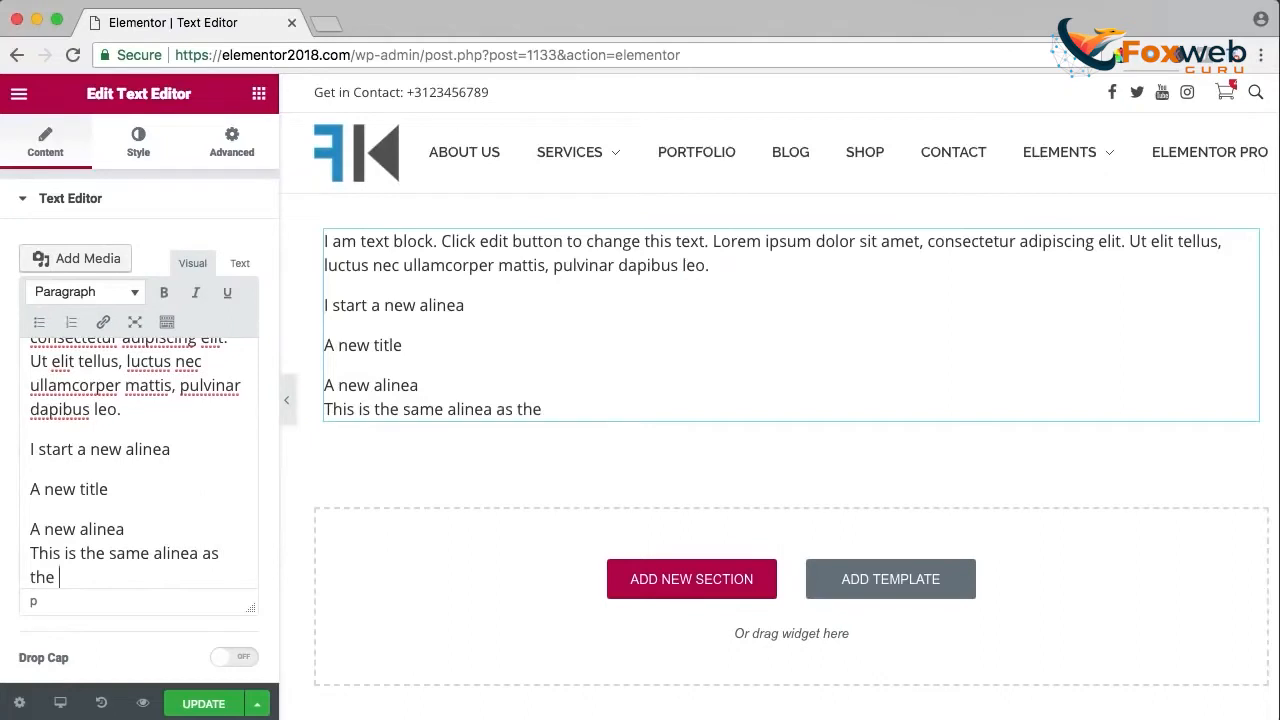
pyautogui.write('line above')
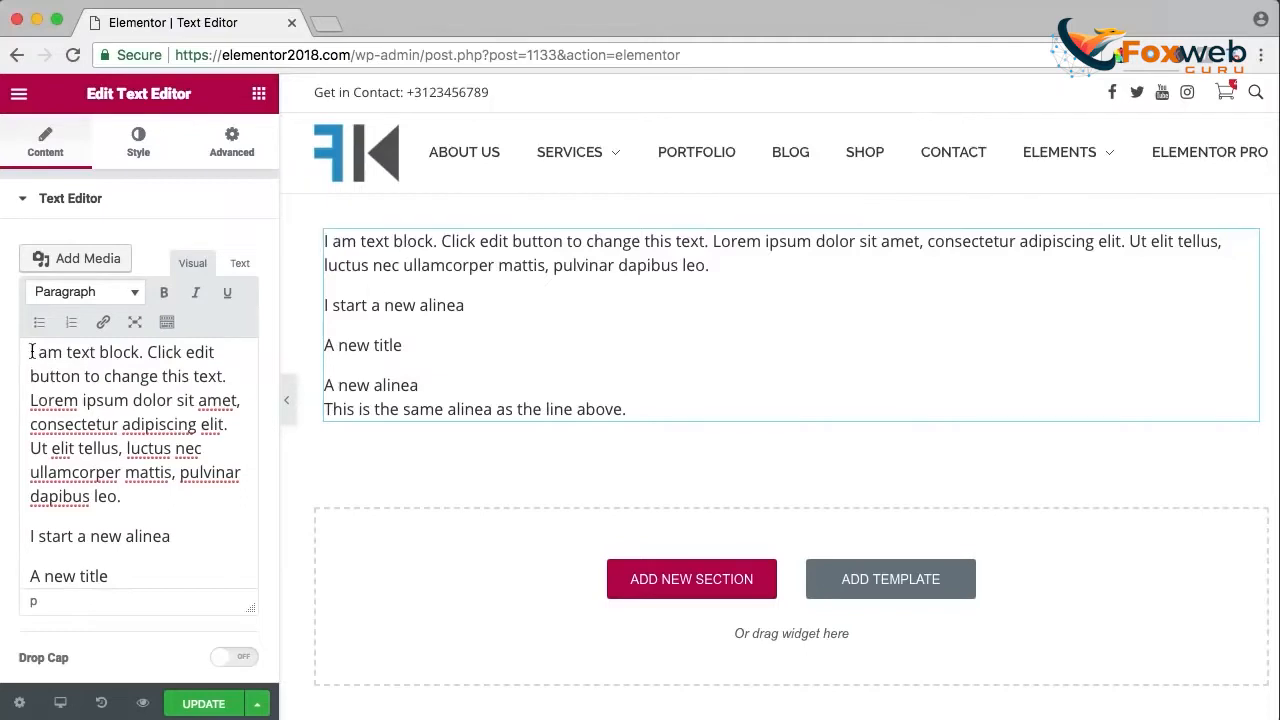
# Compare the text block's separate paragraphs with the two-line paragraph starting "A new alinea".
pyautogui.moveTo(32, 352); pyautogui.dragTo(121, 496)
pyautogui.scroll(-2, 120, 490)
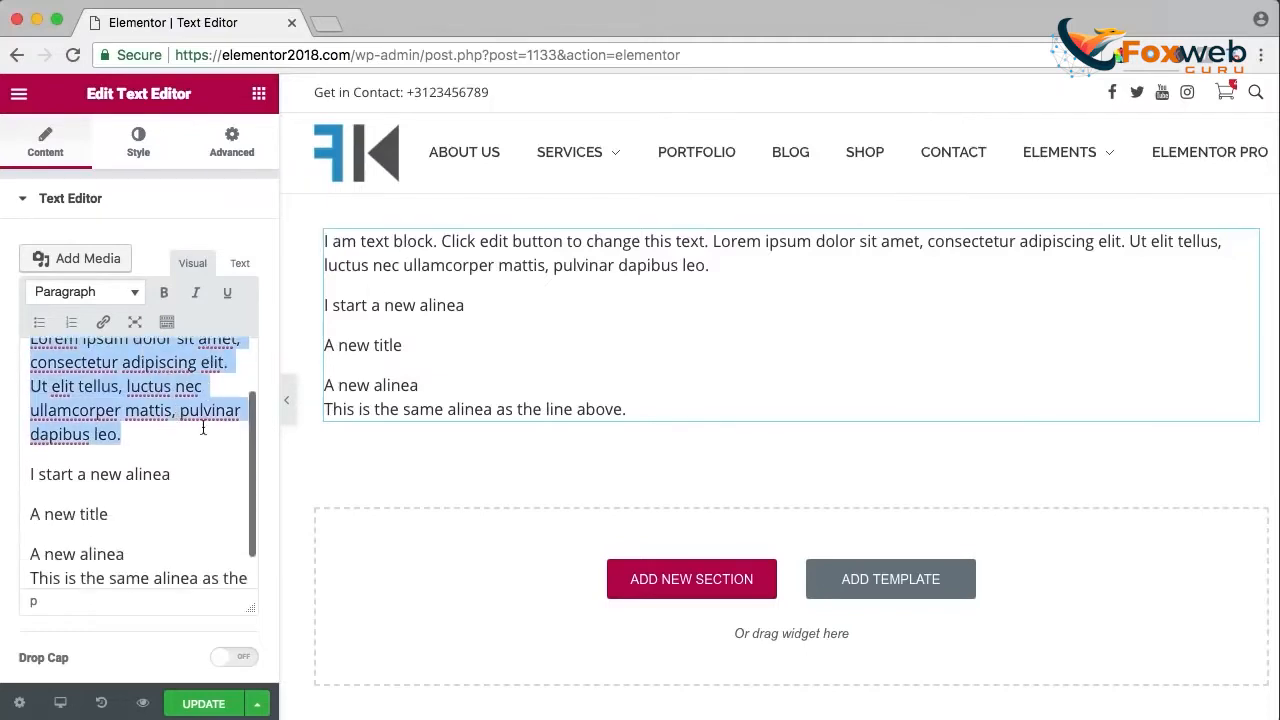
pyautogui.click(93, 484)
pyautogui.scroll(-1, 67, 515)
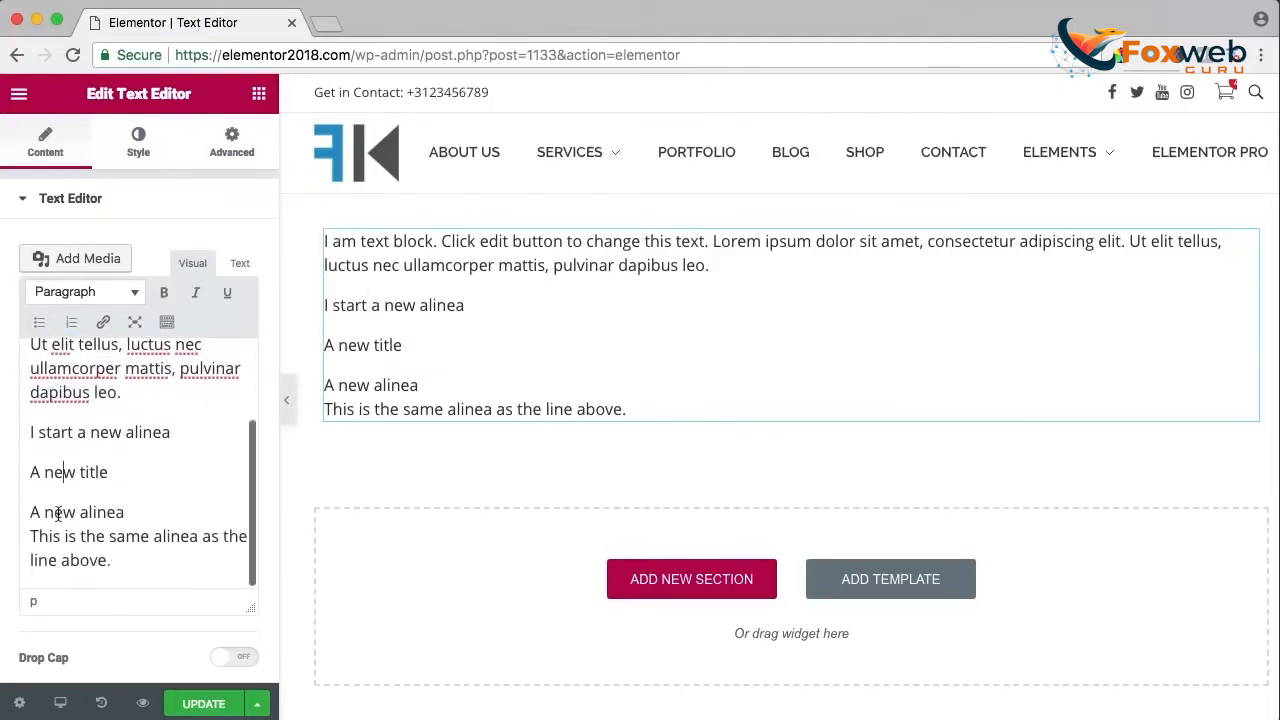
pyautogui.moveTo(54, 520); pyautogui.dragTo(118, 565)
pyautogui.click(124, 562)
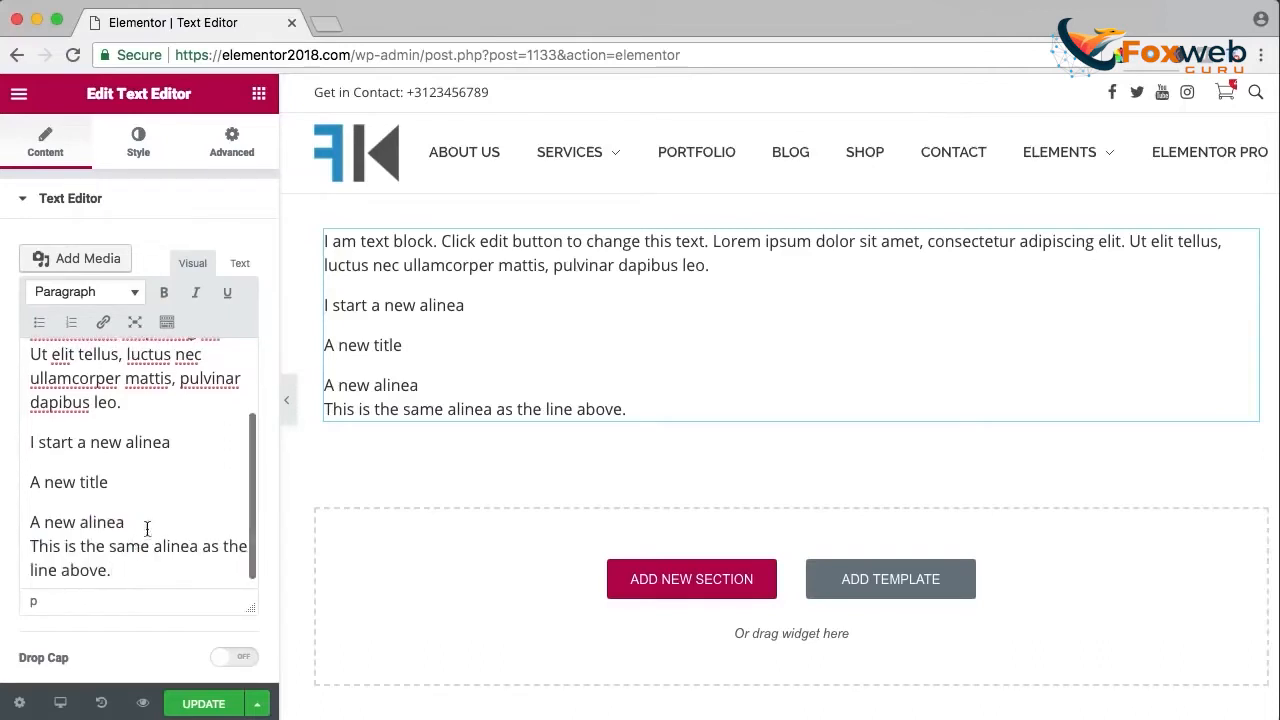
pyautogui.scroll(2, 184, 485)
pyautogui.scroll(-2, 184, 485)
# Add the line "I star a new line in the alinea." after "dapibus leo." within the first paragraph.
pyautogui.click(152, 400)
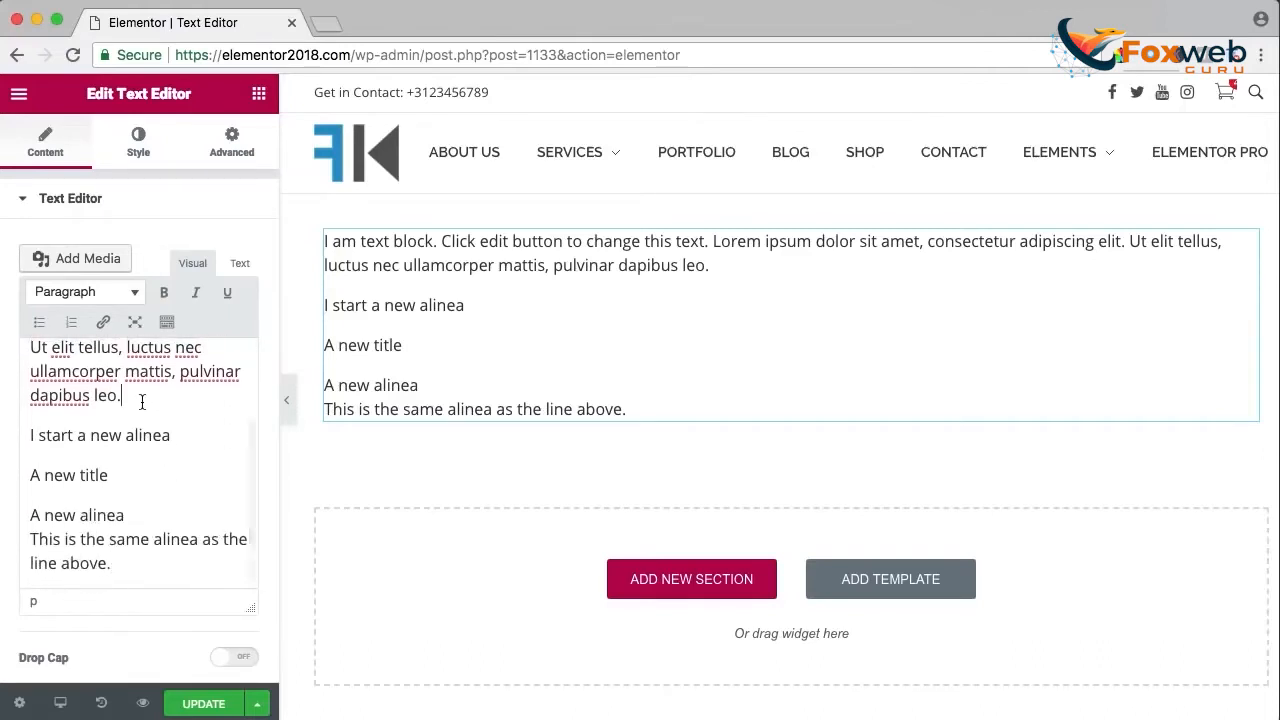
pyautogui.press('Return')
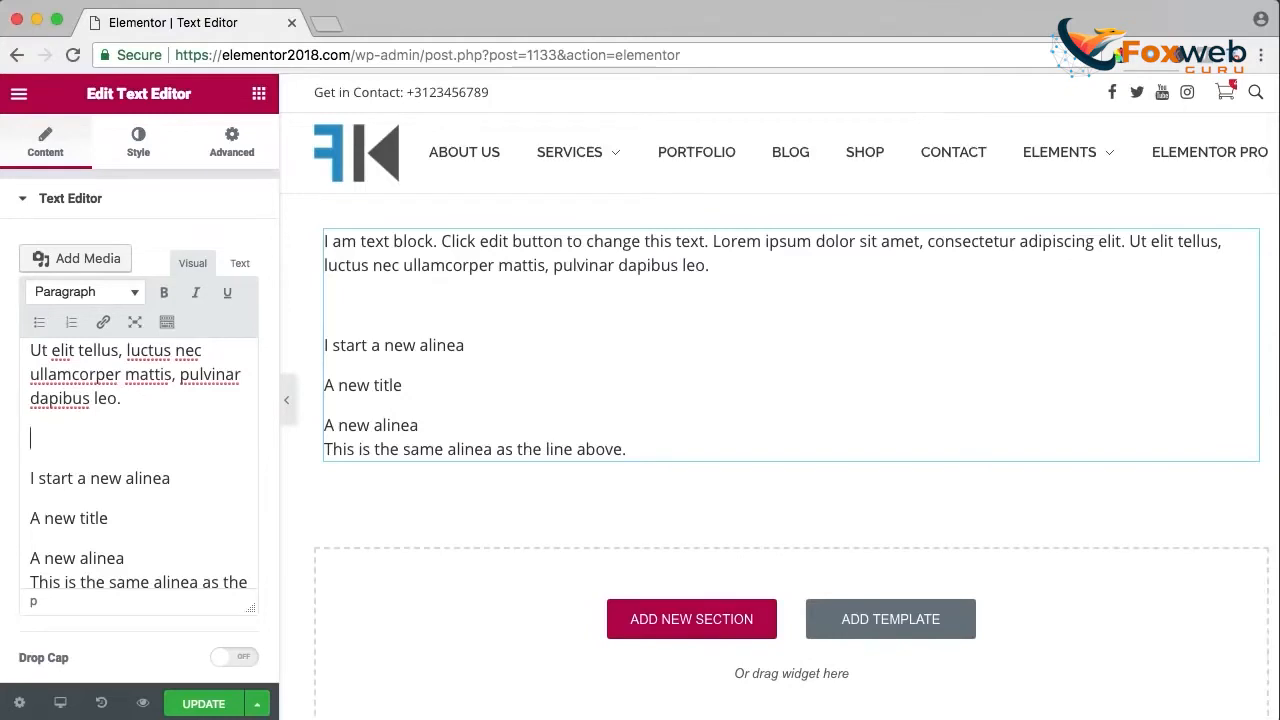
pyautogui.press('BackSpace')
pyautogui.press('Return')
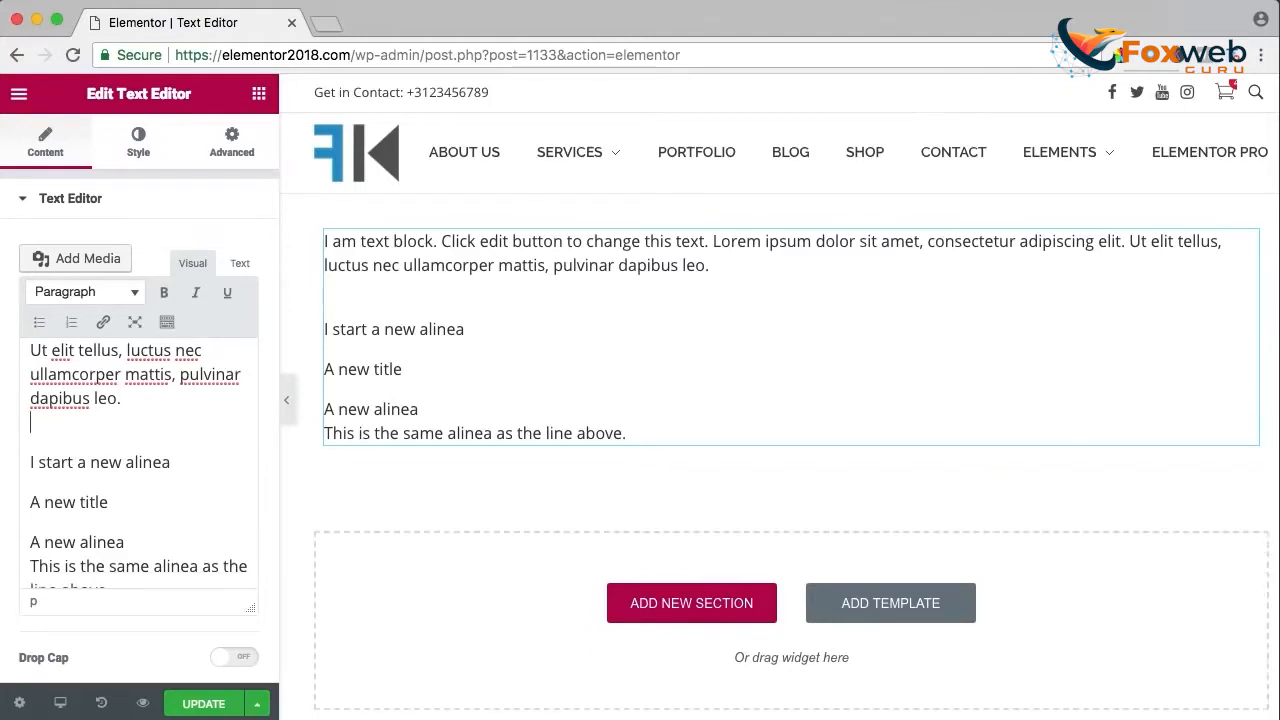
pyautogui.write('I star a ')
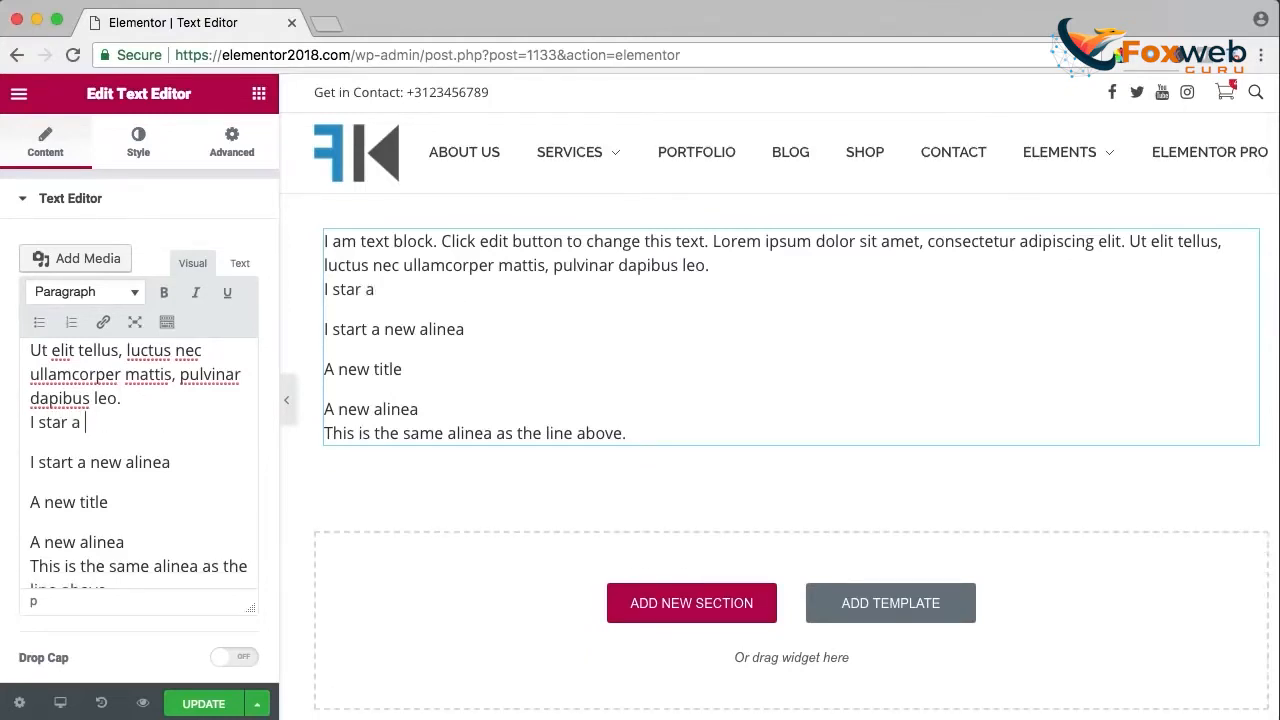
pyautogui.write('new line in the s')
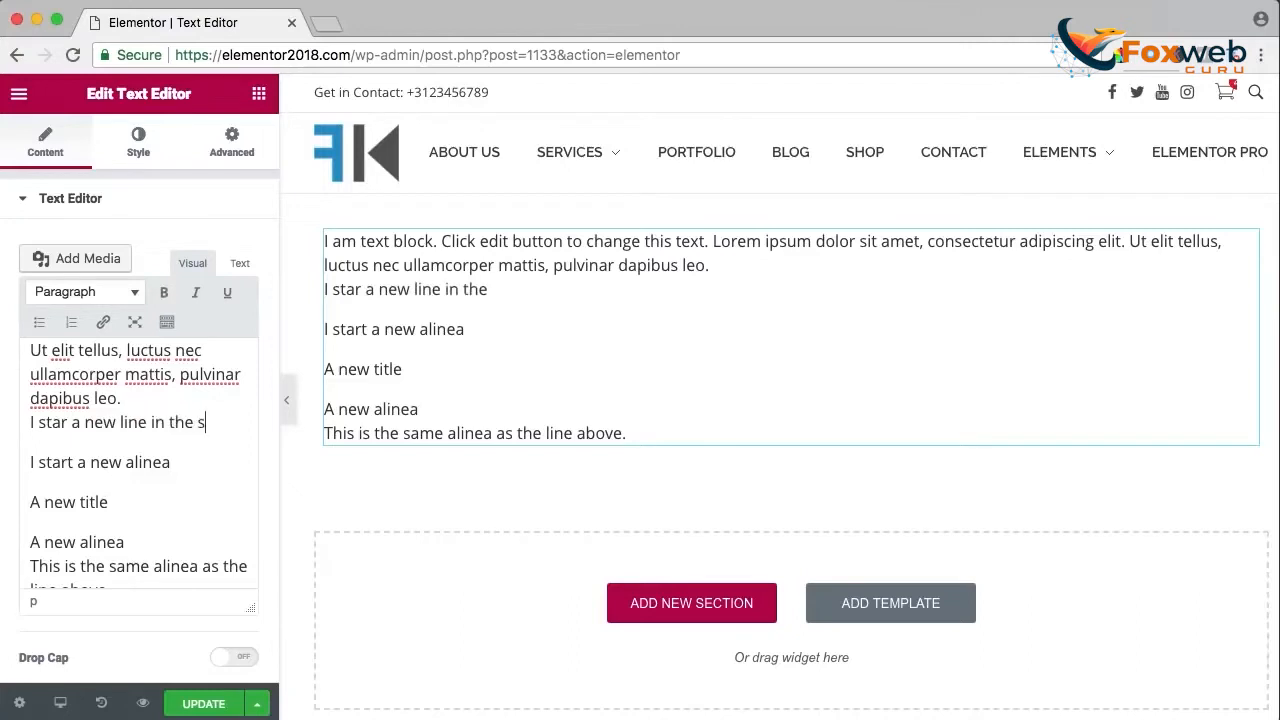
pyautogui.press('BackSpace')
pyautogui.write('alinea.')
# Format the first paragraph as Heading 2, then set it back to Paragraph.
pyautogui.scroll(3, 122, 414)
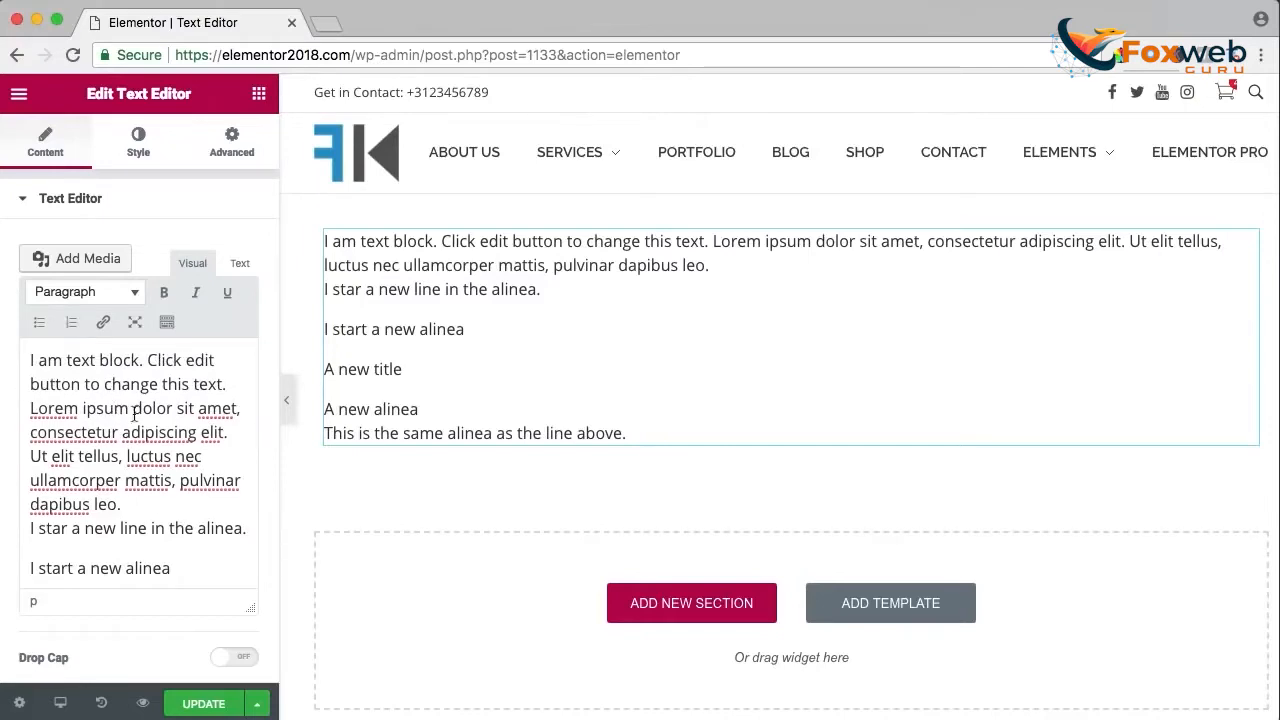
pyautogui.click(97, 296)
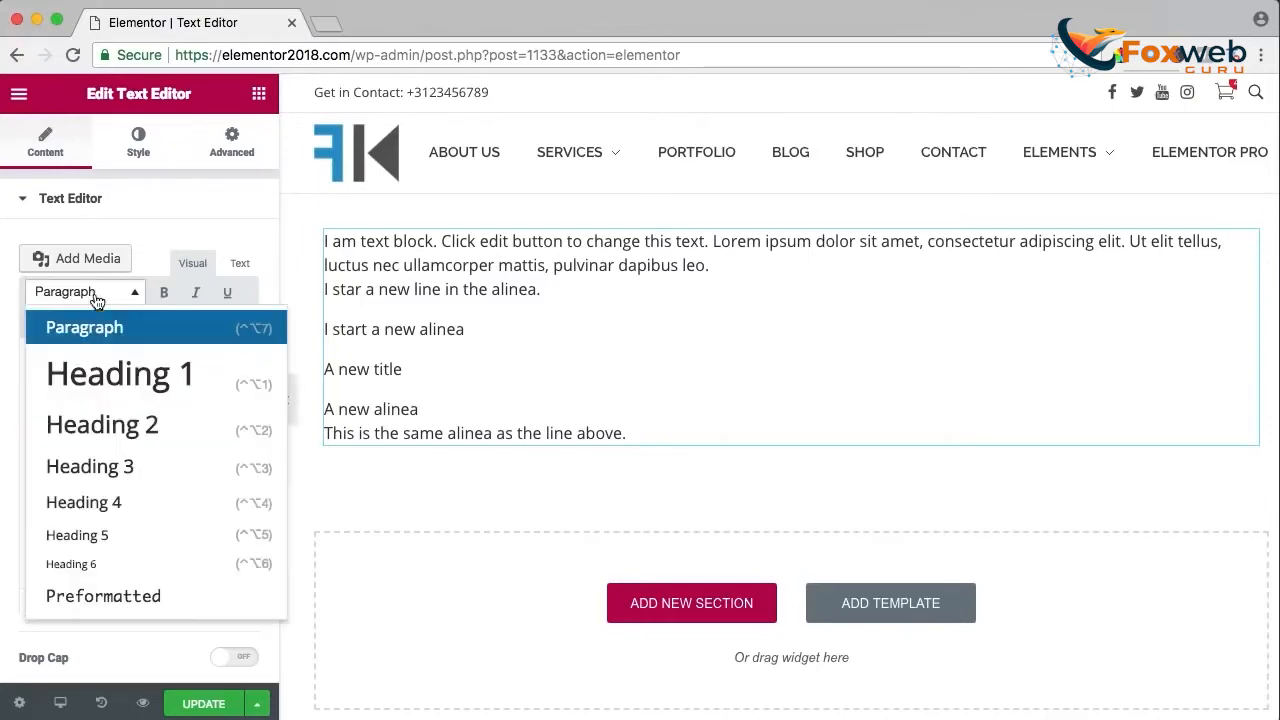
pyautogui.click(90, 431)
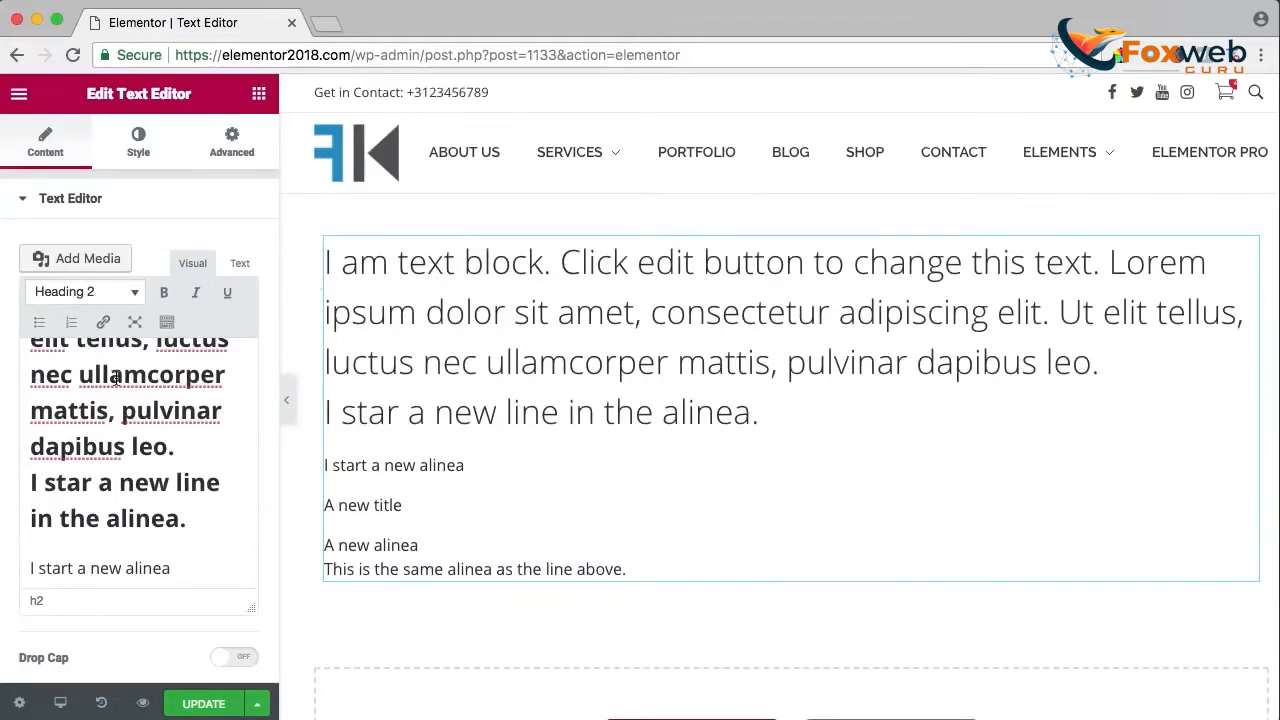
pyautogui.click(88, 291)
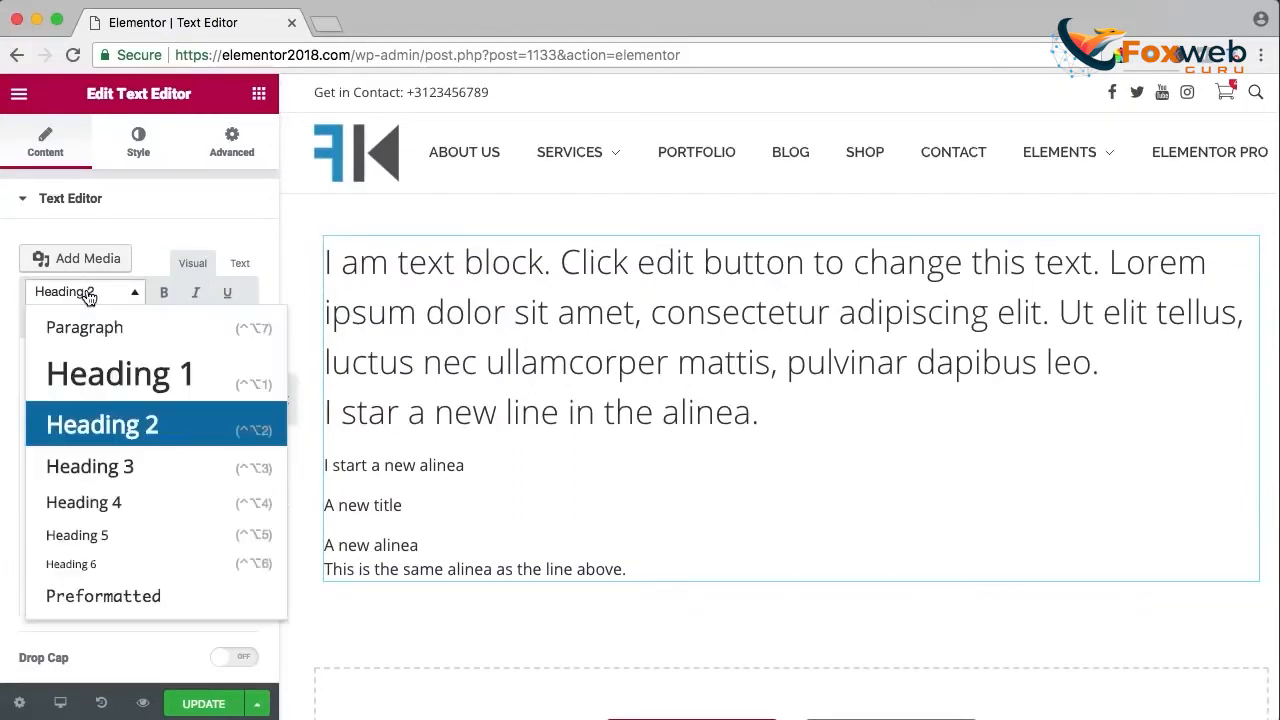
pyautogui.click(84, 329)
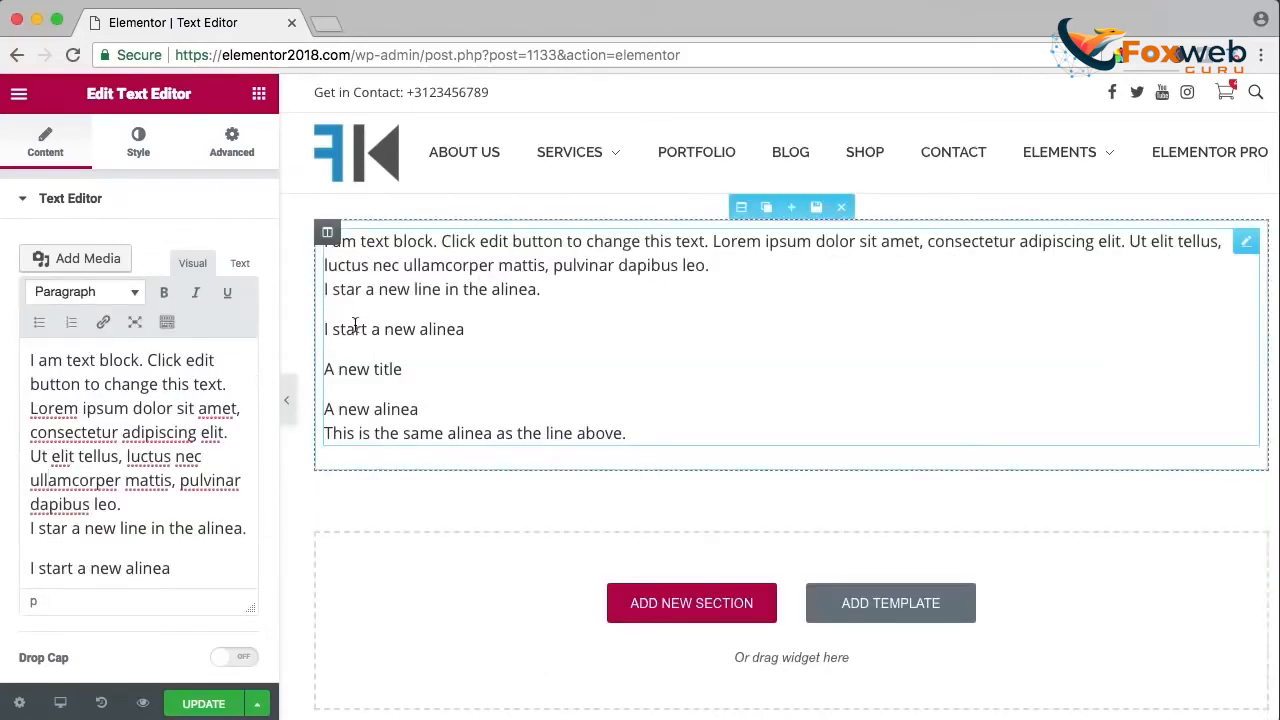
# Format the "A new title" line as Heading 2.
pyautogui.scroll(-3, 60, 440)
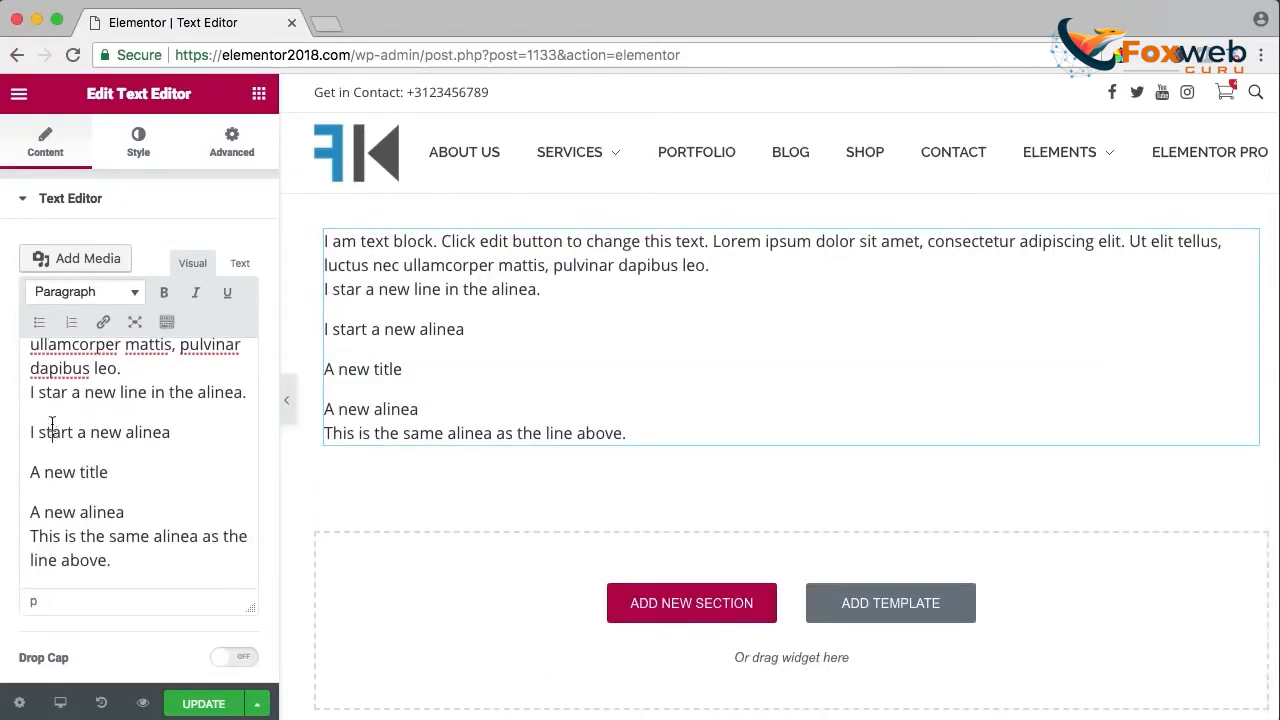
pyautogui.click(52, 428)
pyautogui.click(60, 475)
pyautogui.click(85, 291)
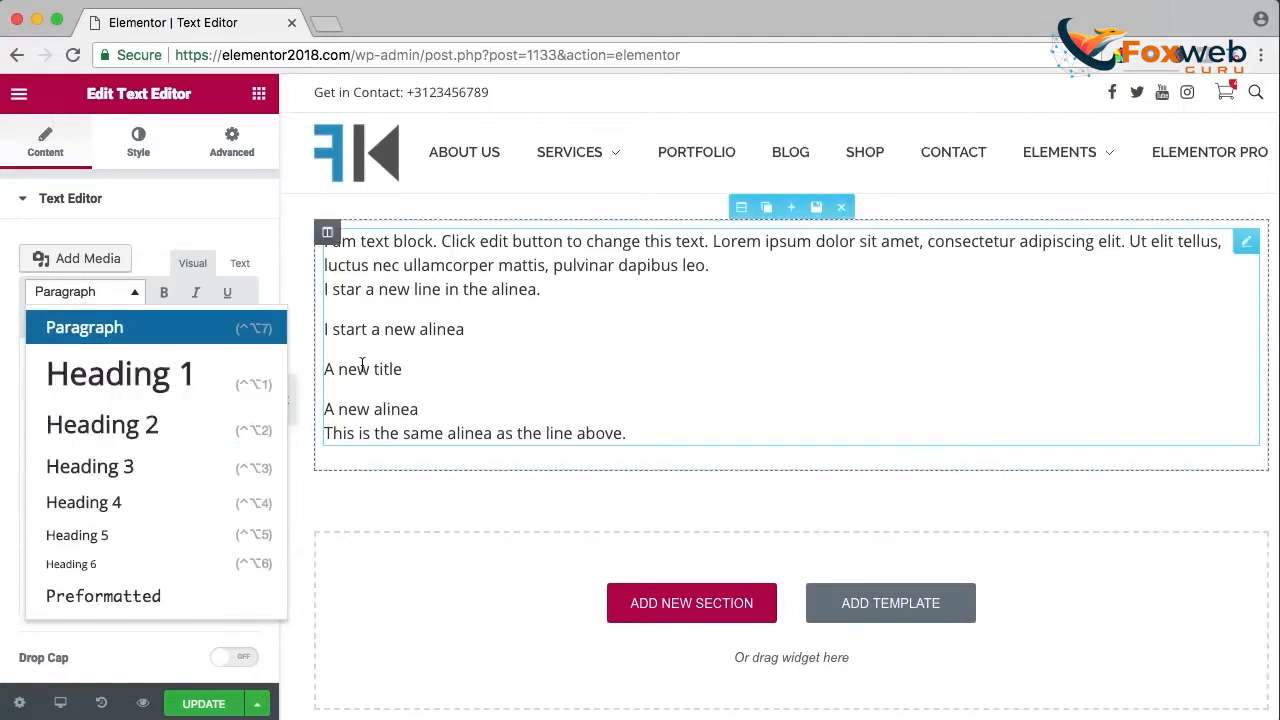
pyautogui.click(150, 428)
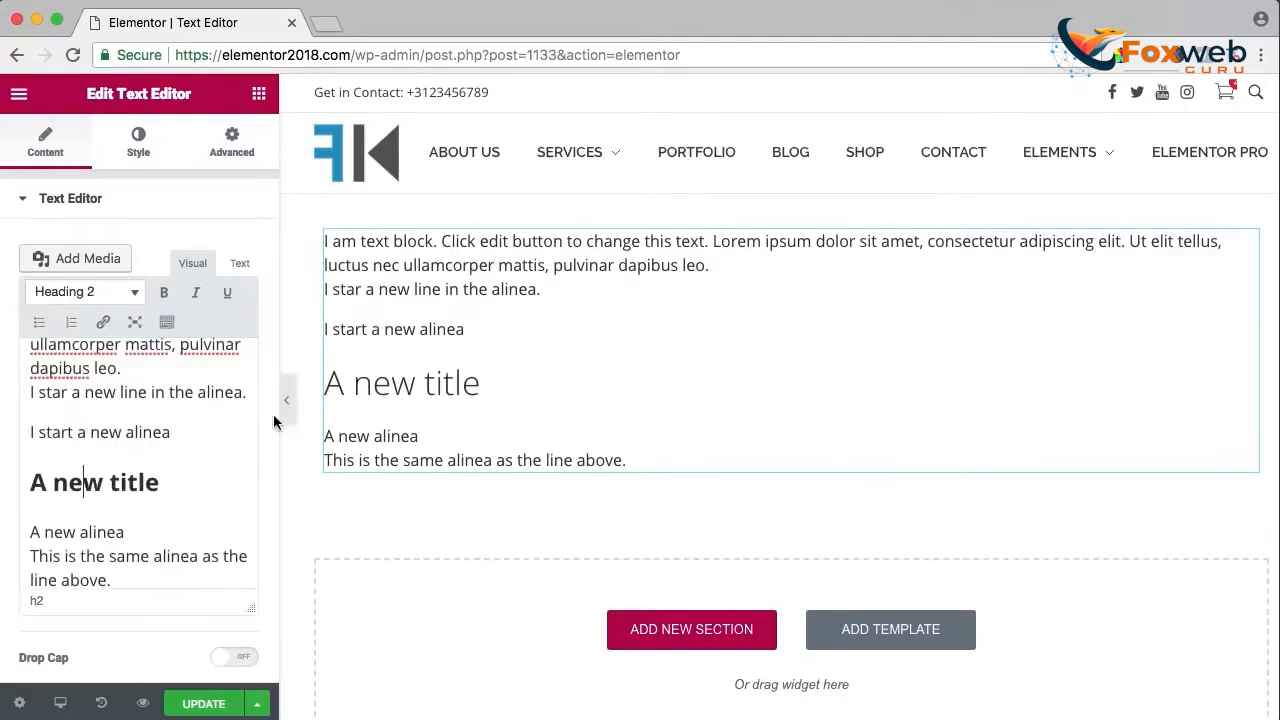
# Format the two-line paragraph starting with "A new alinea" as Heading 2.
pyautogui.scroll(-1, 203, 449)
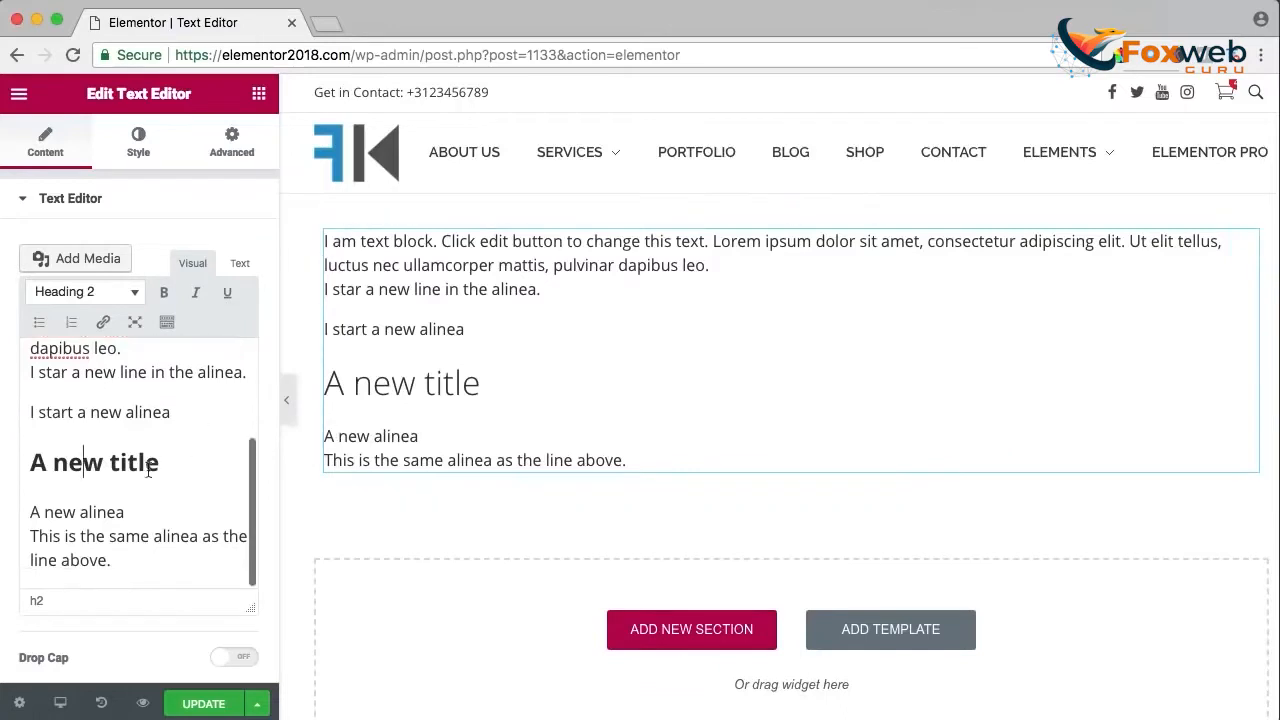
pyautogui.click(57, 511)
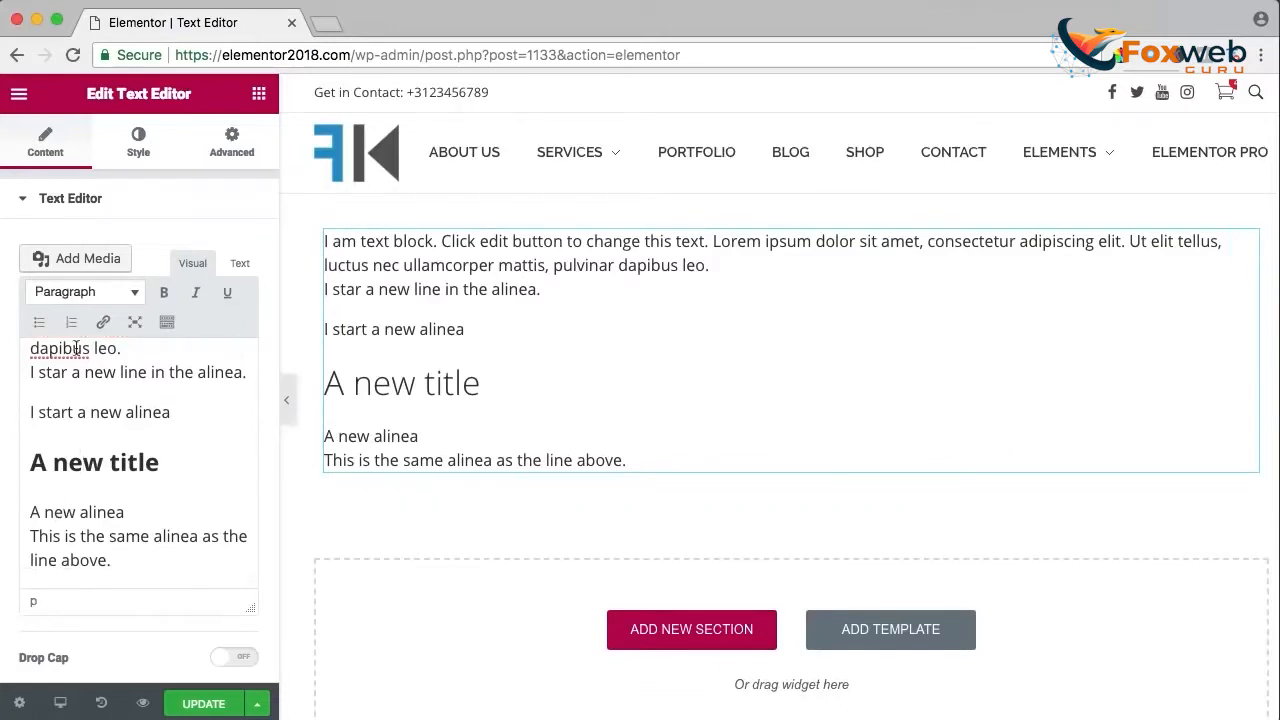
pyautogui.moveTo(31, 512); pyautogui.dragTo(128, 515)
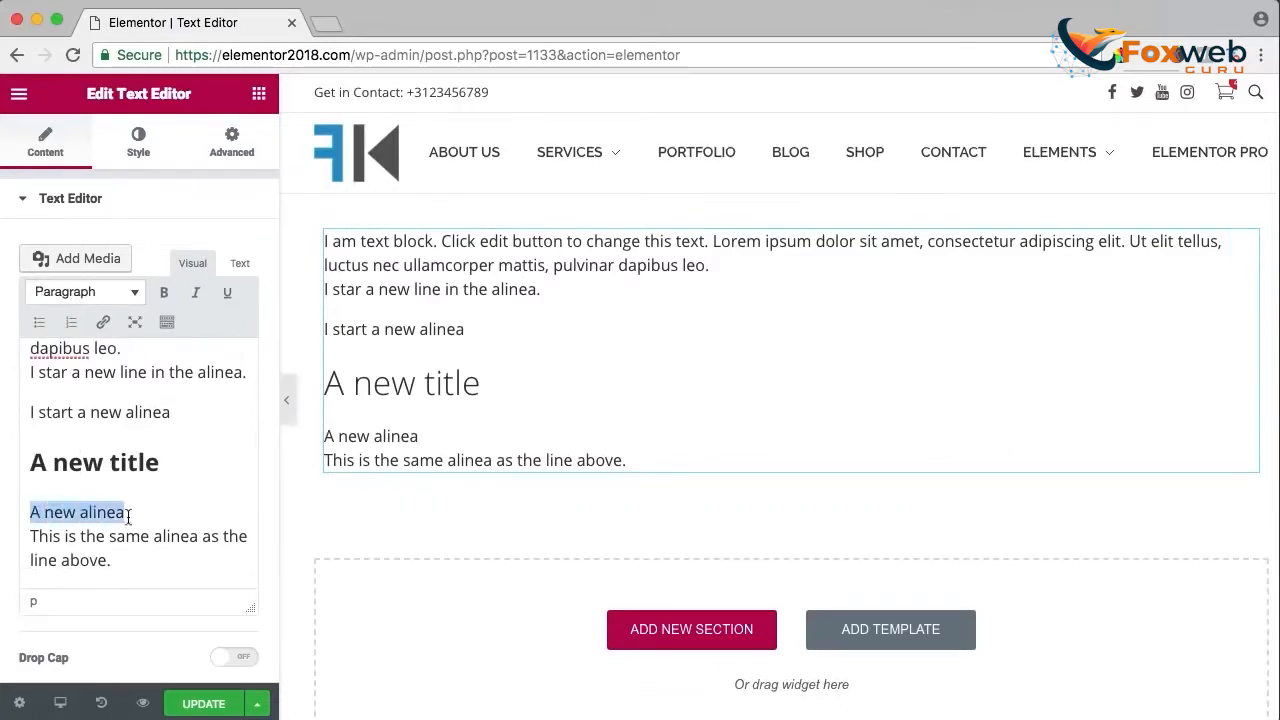
pyautogui.click(119, 516)
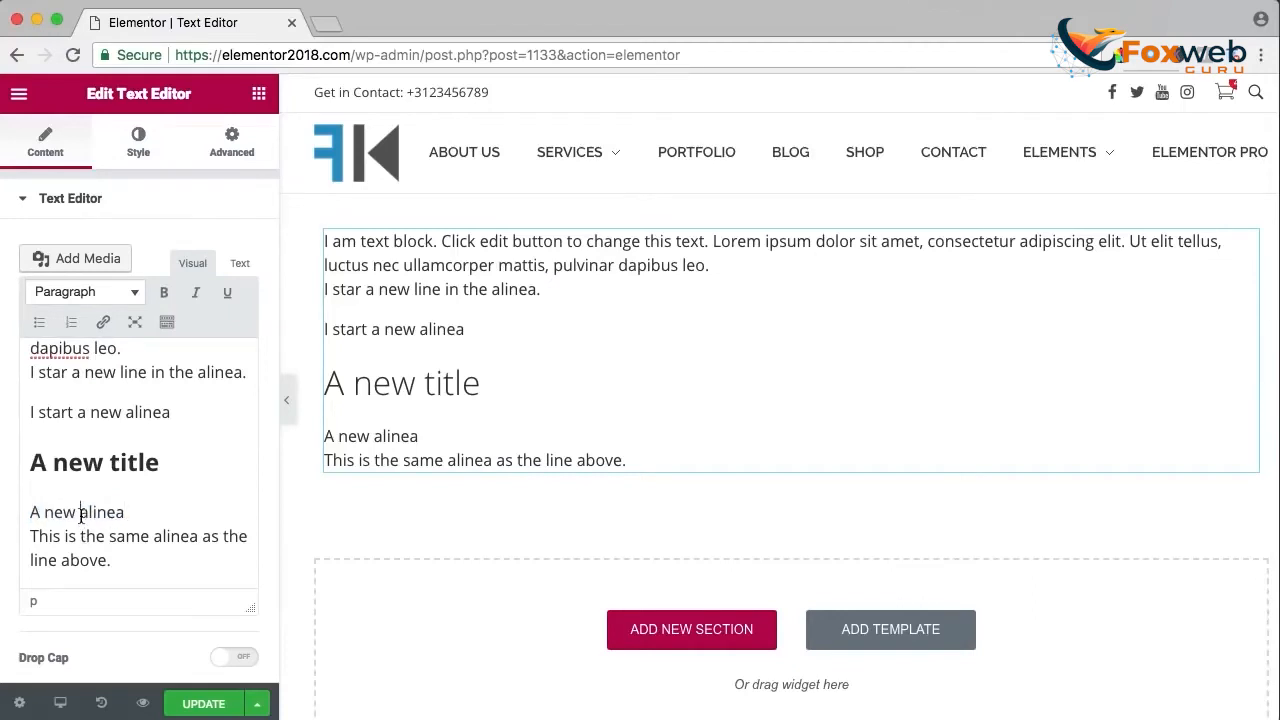
pyautogui.click(85, 291)
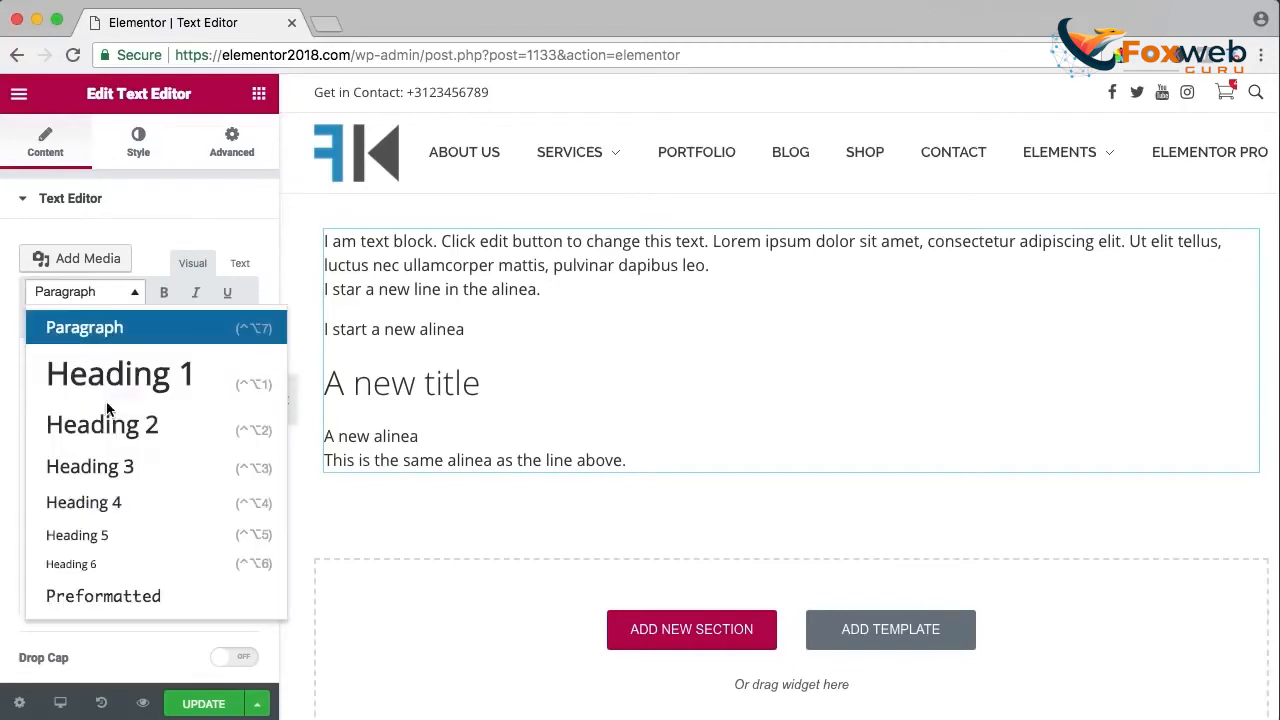
pyautogui.click(107, 425)
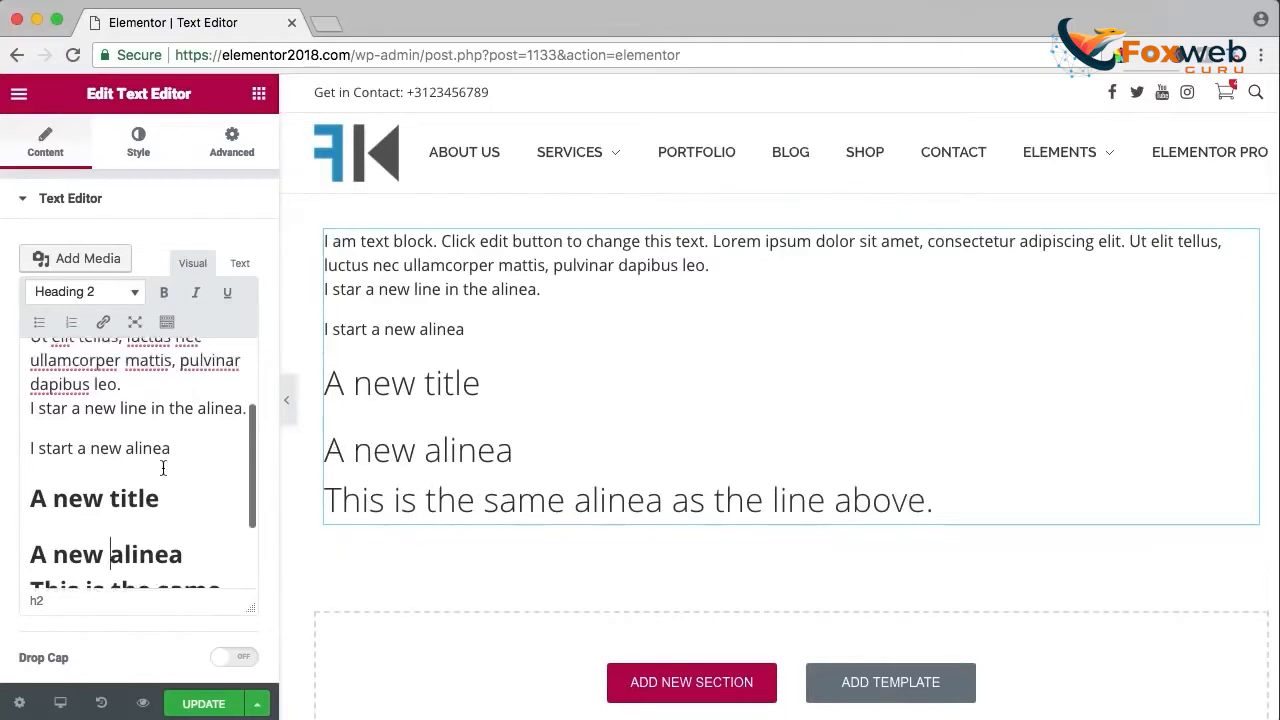
# Insert an extra line break after "A new alinea" and remove it again.
pyautogui.scroll(-1, 160, 470)
pyautogui.click(193, 448)
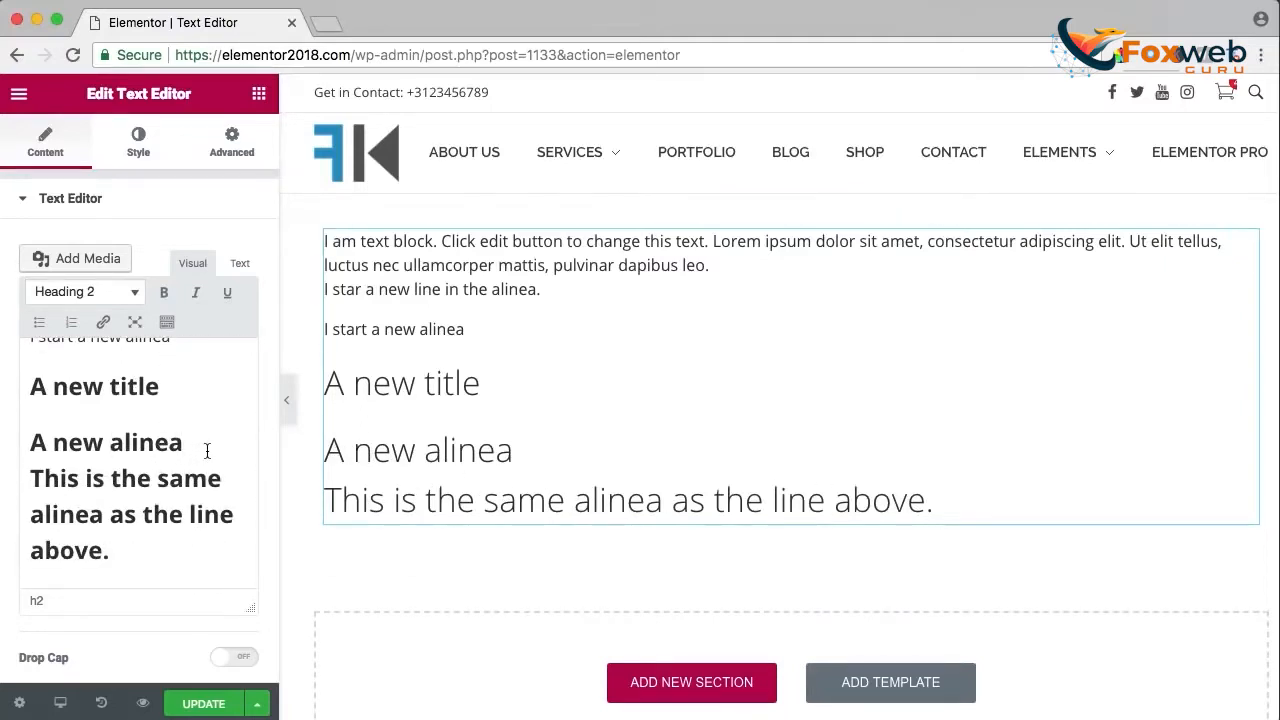
pyautogui.press('Return')
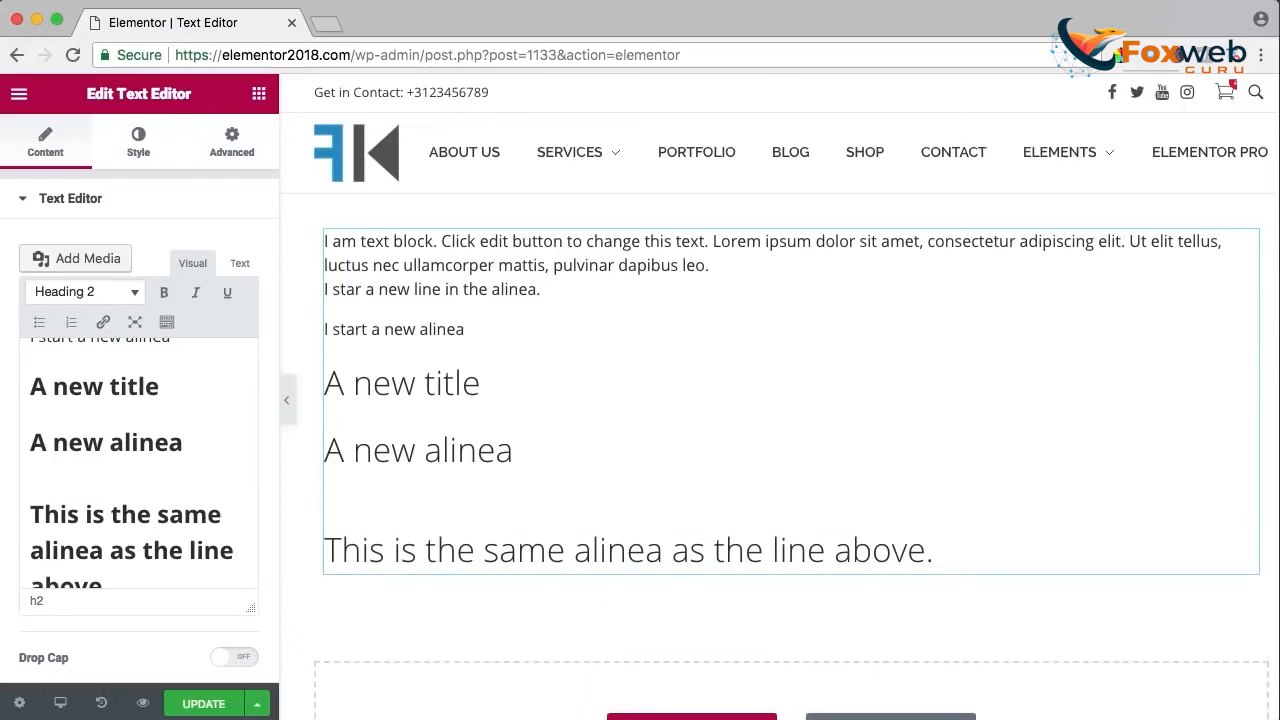
pyautogui.press('BackSpace')
# Replace all text in the text editor with the line "This is a paragraph".
pyautogui.press('super+a')
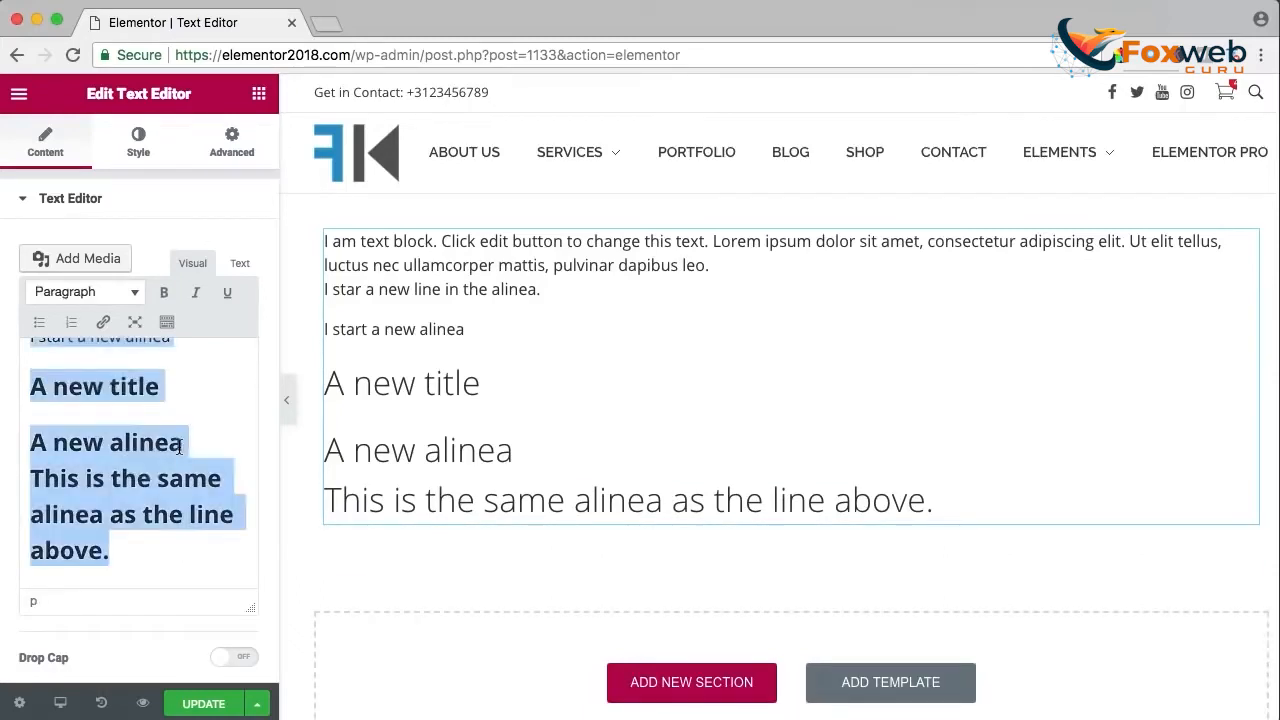
pyautogui.press('BackSpace')
pyautogui.write('This is a pa')
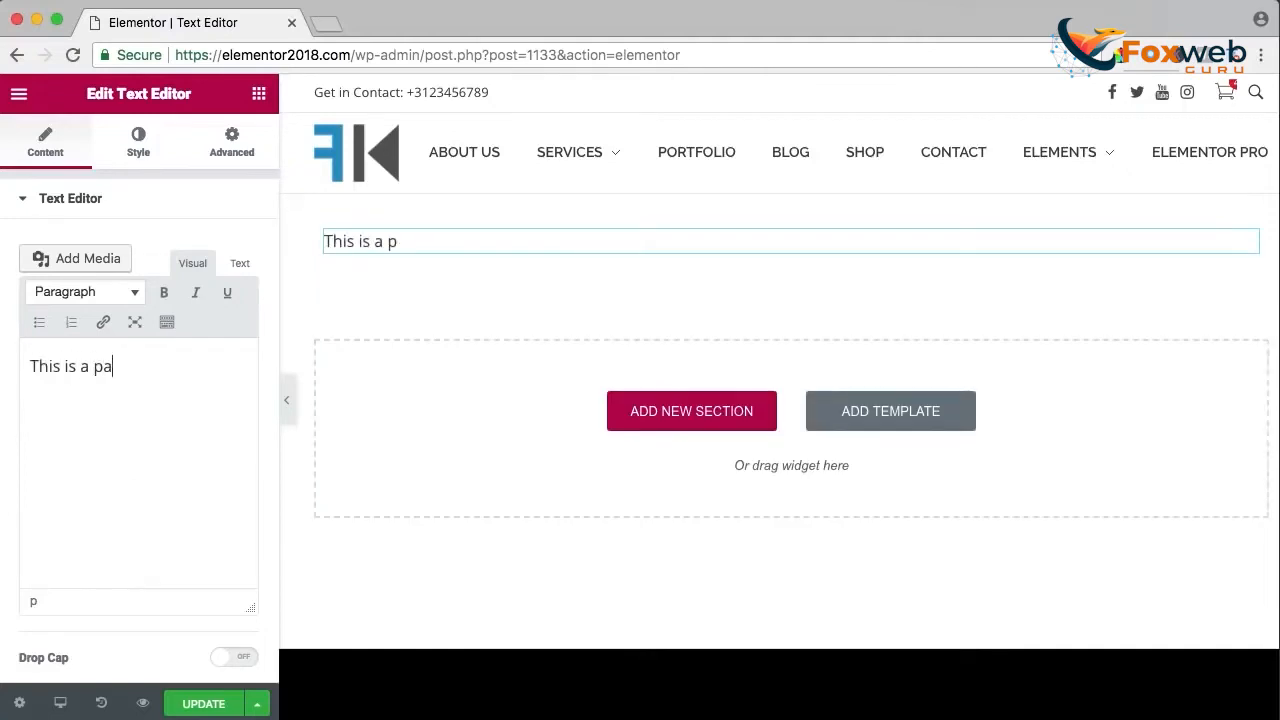
pyautogui.write('ragraph')
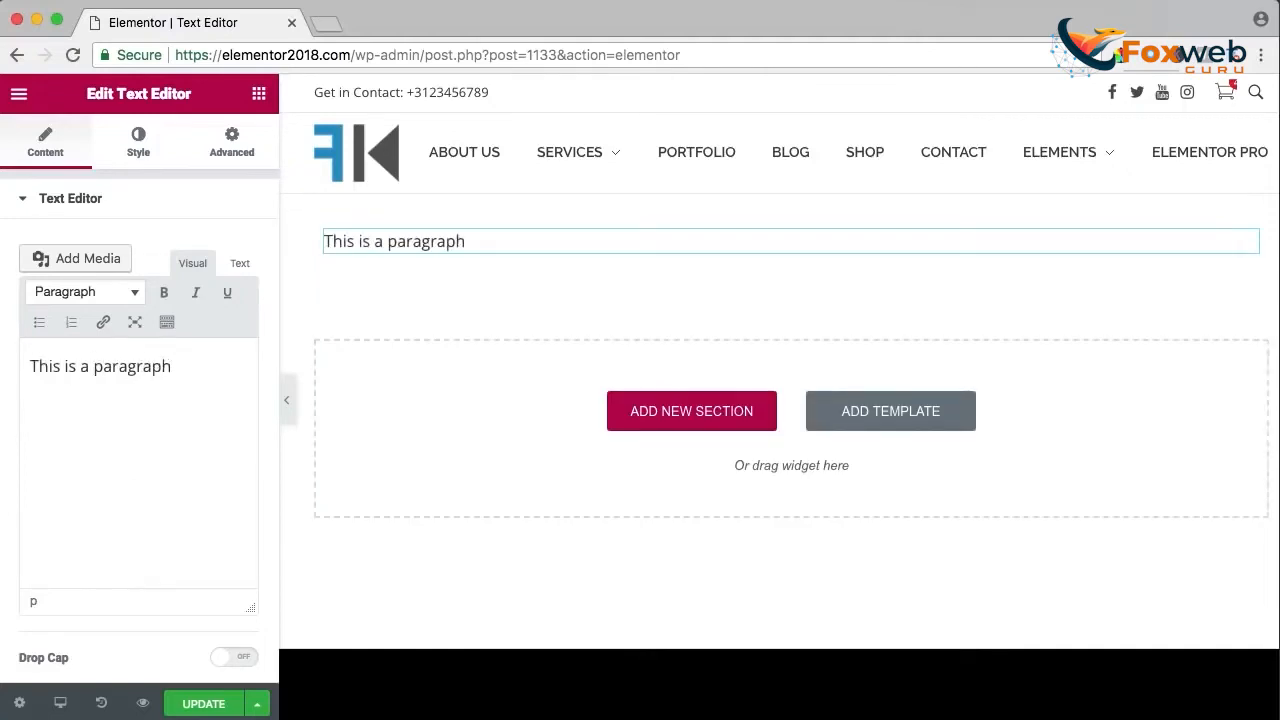
# Add a separate paragraph below reading "This is a title".
pyautogui.press('Return')
pyautogui.write('This is a t')
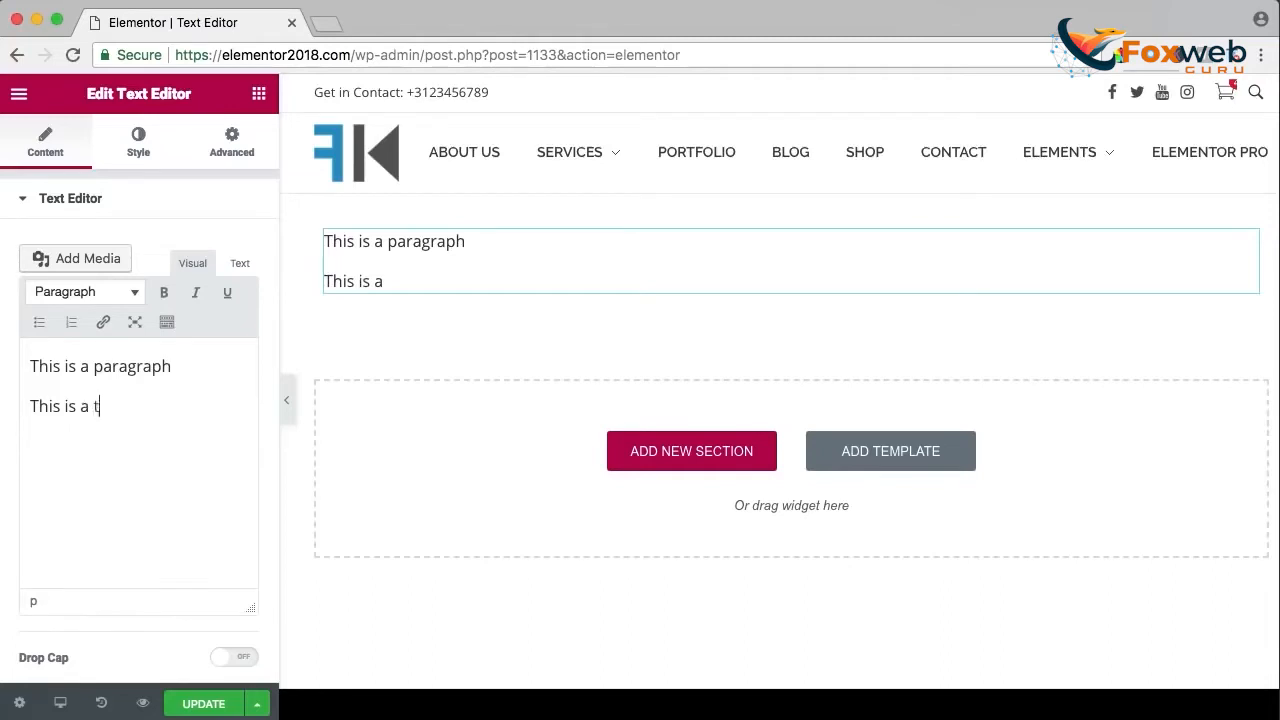
pyautogui.write('itel')
pyautogui.press('BackSpace')
pyautogui.press('BackSpace')
pyautogui.write('le')
# Add a third paragraph "This is a paragraph" with "This is the second line of the paragraph" after a line break.
pyautogui.press('Return')
pyautogui.write('This')
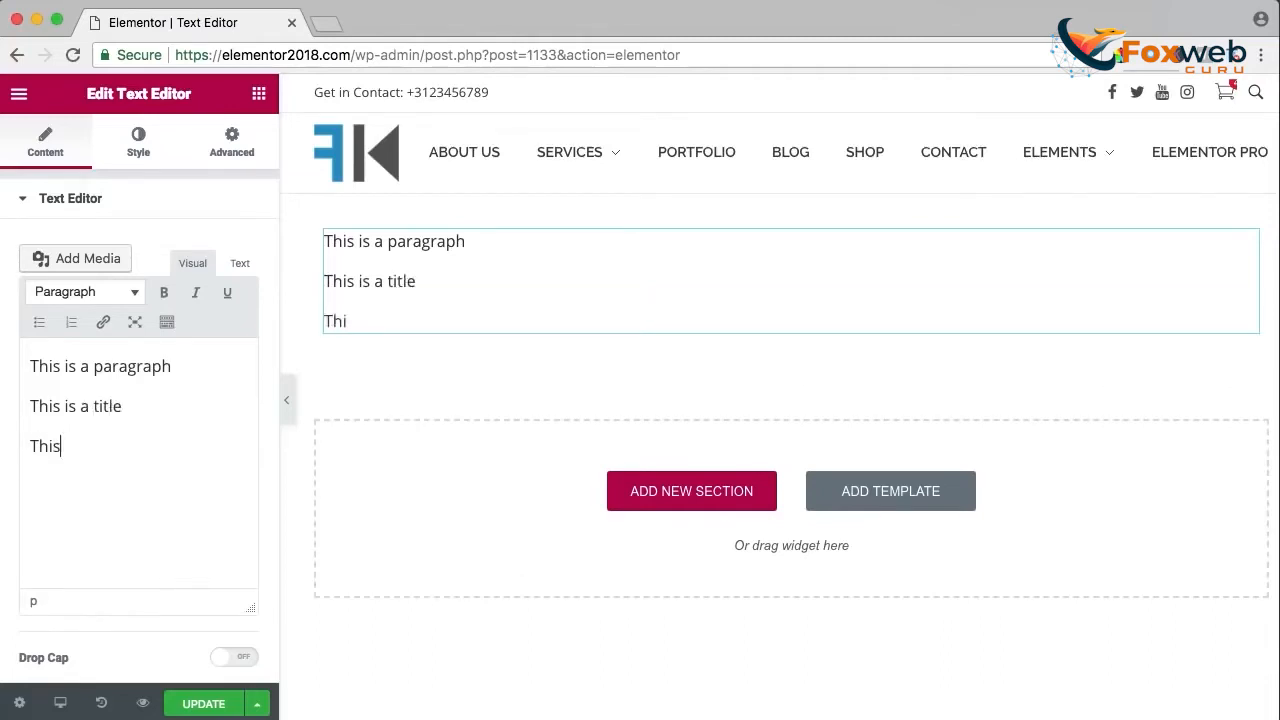
pyautogui.write(' is a paragrap')
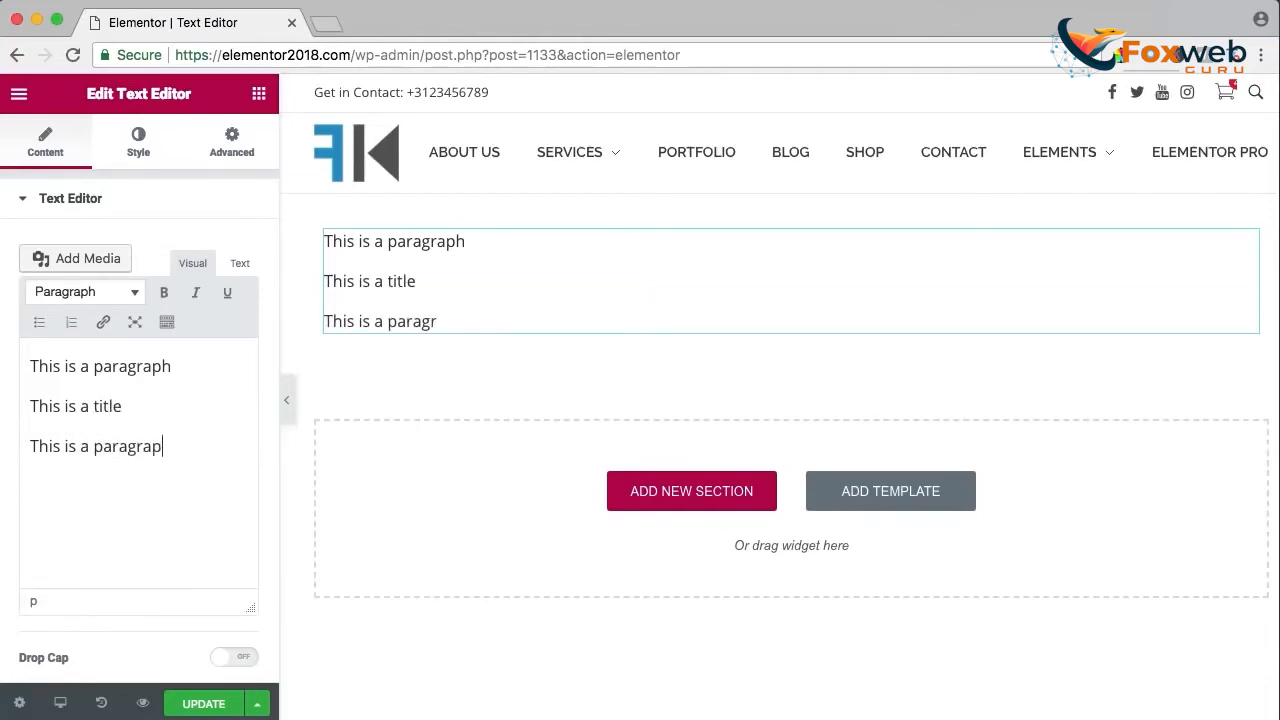
pyautogui.write('h')
pyautogui.press('Return')
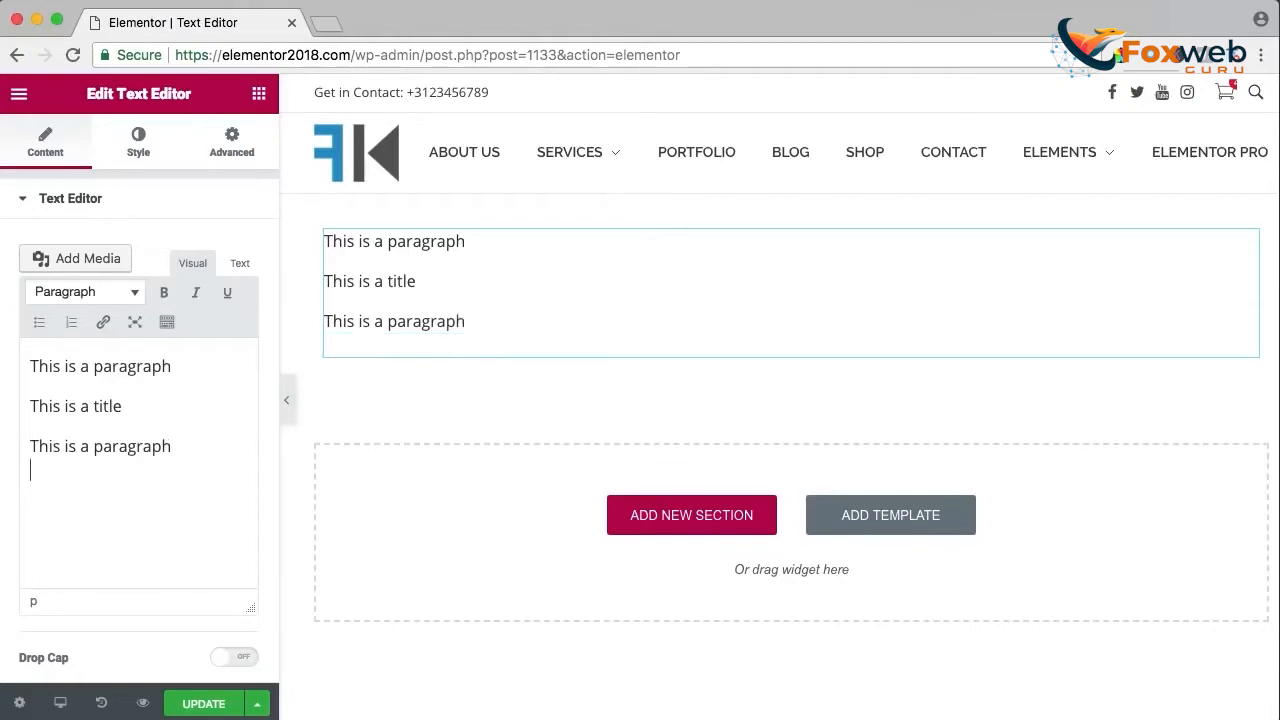
pyautogui.write('This is the s')
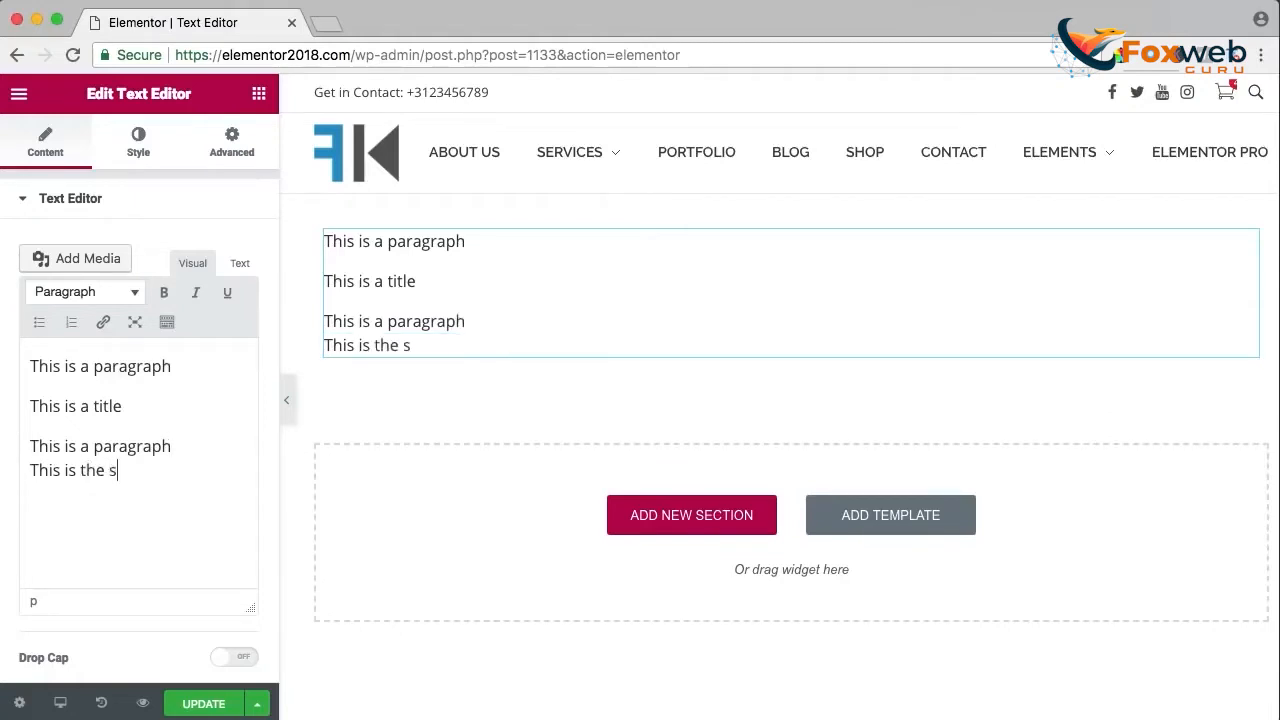
pyautogui.write('econd line of the par')
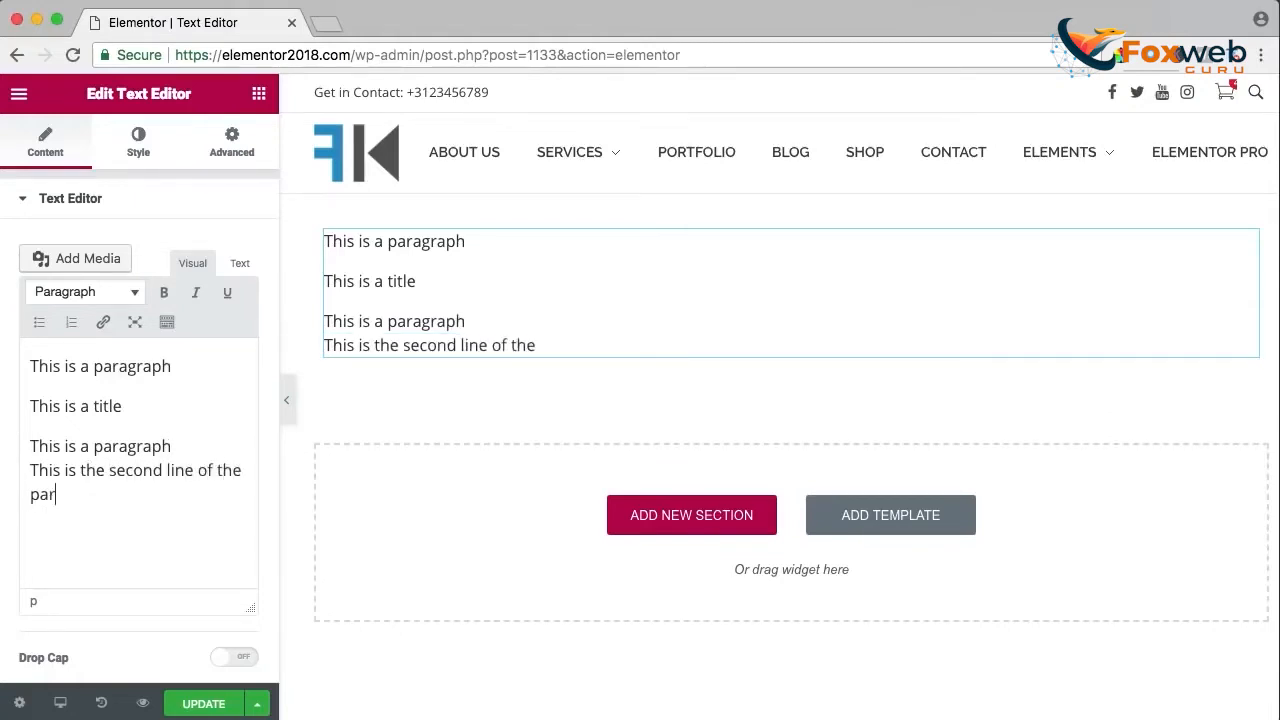
pyautogui.write('agraph')
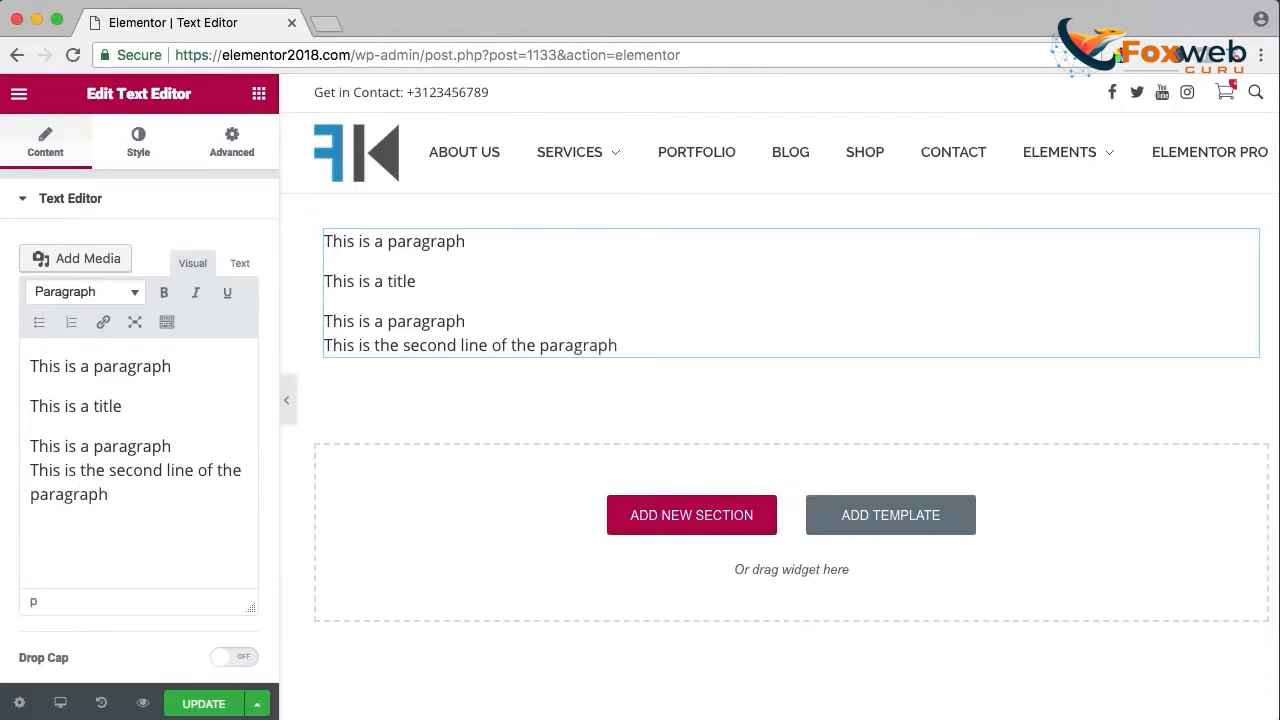
# Format the "This is a title" line as Heading 2.
pyautogui.click(89, 398)
pyautogui.click(78, 292)
pyautogui.click(80, 421)
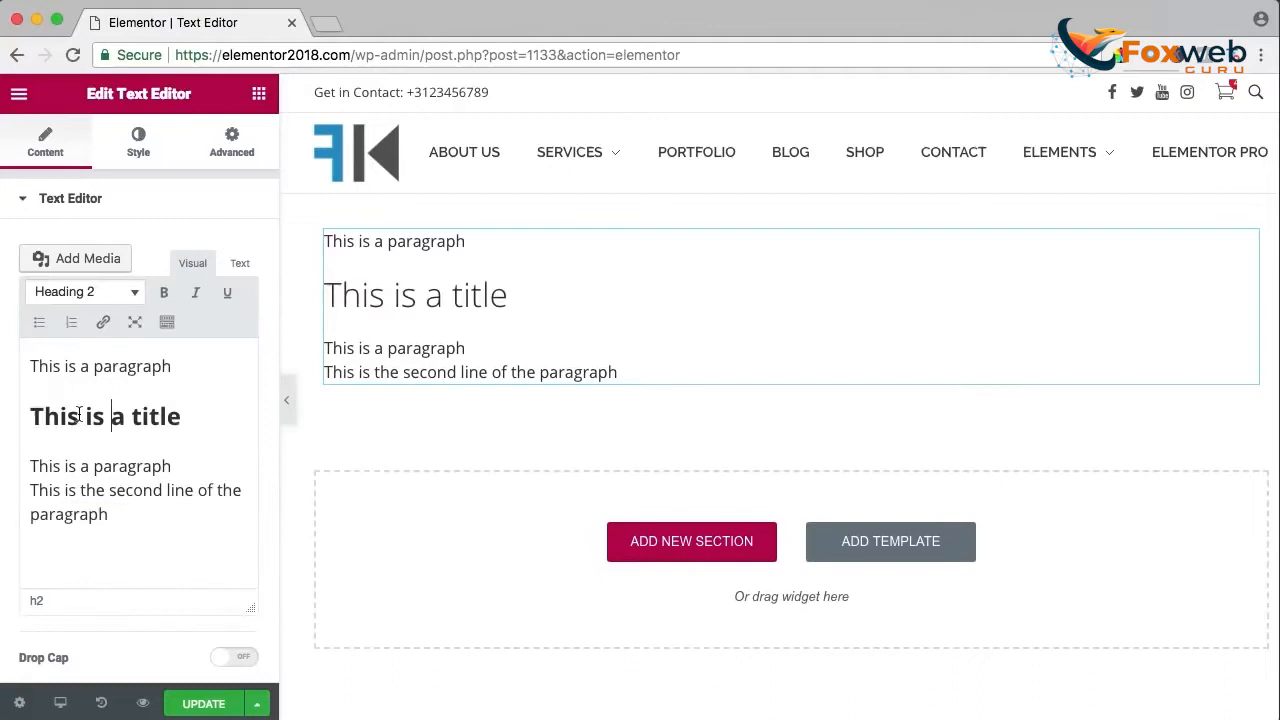
# Format the two-line paragraph below the title as Heading 2 and undo that change.
pyautogui.click(68, 484)
pyautogui.click(96, 296)
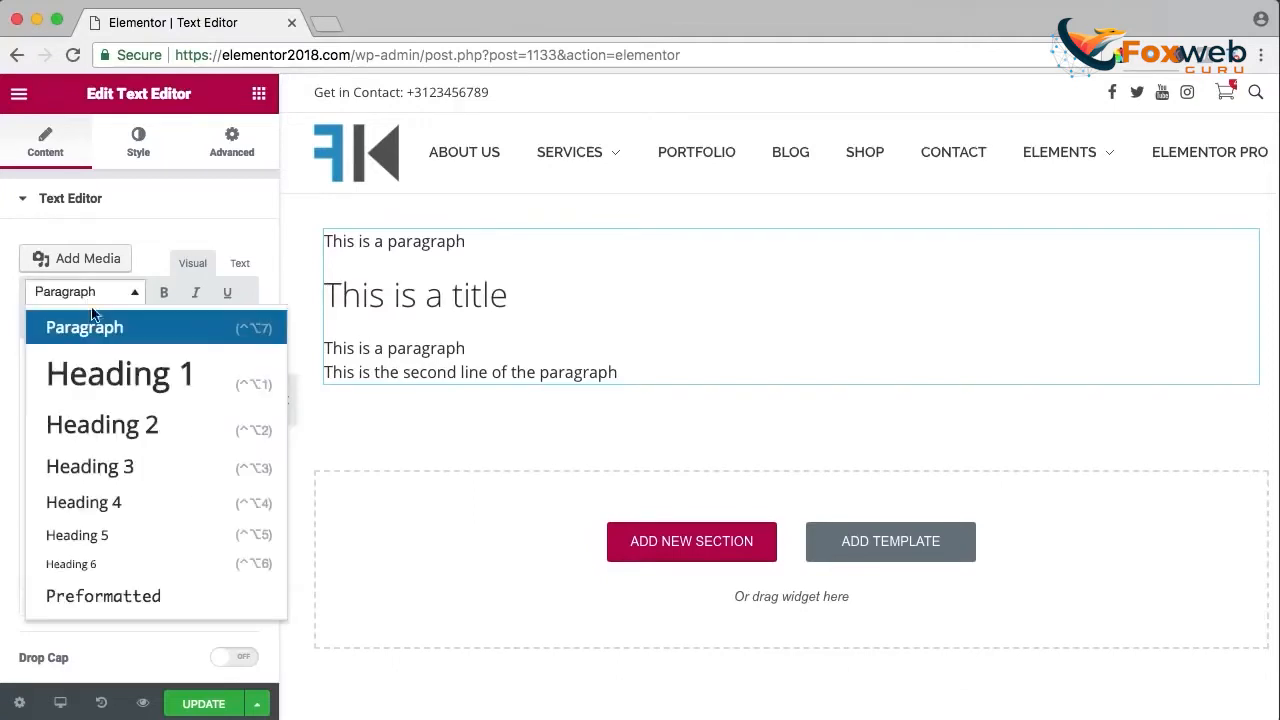
pyautogui.click(95, 410)
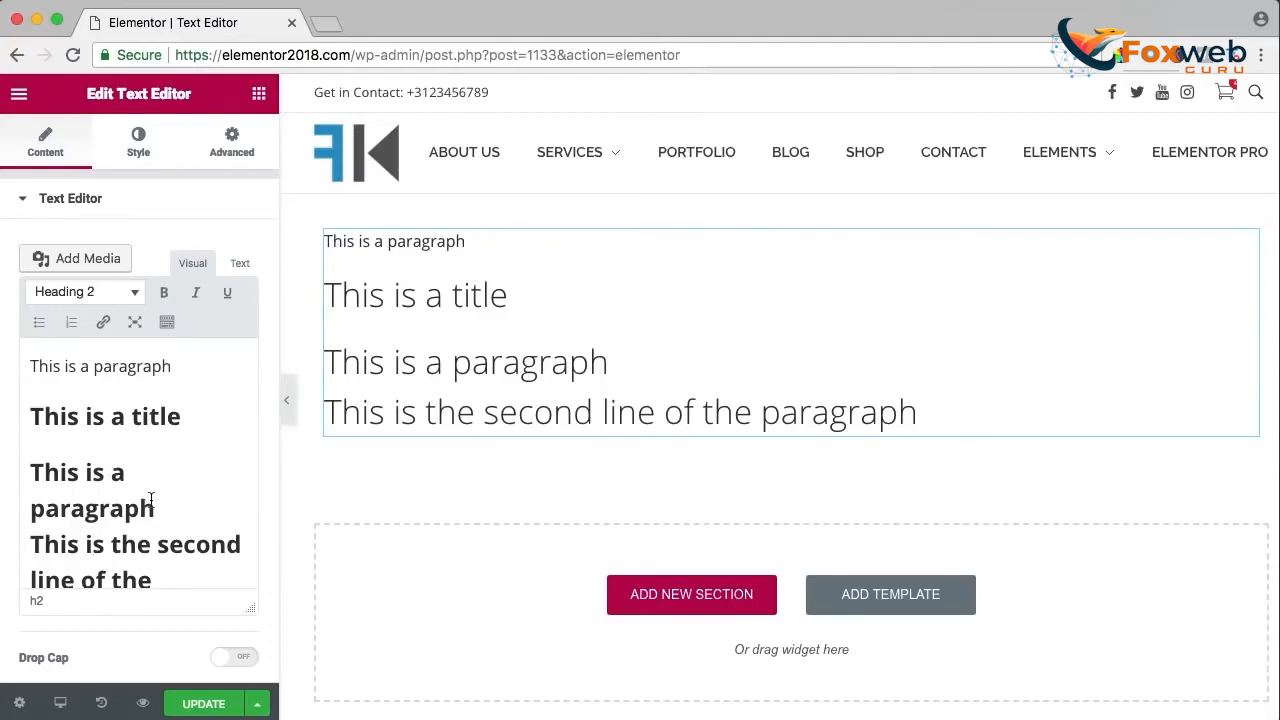
pyautogui.hotkey('ctrl', 'z')
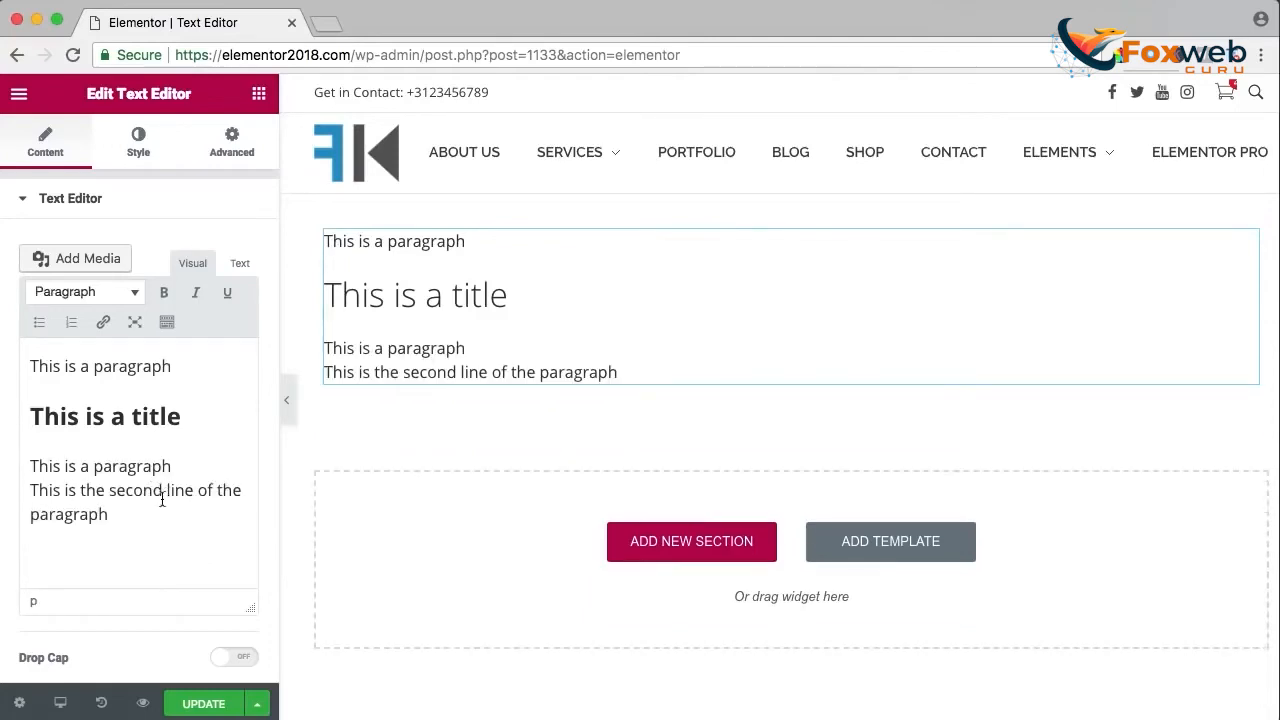
# Replace all text in the text editor with the copied article about Elementor.
pyautogui.press('super+a')
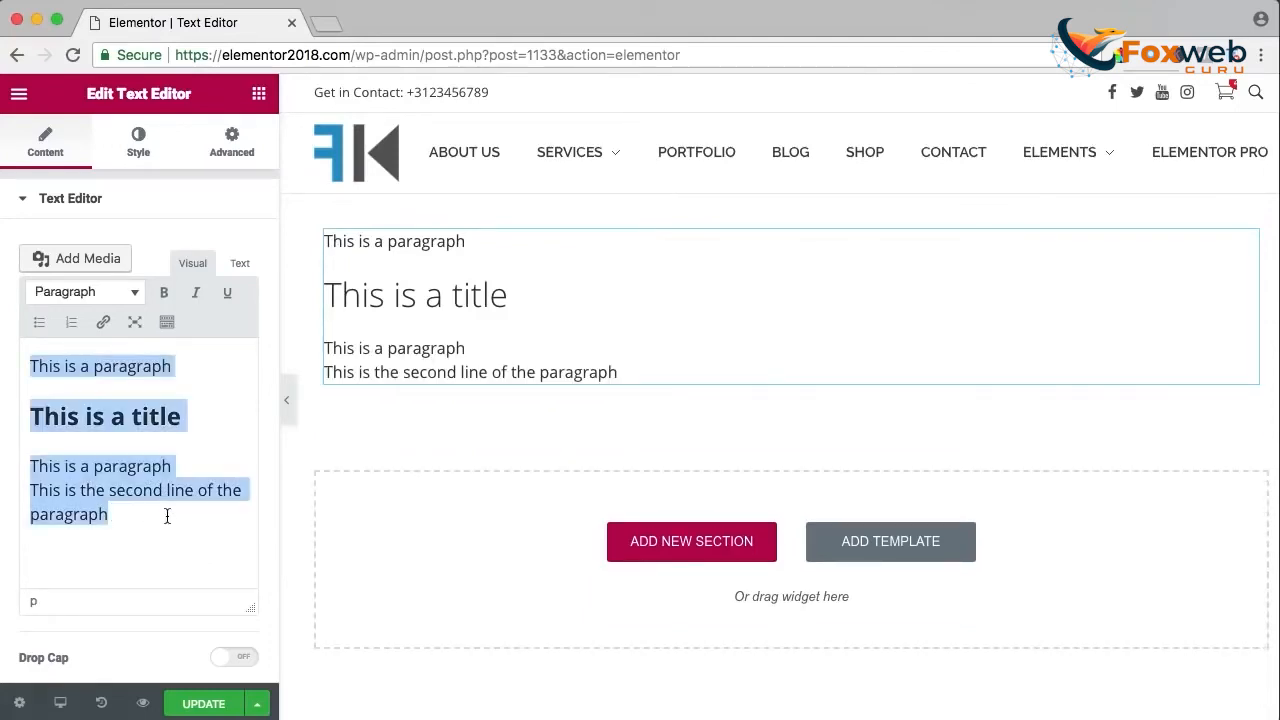
pyautogui.press('BackSpace')
pyautogui.press('super+v')
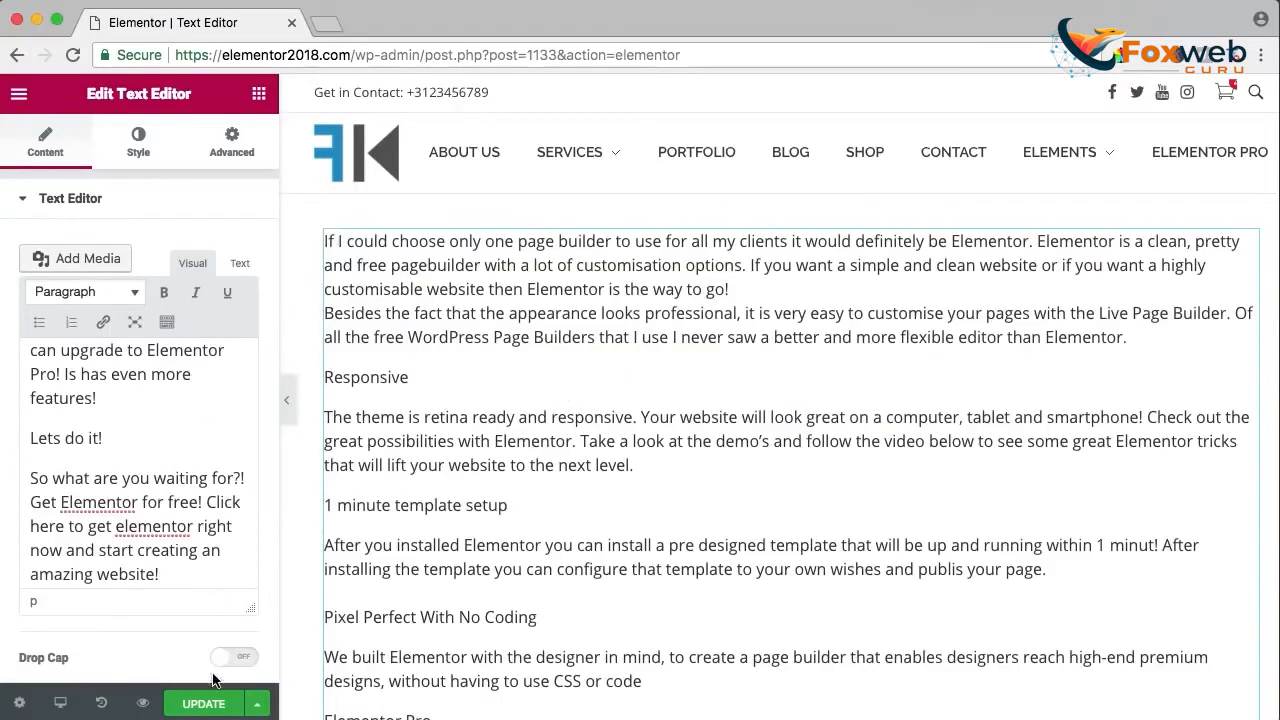
# Update the page and open its preview.
pyautogui.click(207, 705)
pyautogui.click(143, 703)
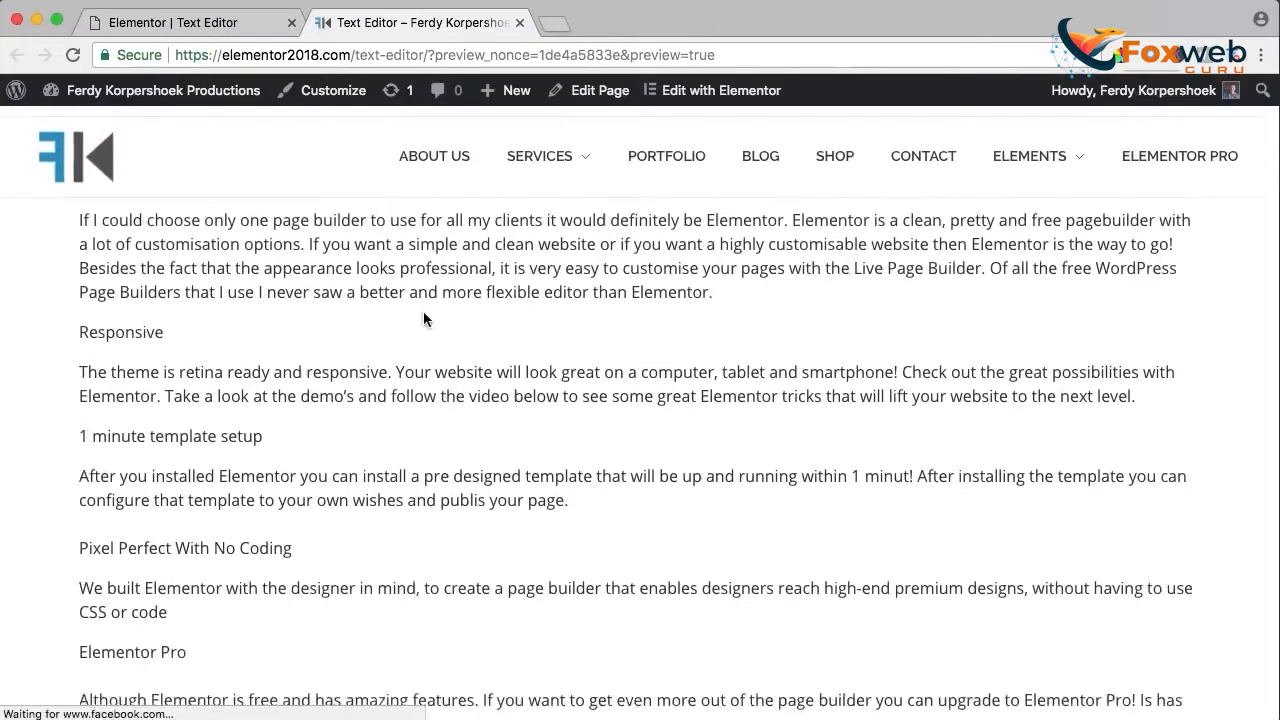
# Search the web for "latest news" in a new browser tab and open the Sky News story on the poisoned ex-Ukrainian president.
pyautogui.click(555, 24)
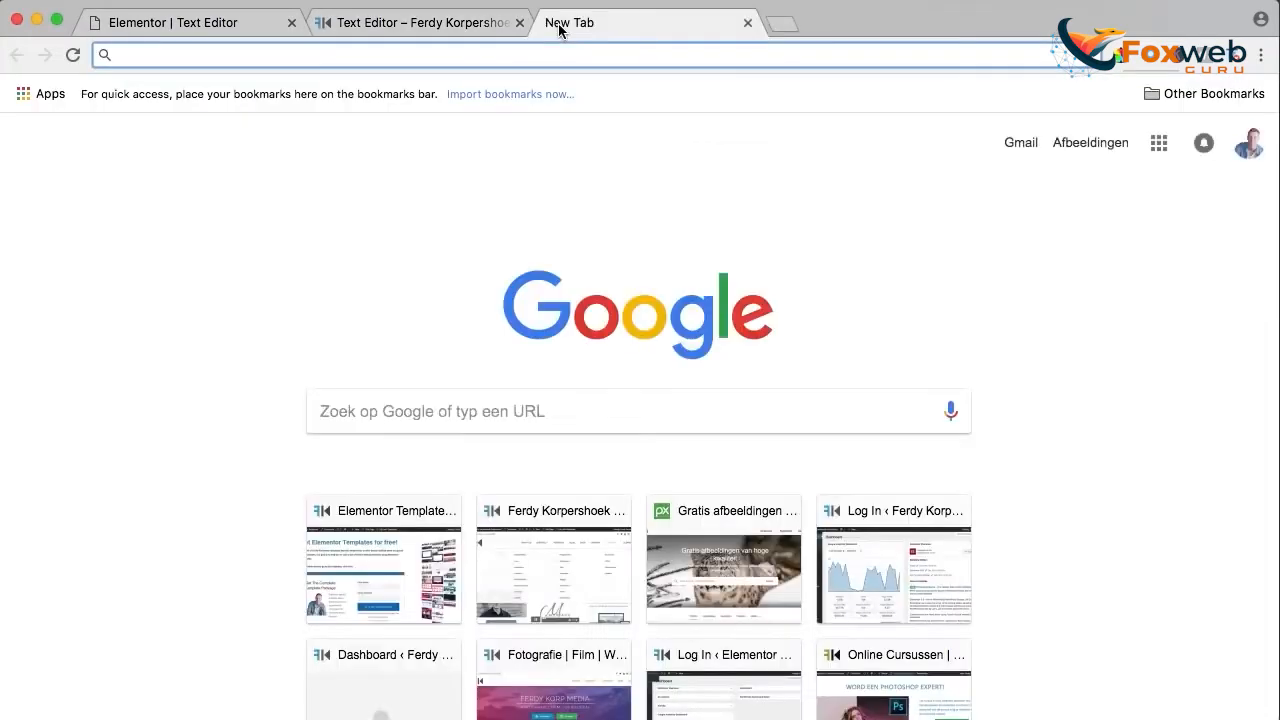
pyautogui.write('latest new')
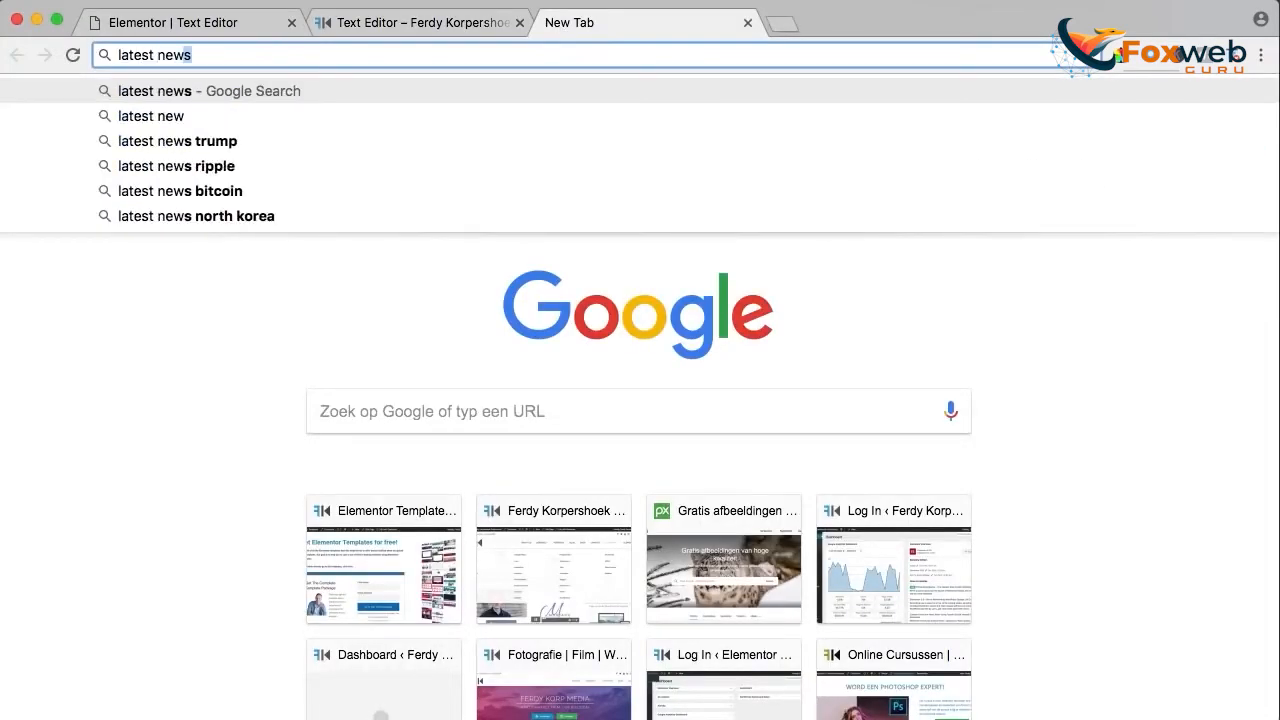
pyautogui.press('Return')
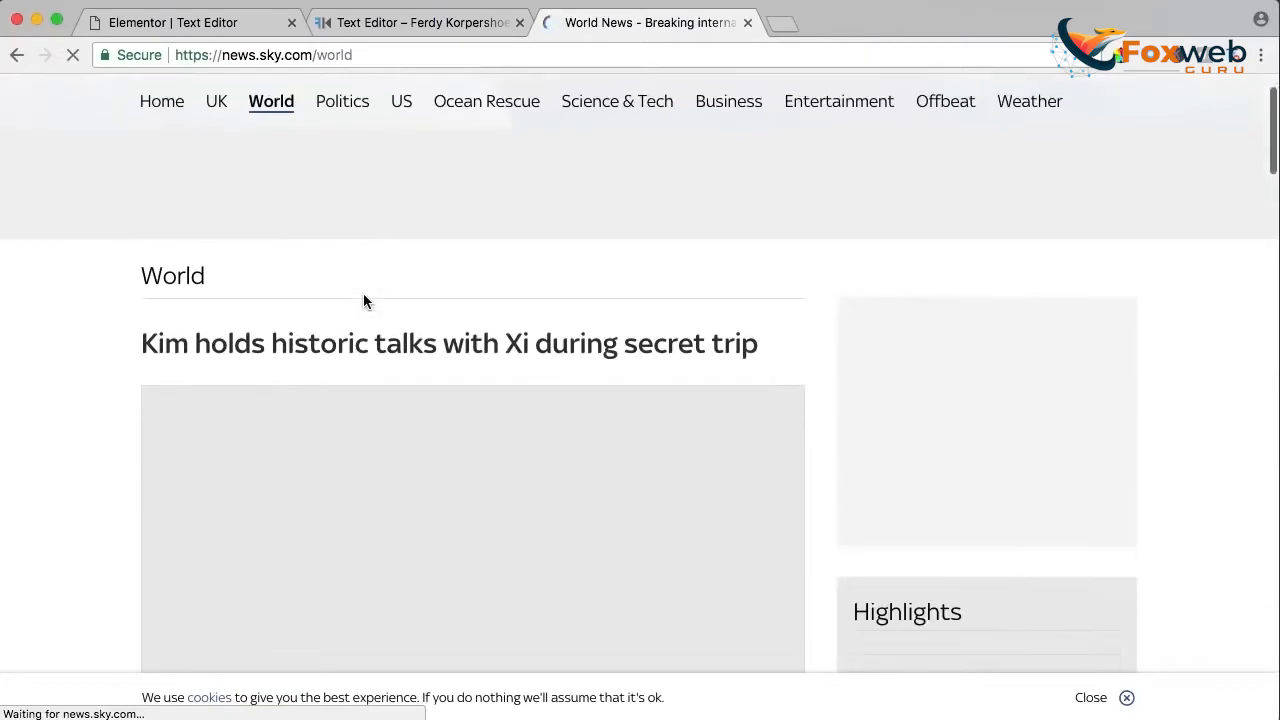
pyautogui.scroll(-5, 363, 293)
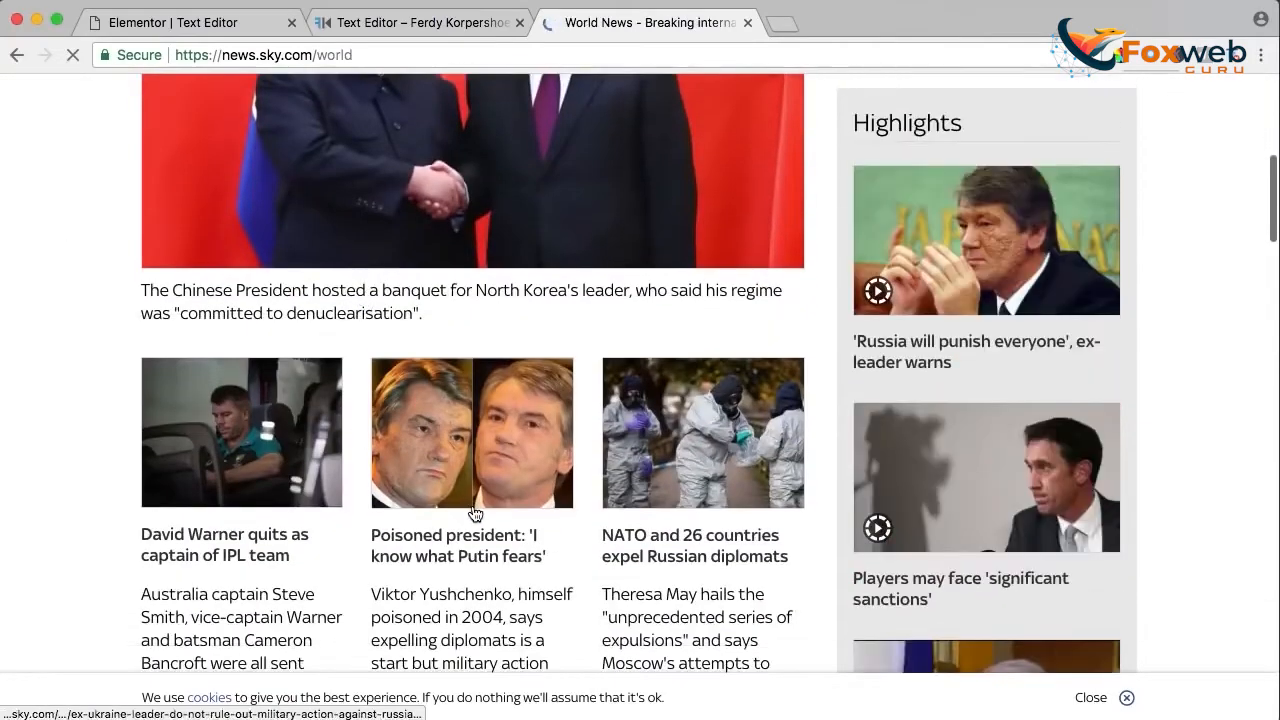
pyautogui.click(475, 514)
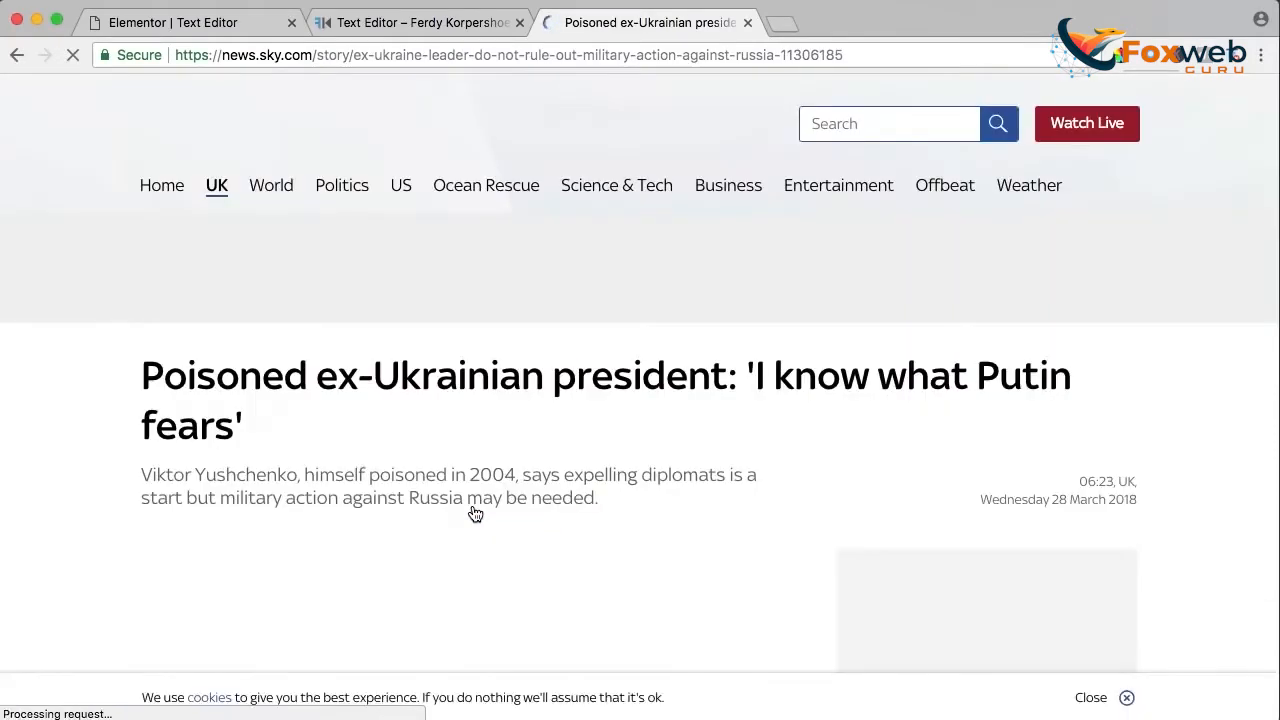
# Examine how the news article lays out its headline, bold introduction and short paragraphs, and close the article.
pyautogui.scroll(-4, 423, 390)
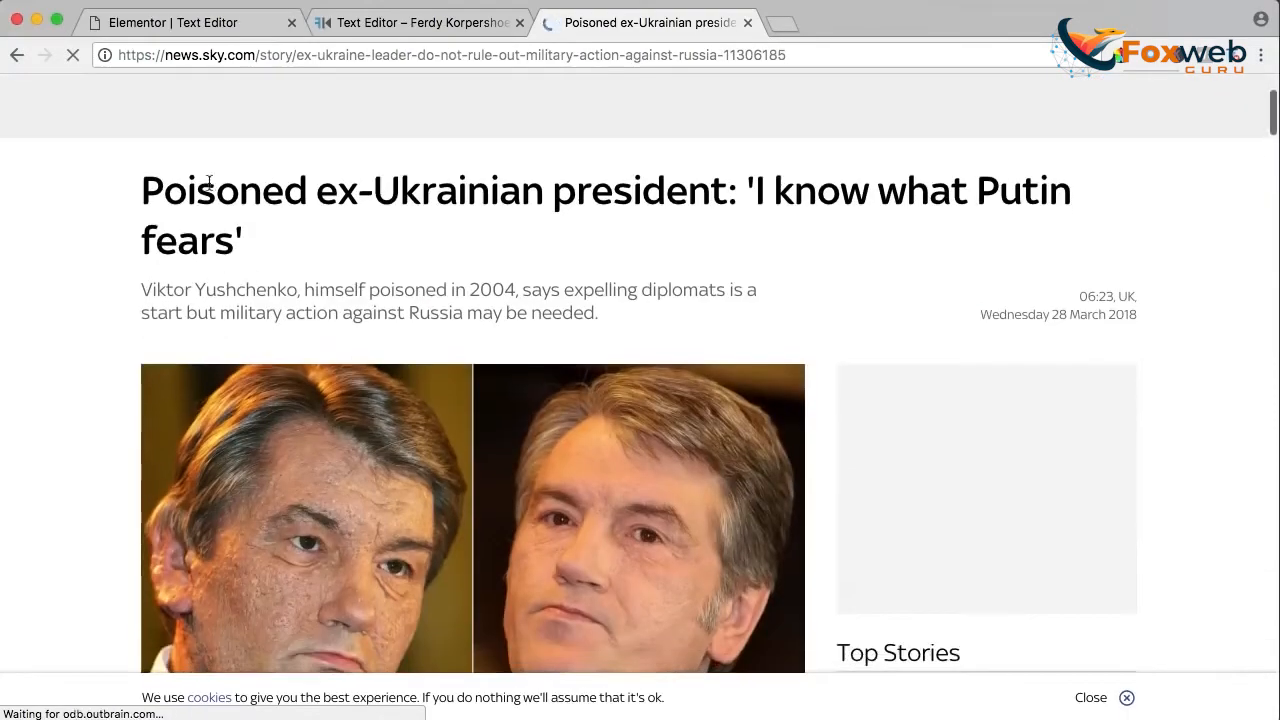
pyautogui.scroll(-5, 414, 326)
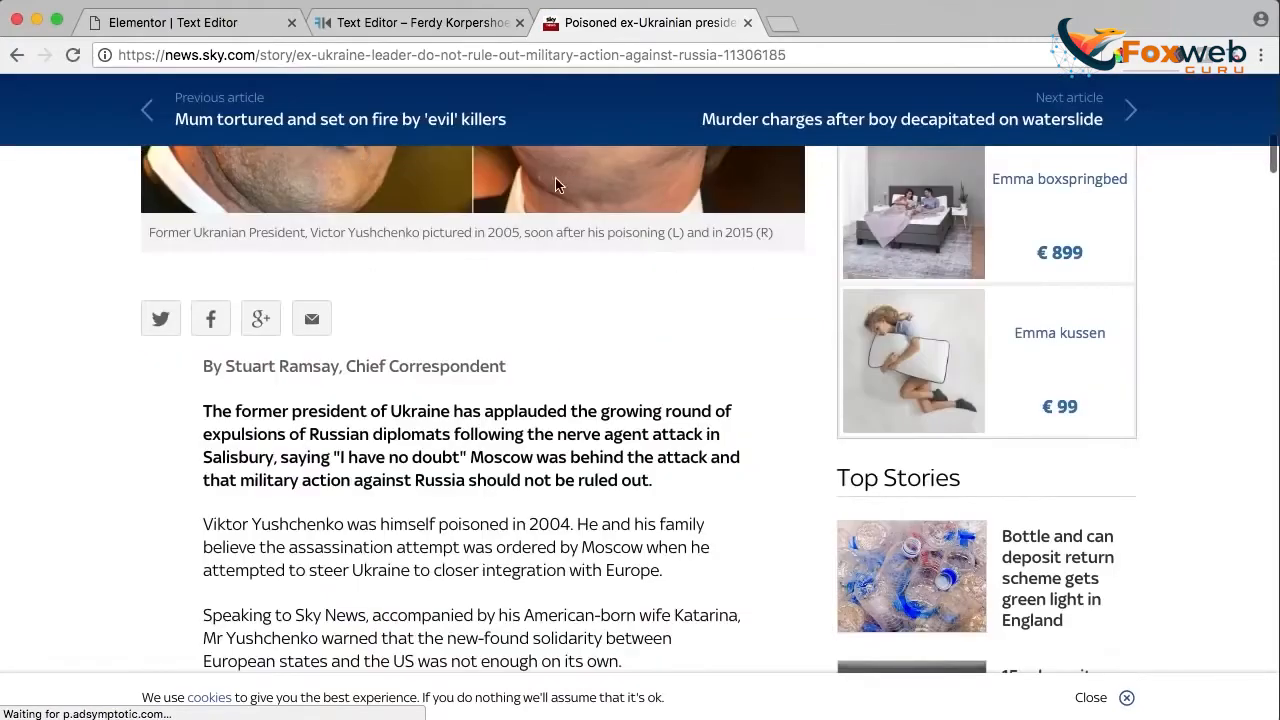
pyautogui.scroll(-3, 555, 178)
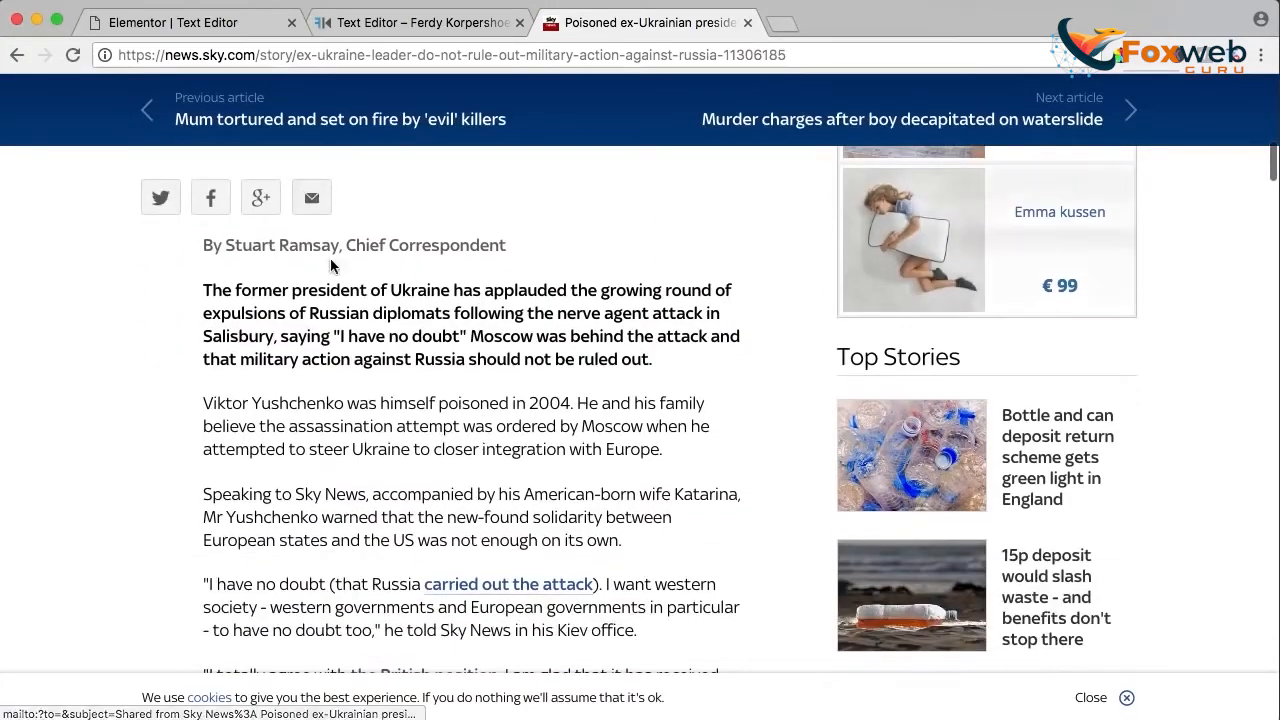
pyautogui.moveTo(203, 290); pyautogui.dragTo(708, 355)
pyautogui.click(509, 352)
pyautogui.scroll(-2, 509, 352)
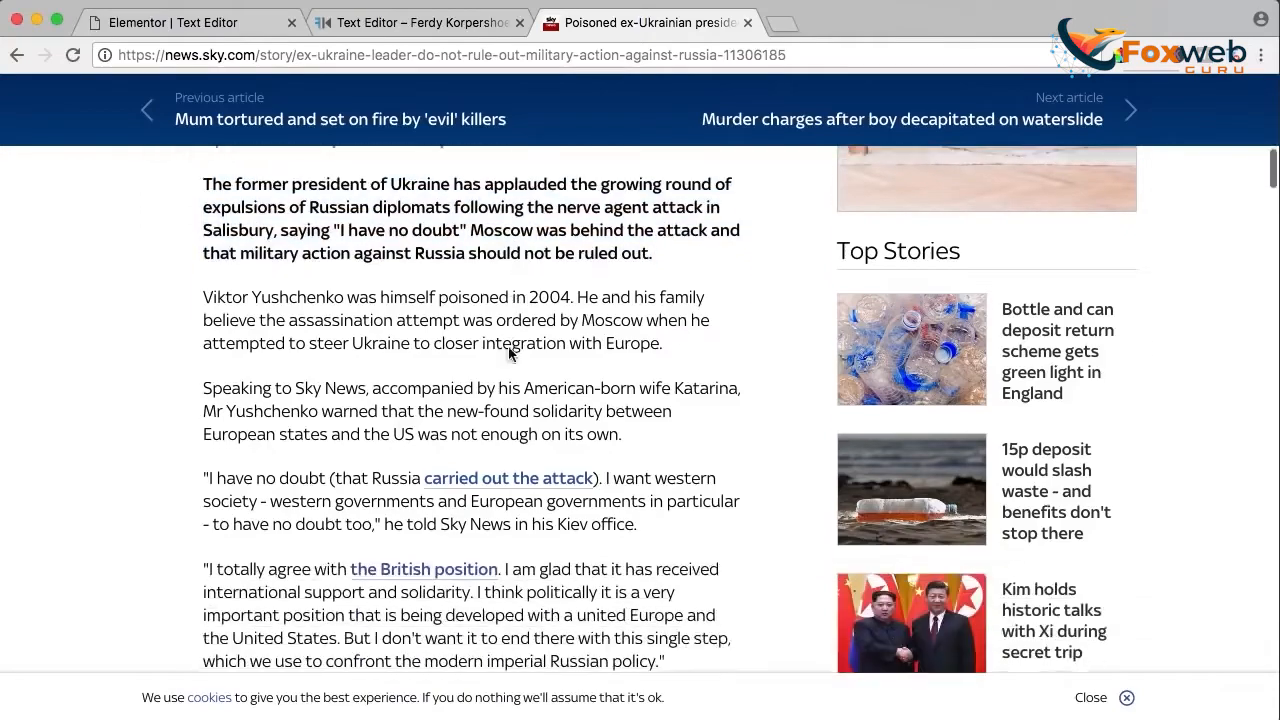
pyautogui.scroll(-1, 509, 352)
pyautogui.scroll(-3, 337, 514)
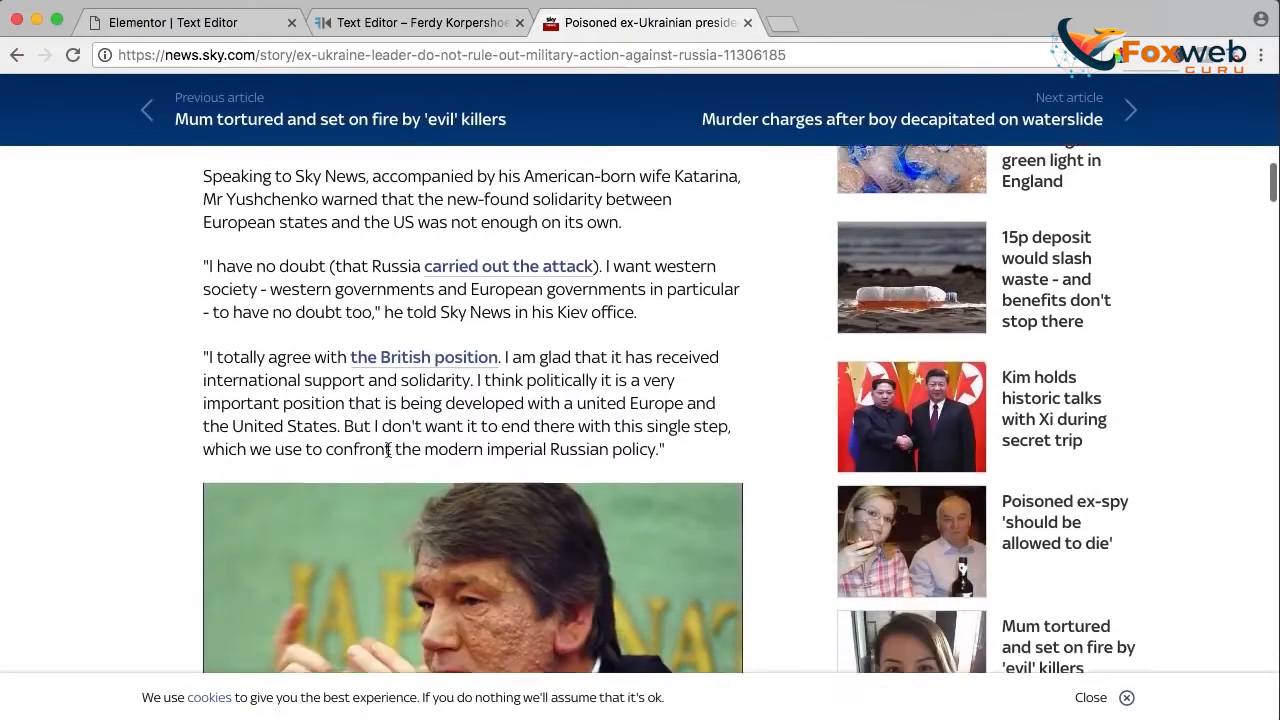
pyautogui.scroll(-10, 388, 450)
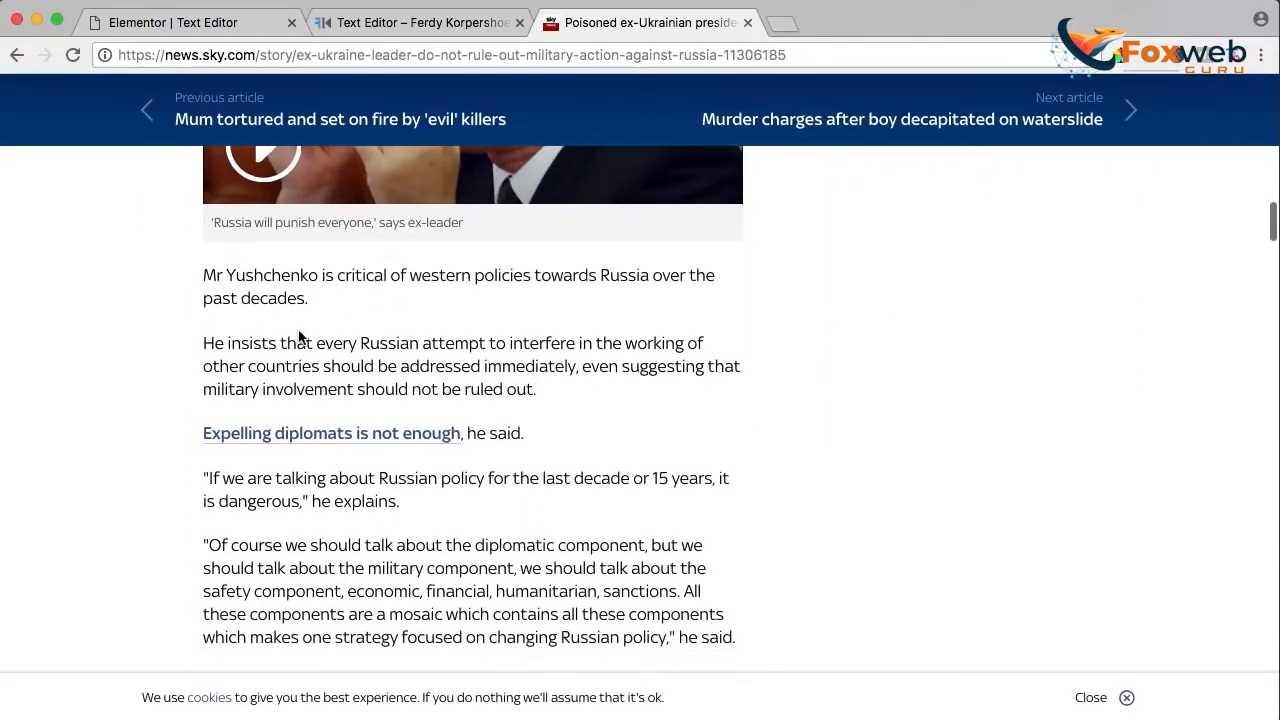
pyautogui.scroll(-6, 298, 337)
pyautogui.scroll(15, 298, 337)
pyautogui.click(747, 22)
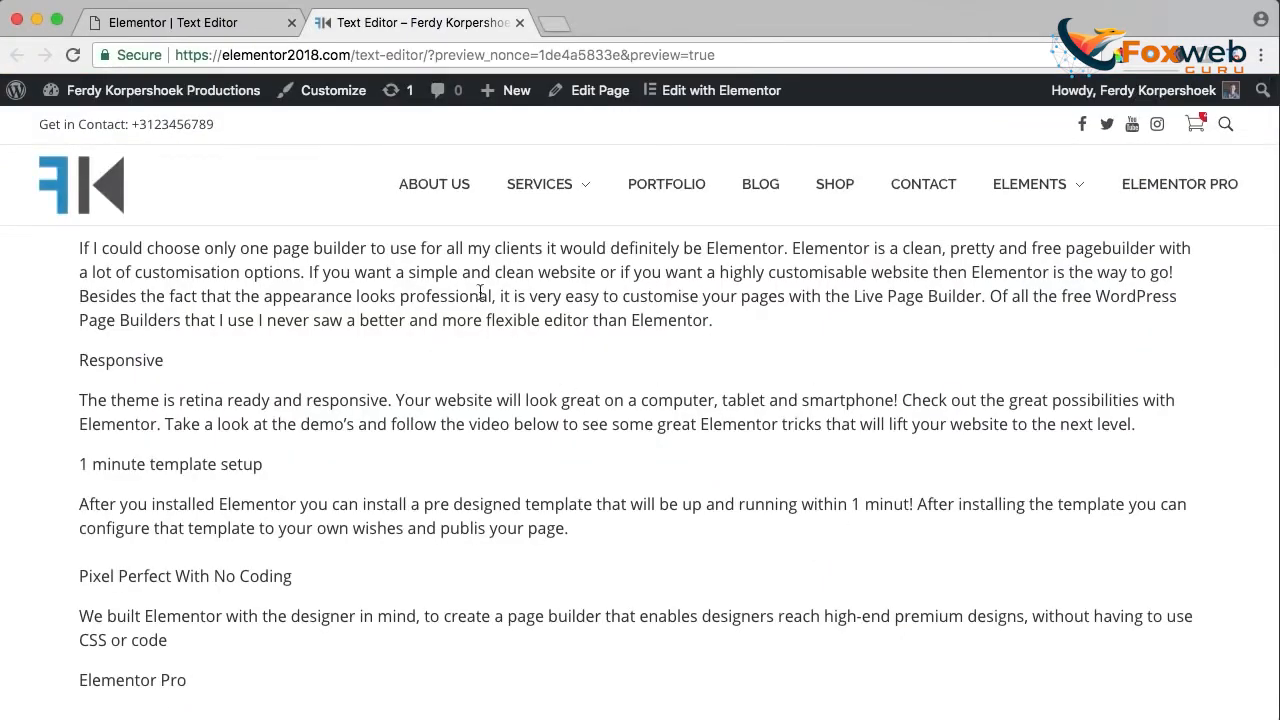
# Return to the Elementor editor and widen the editing panel to about half of the window.
pyautogui.click(224, 17)
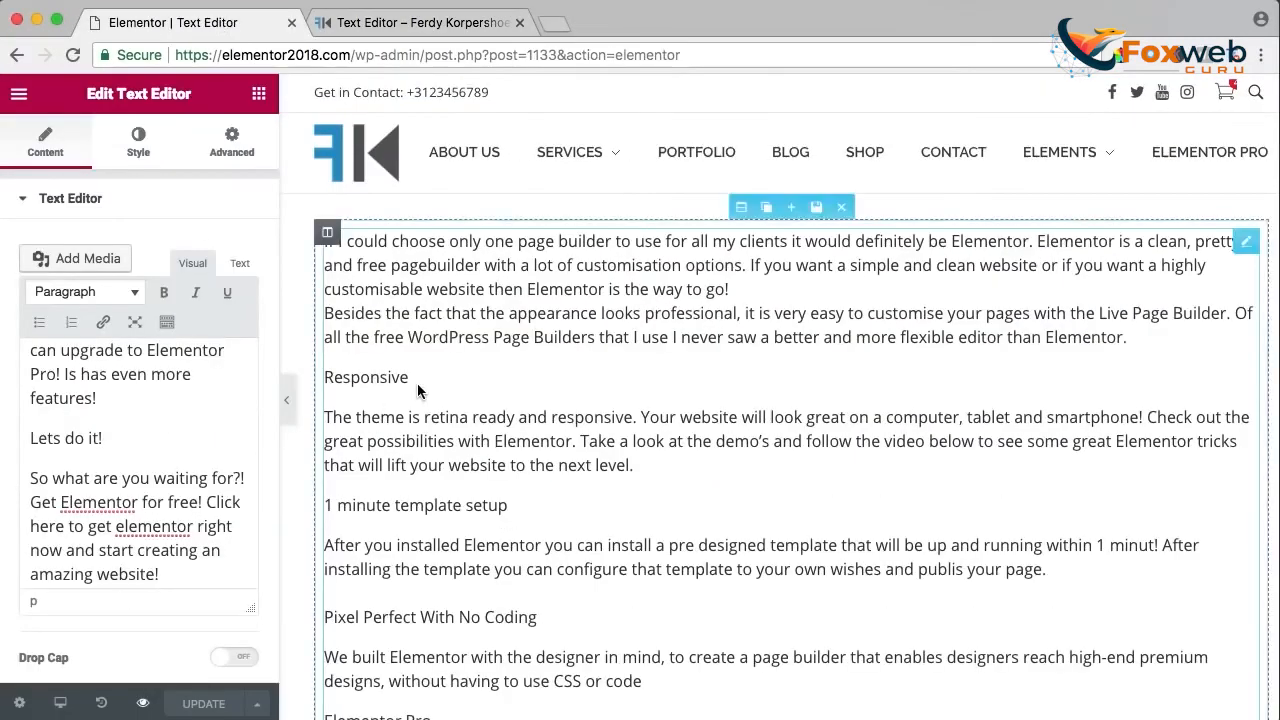
pyautogui.scroll(3, 90, 415)
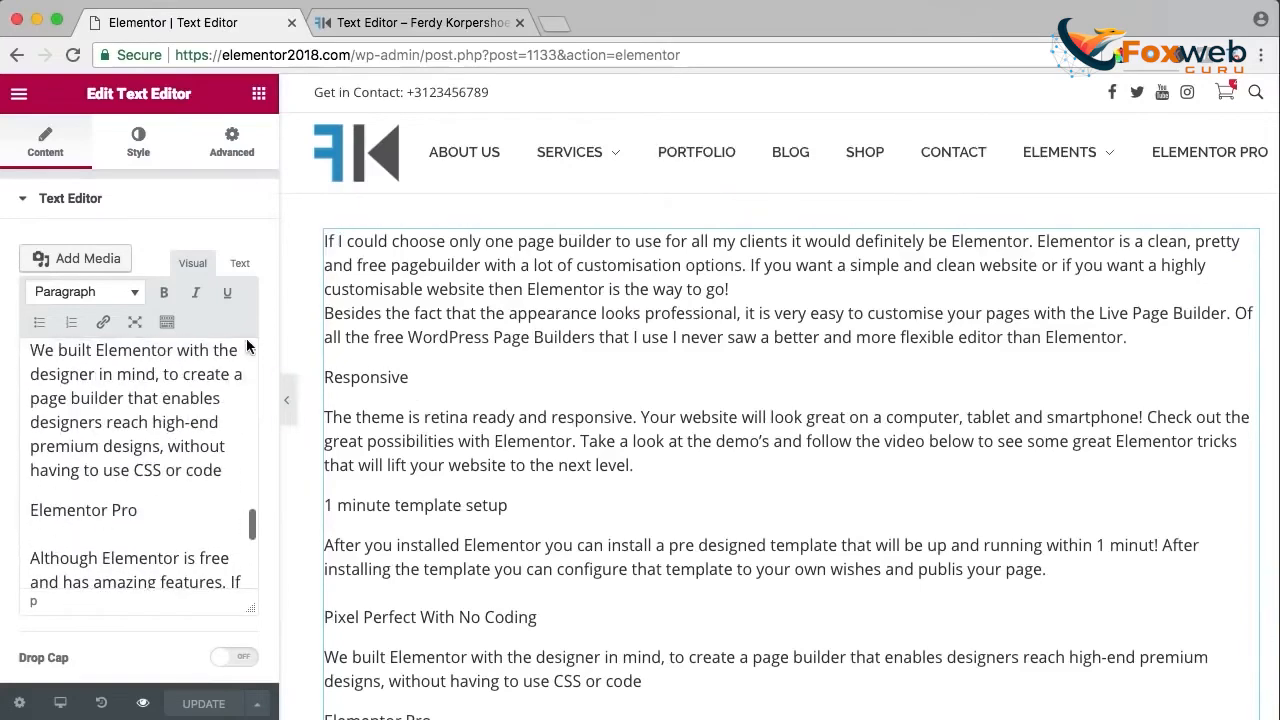
pyautogui.moveTo(279, 337); pyautogui.dragTo(623, 340)
# Format the article's opening paragraph, starting with "If I could choose only one page builder", as Heading 2.
pyautogui.scroll(-5, 285, 427)
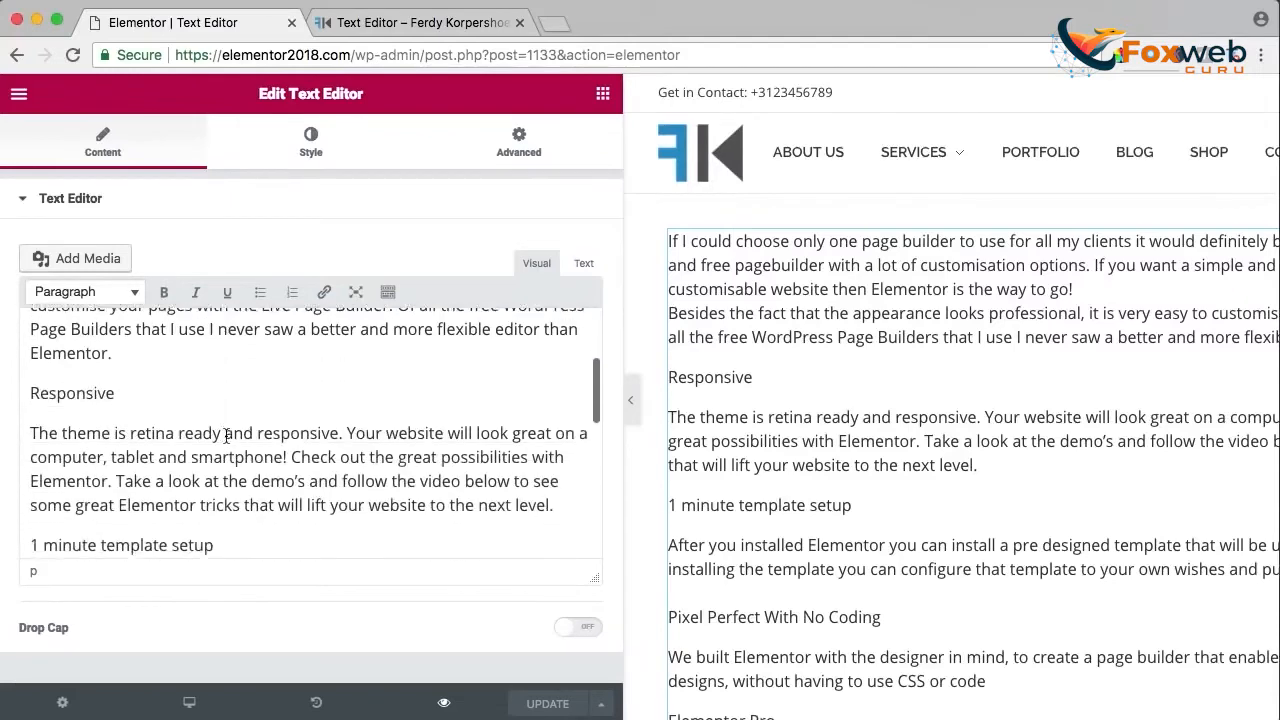
pyautogui.scroll(4, 297, 429)
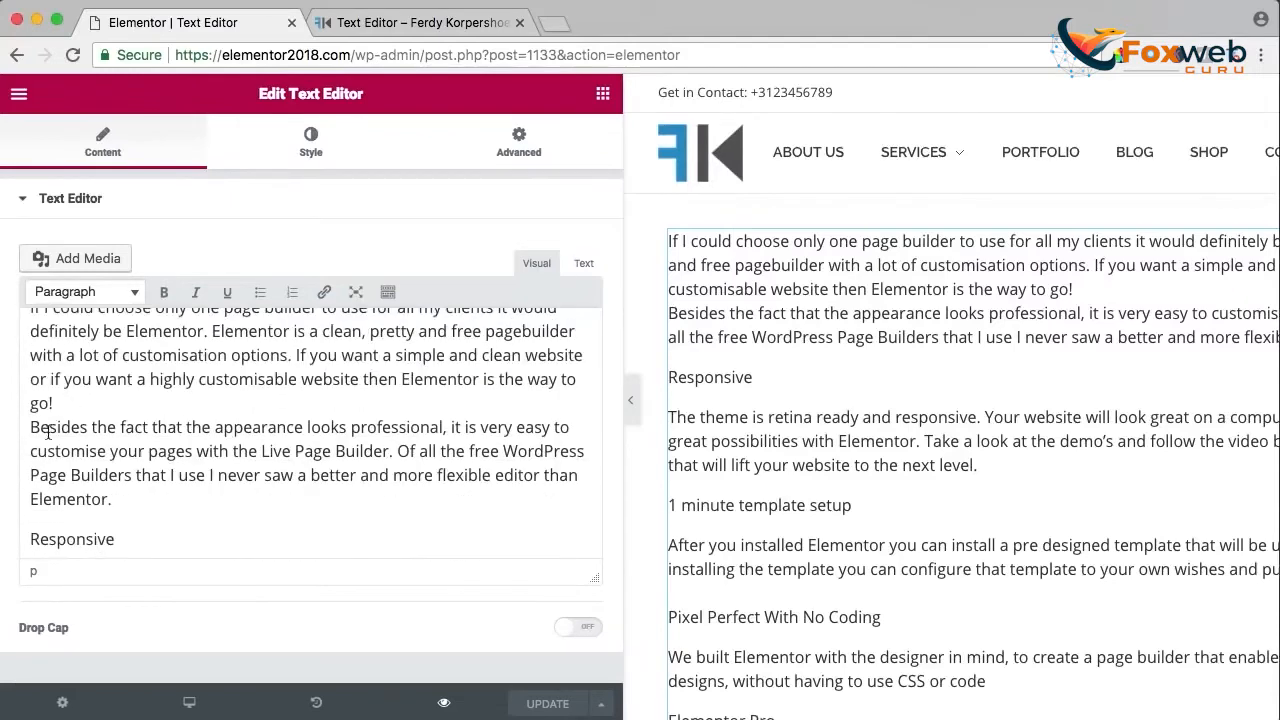
pyautogui.click(85, 291)
pyautogui.click(94, 425)
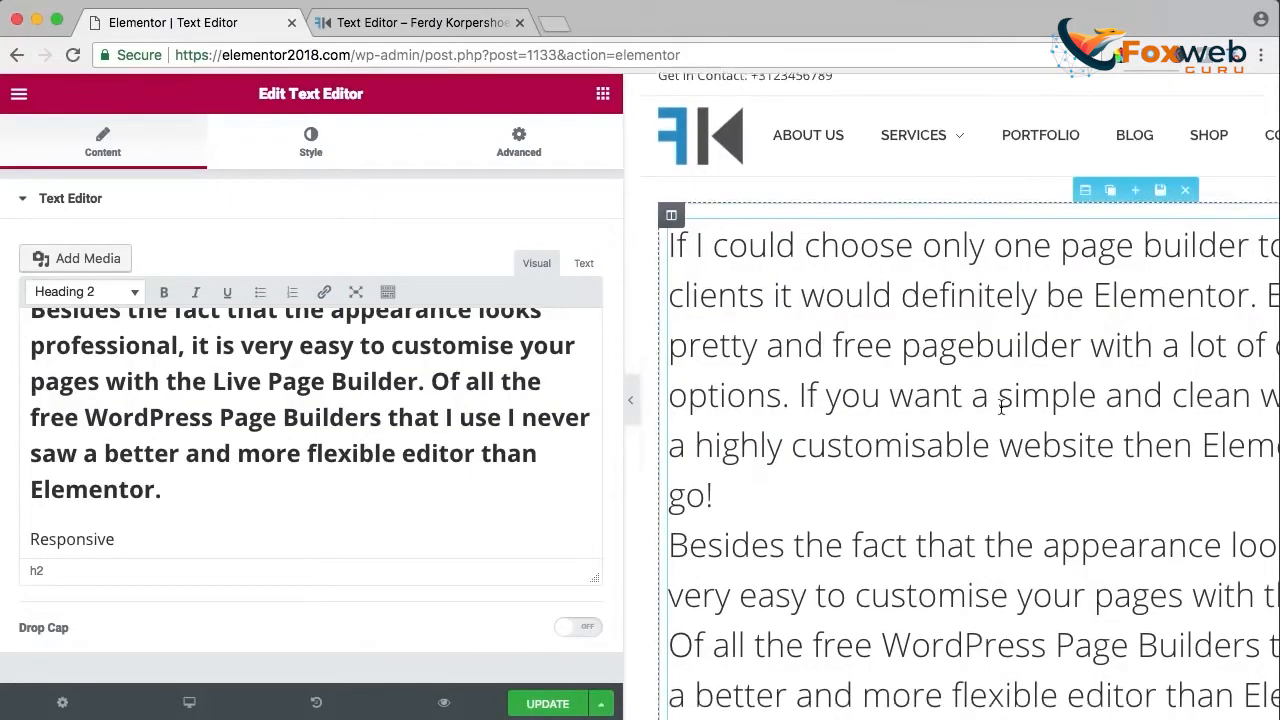
pyautogui.scroll(3, 249, 417)
pyautogui.scroll(2, 249, 417)
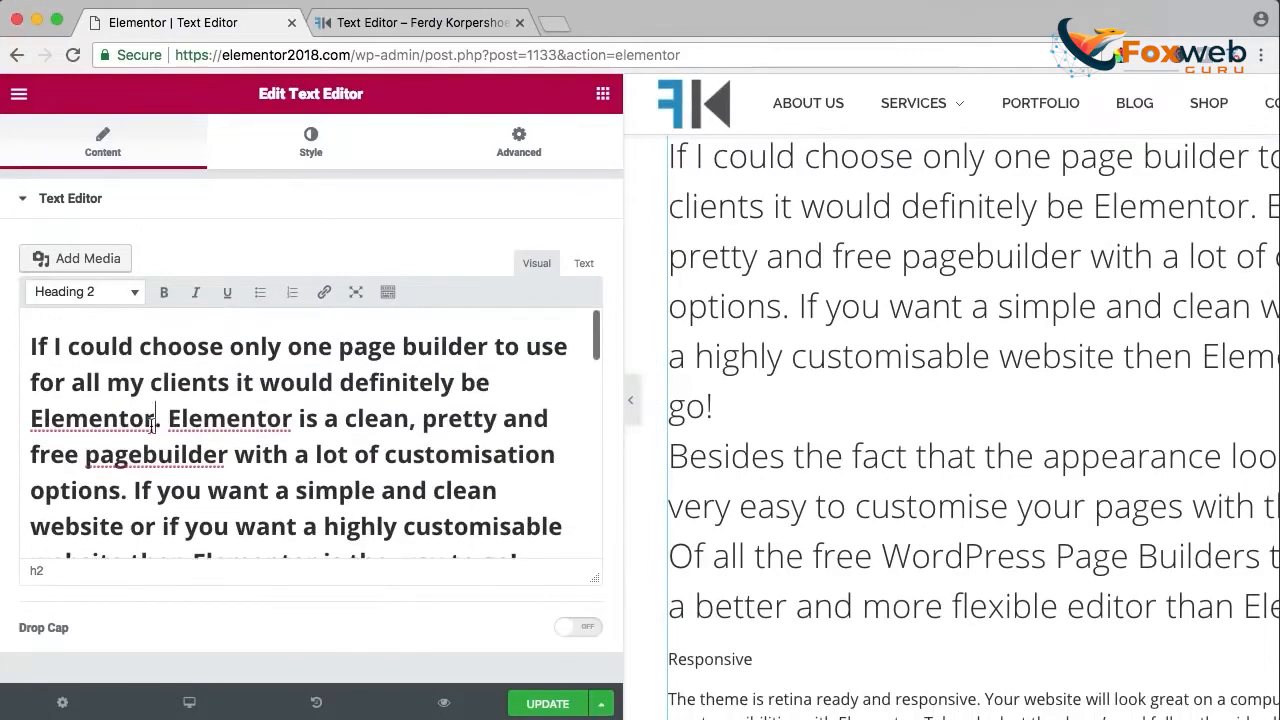
# Return the opening text to Paragraph format and start a separate paragraph at "Besides the fact that the appearance looks professional".
pyautogui.click(76, 292)
pyautogui.click(76, 329)
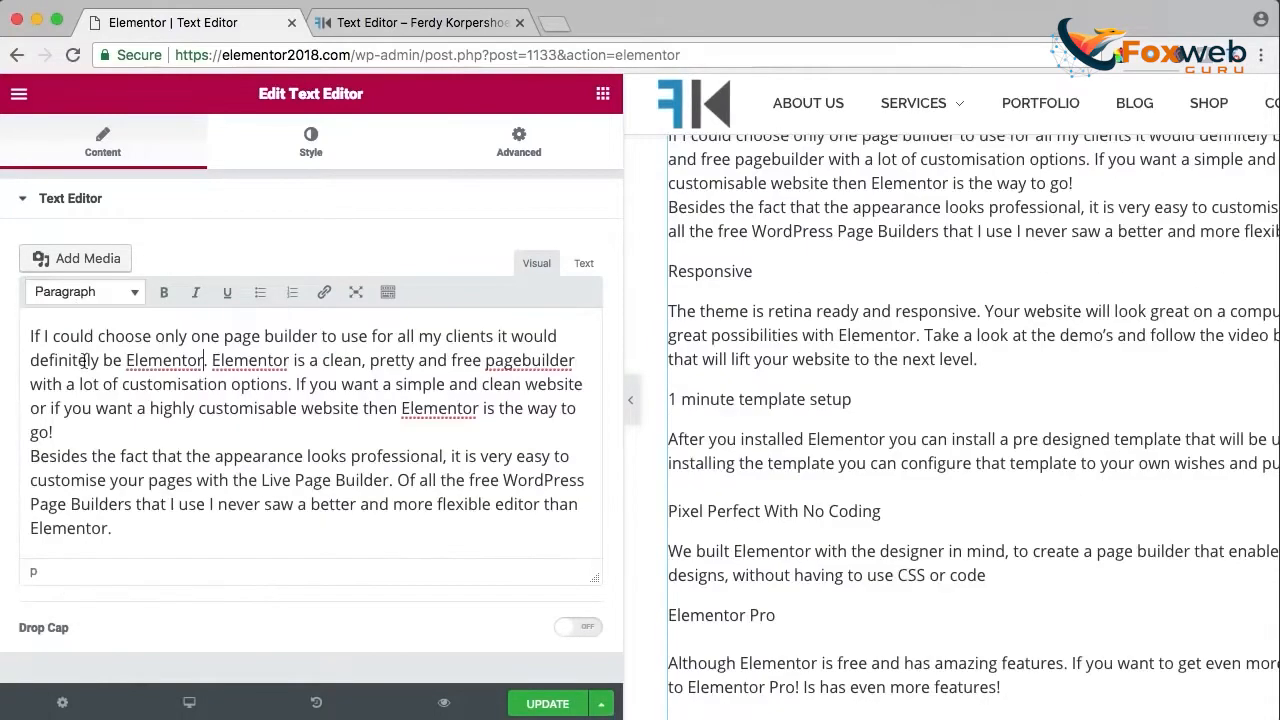
pyautogui.press('Return')
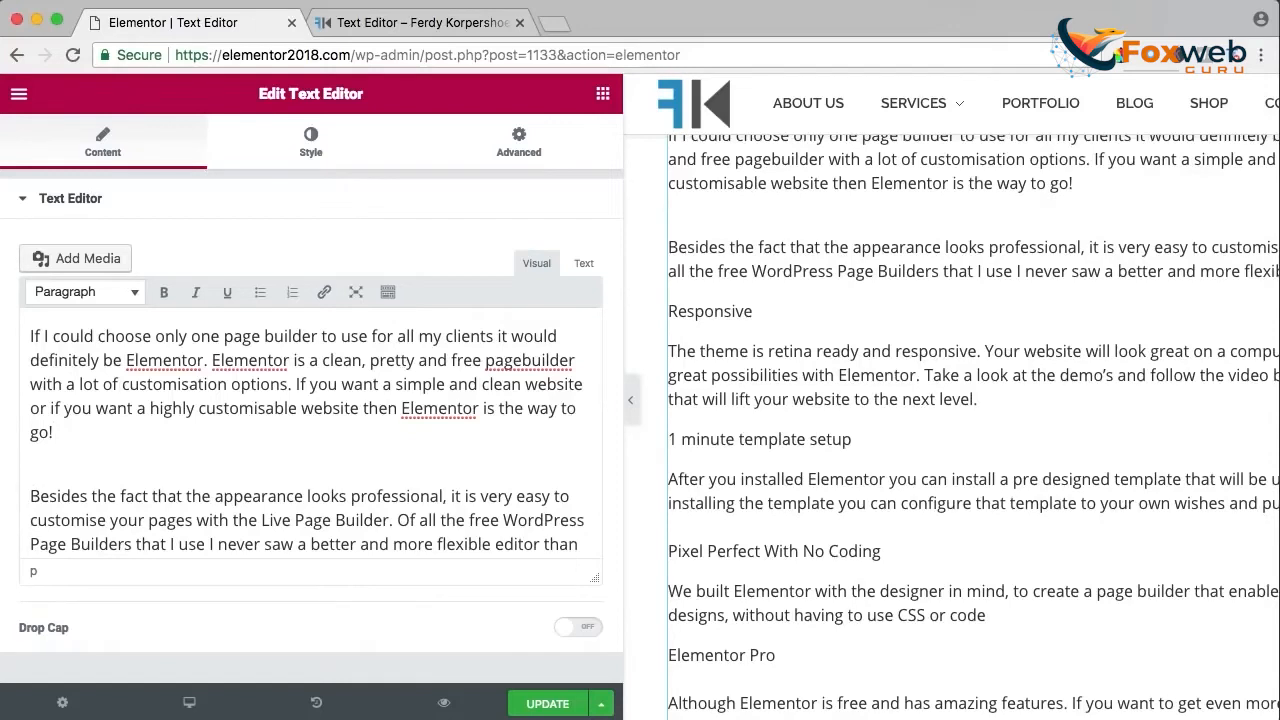
pyautogui.press('BackSpace')
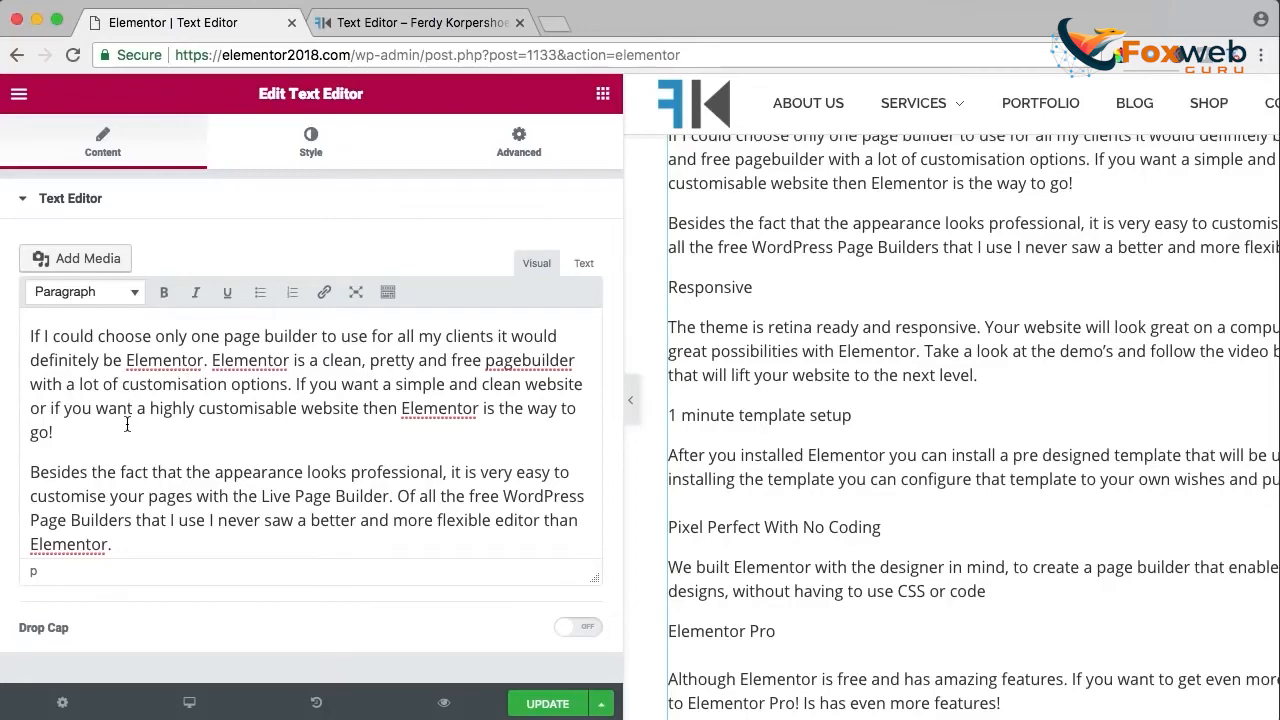
# Format the lines "Responsive" and "1 minute template setup" as Heading 2.
pyautogui.scroll(-4, 90, 400)
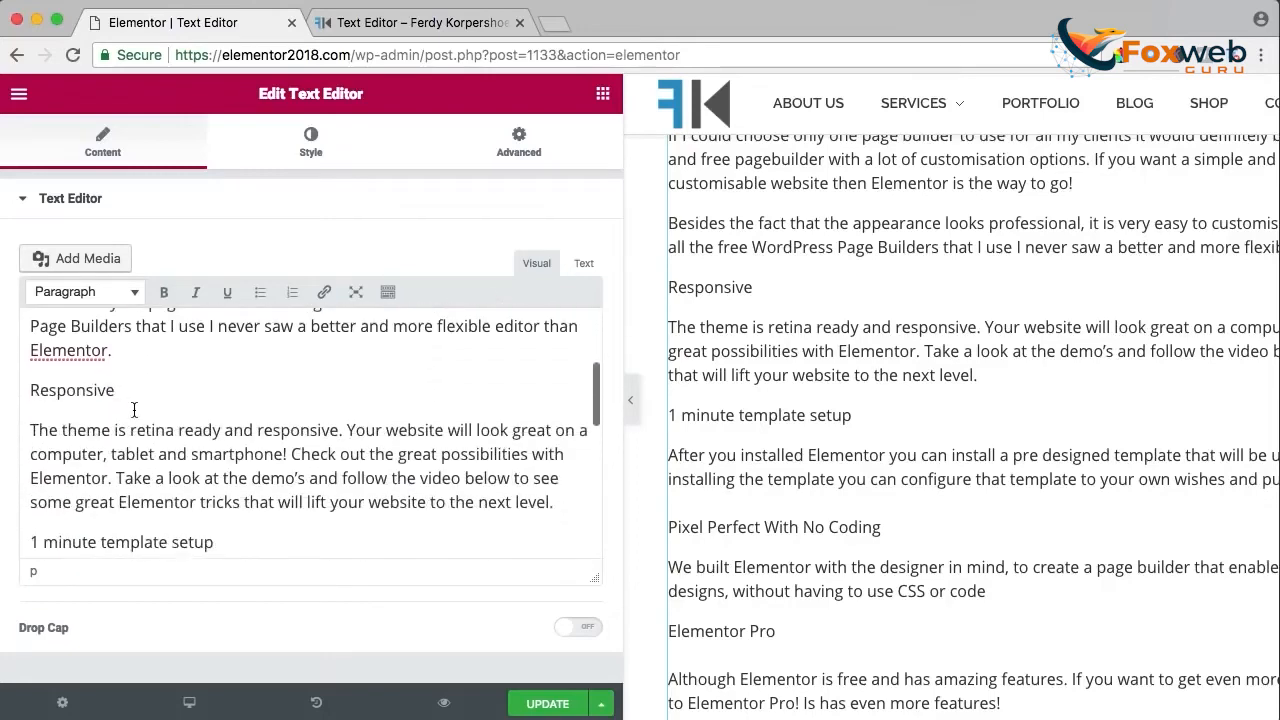
pyautogui.click(67, 384)
pyautogui.click(85, 291)
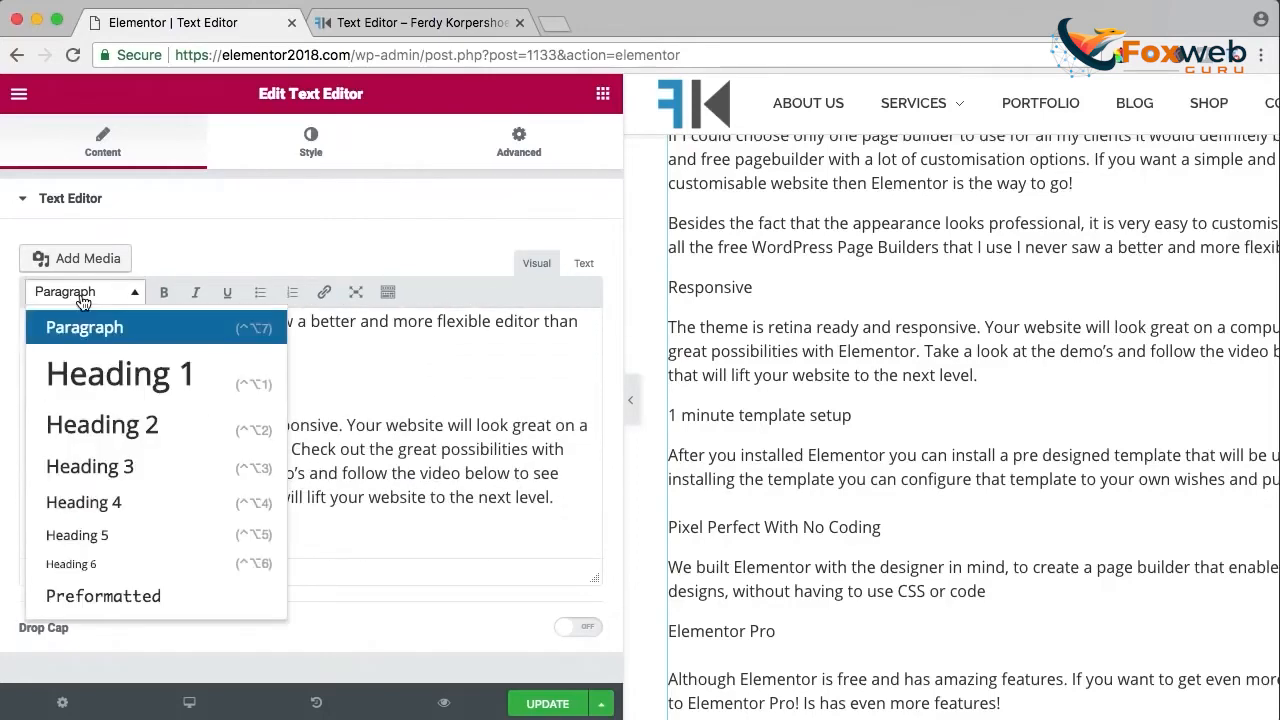
pyautogui.click(103, 427)
pyautogui.scroll(-5, 100, 420)
pyautogui.click(100, 420)
pyautogui.click(78, 292)
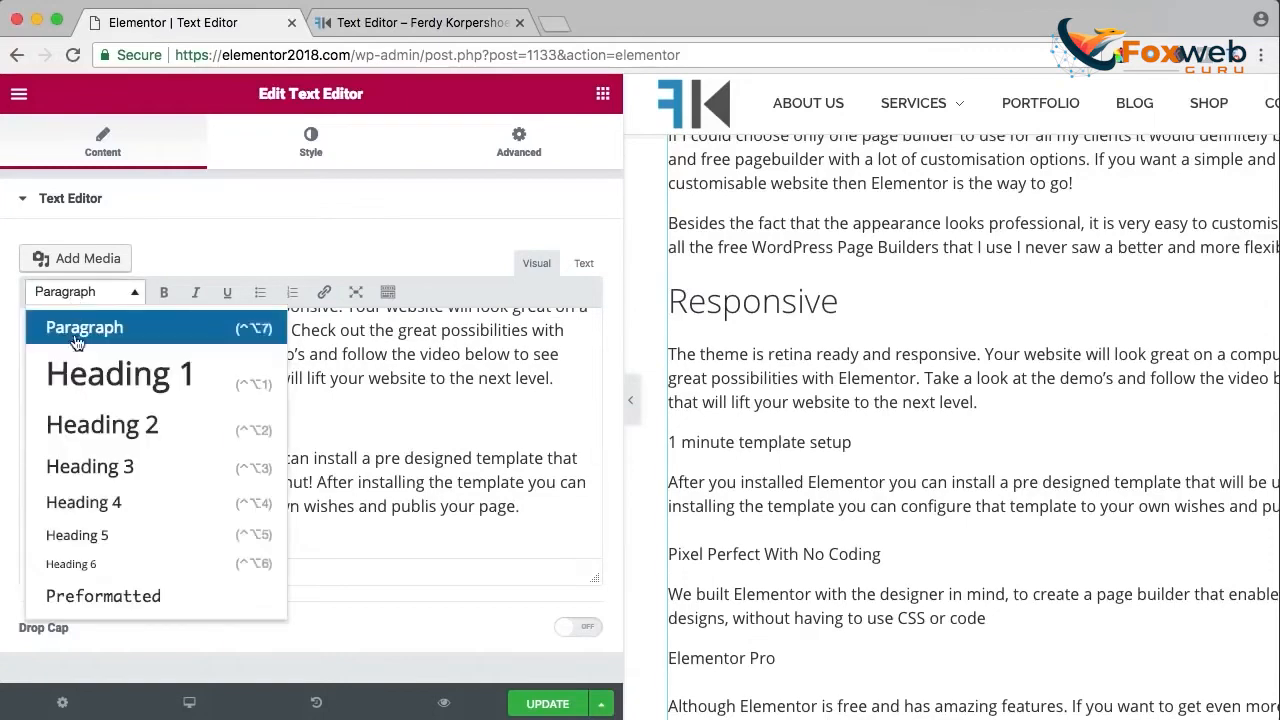
pyautogui.click(86, 425)
# Try to format "Pixel Perfect With No Coding" as Heading 2, and return it and the text above it to Paragraph format.
pyautogui.scroll(-5, 90, 420)
pyautogui.click(100, 318)
pyautogui.click(78, 292)
pyautogui.click(86, 425)
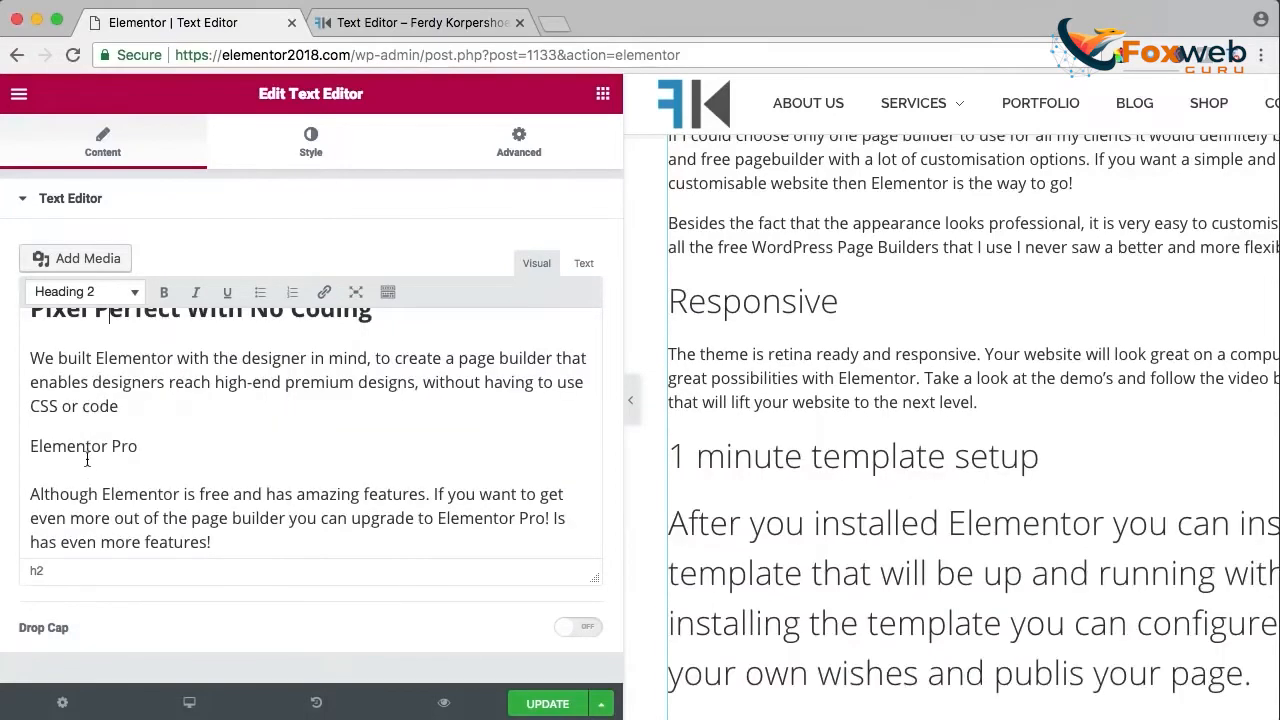
pyautogui.click(87, 459)
pyautogui.click(78, 292)
pyautogui.click(86, 420)
pyautogui.click(75, 296)
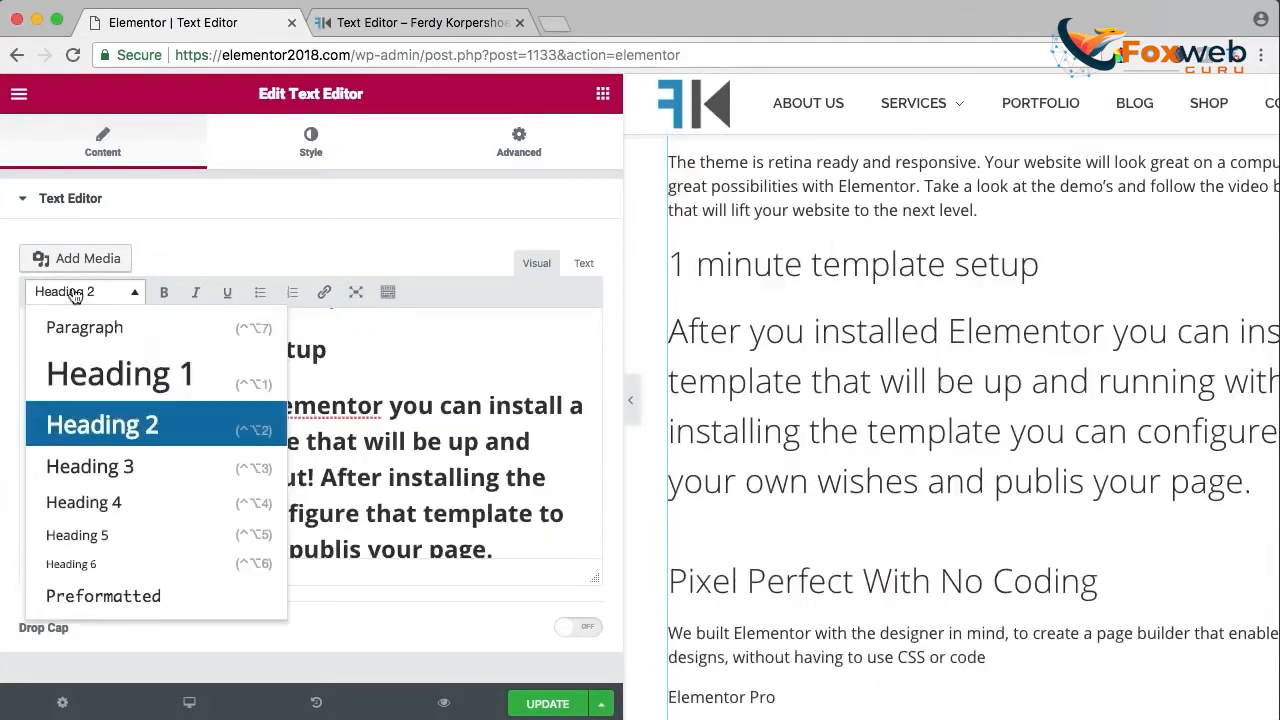
pyautogui.click(72, 327)
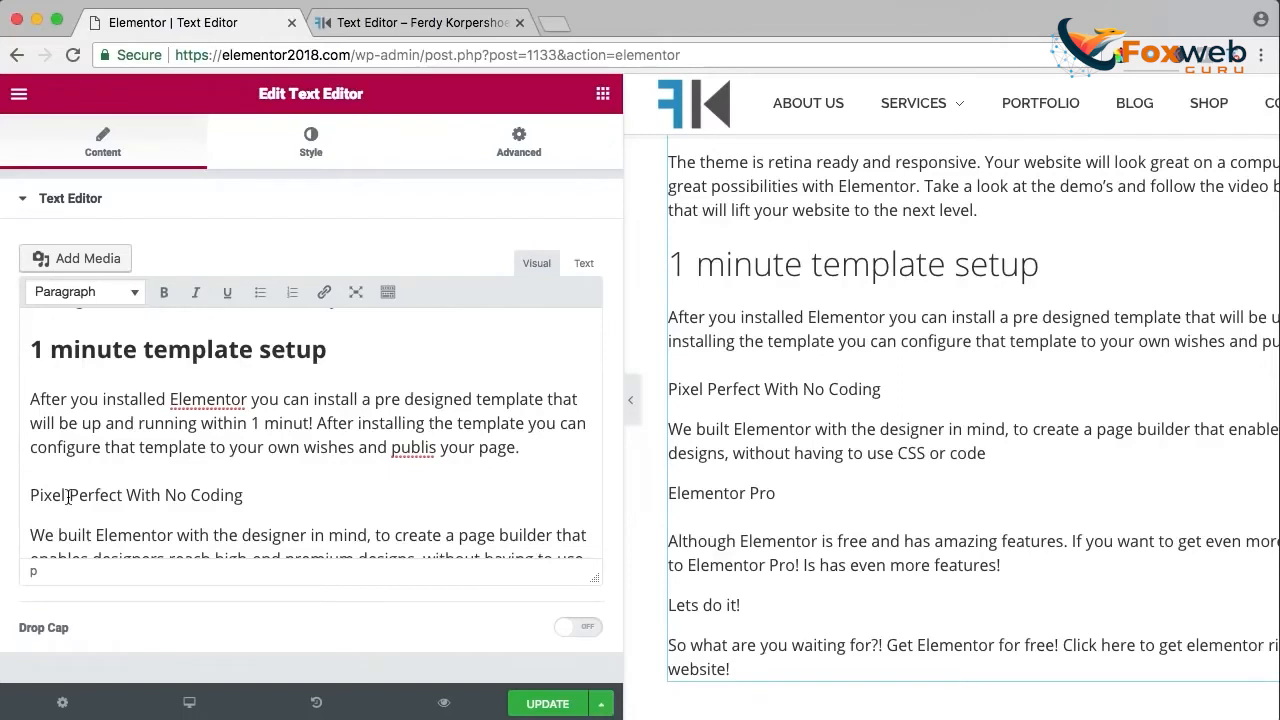
# Replace the line breaks before "Pixel Perfect With No Coding" with a paragraph break and format that line as Heading 2.
pyautogui.press('BackSpace')
pyautogui.press('BackSpace')
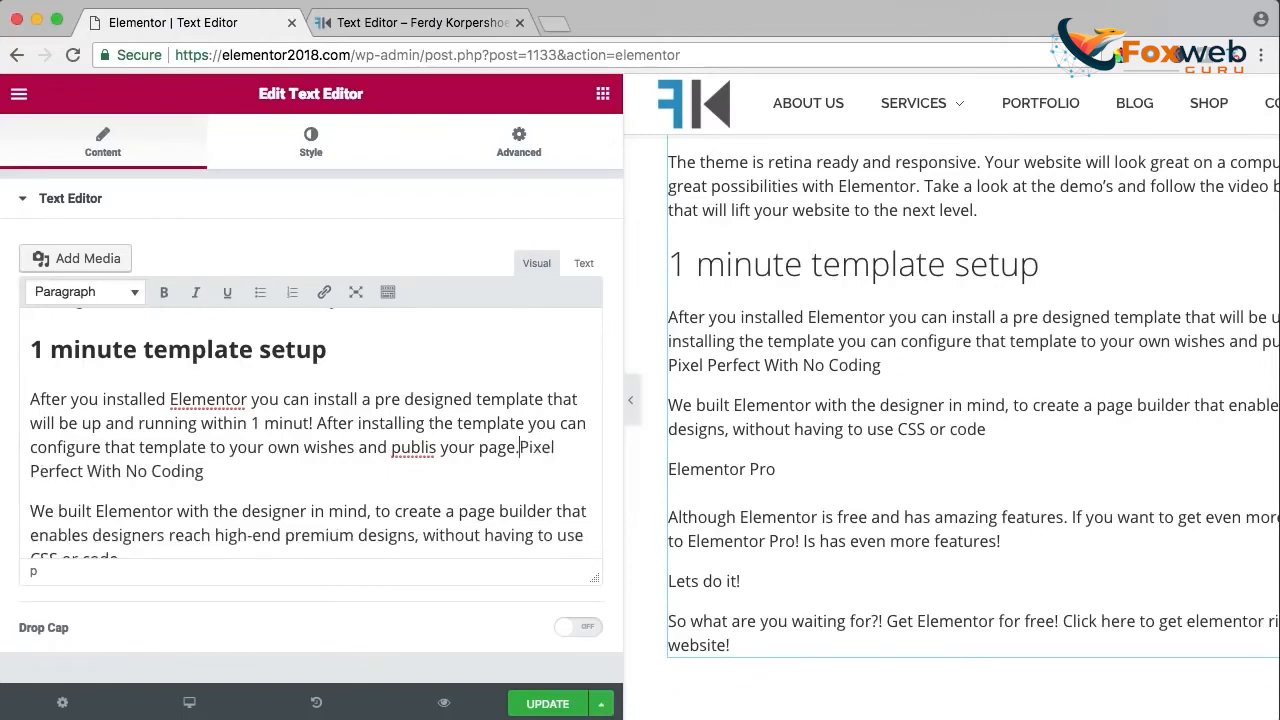
pyautogui.press('Return')
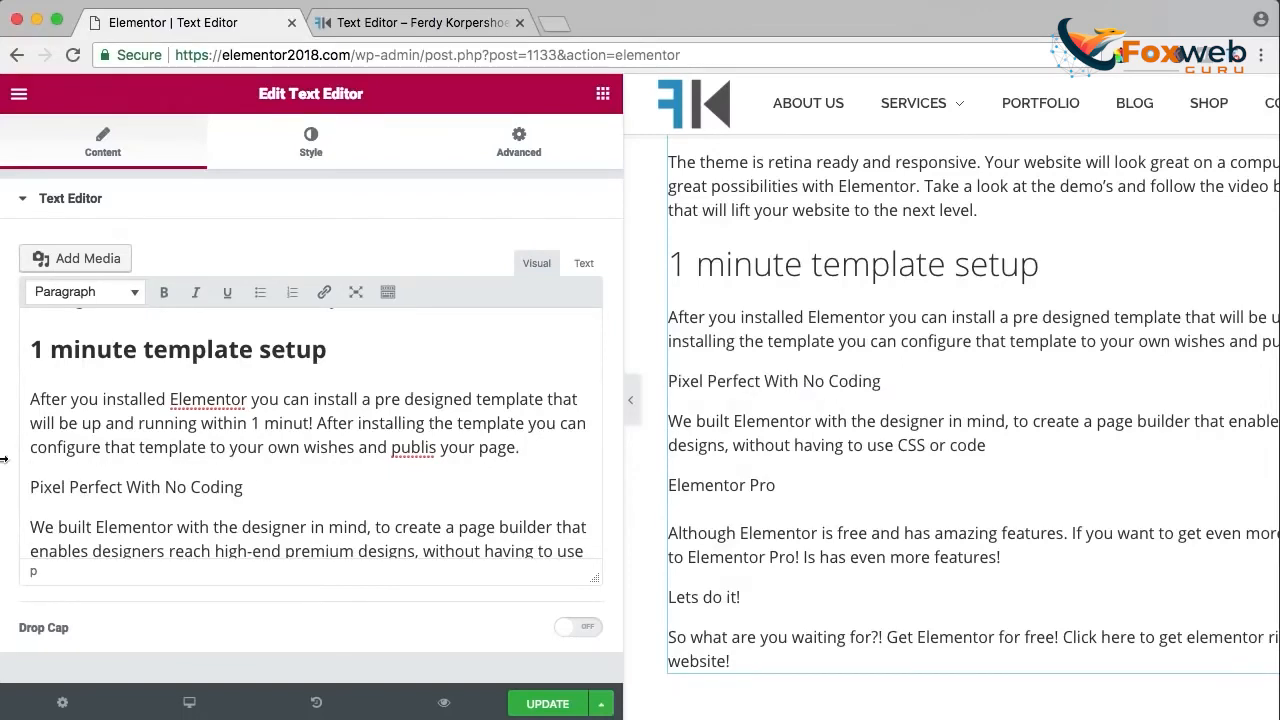
pyautogui.click(85, 291)
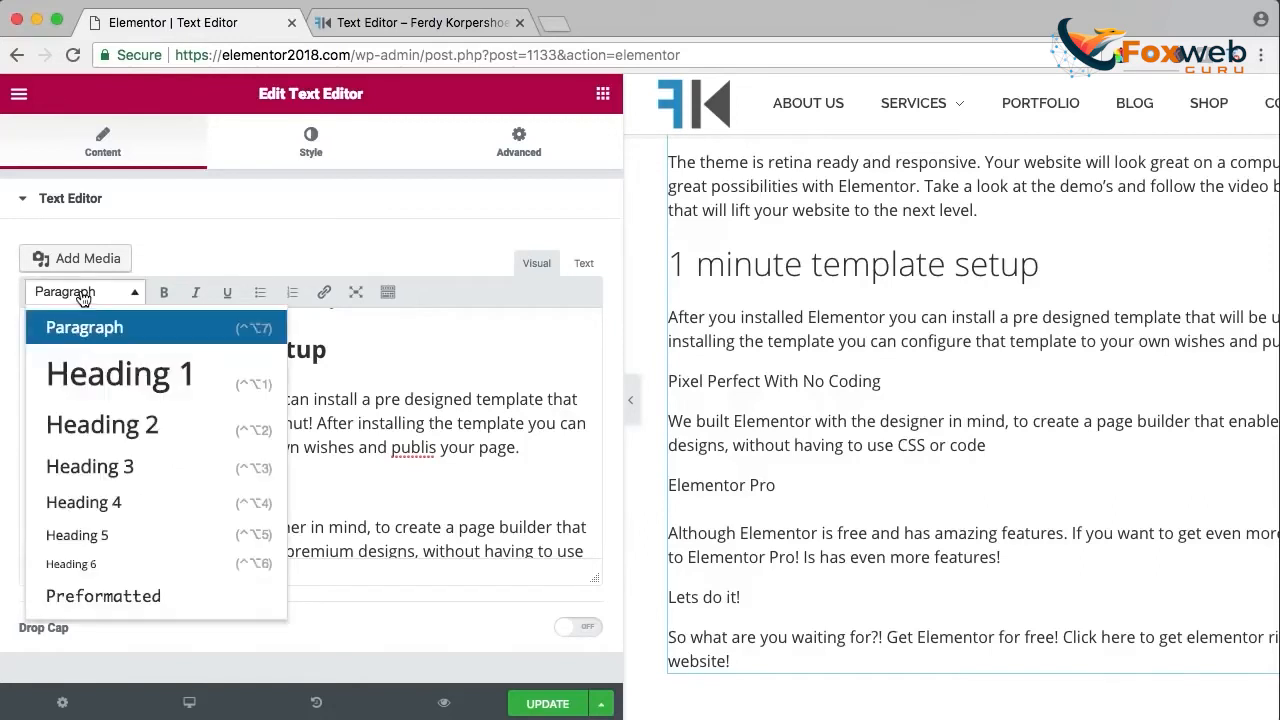
pyautogui.click(88, 412)
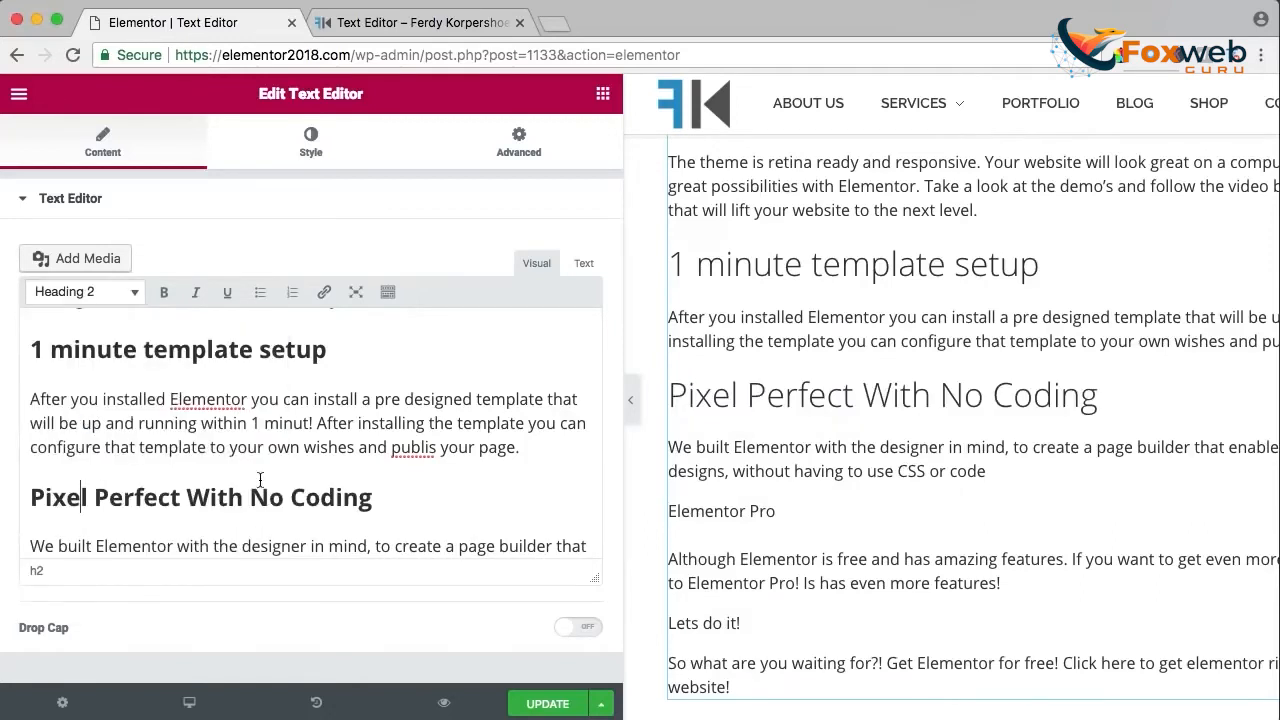
# Try to format "Elementor Pro" as Heading 2, and return it and the text below it to Paragraph format.
pyautogui.scroll(-5, 260, 480)
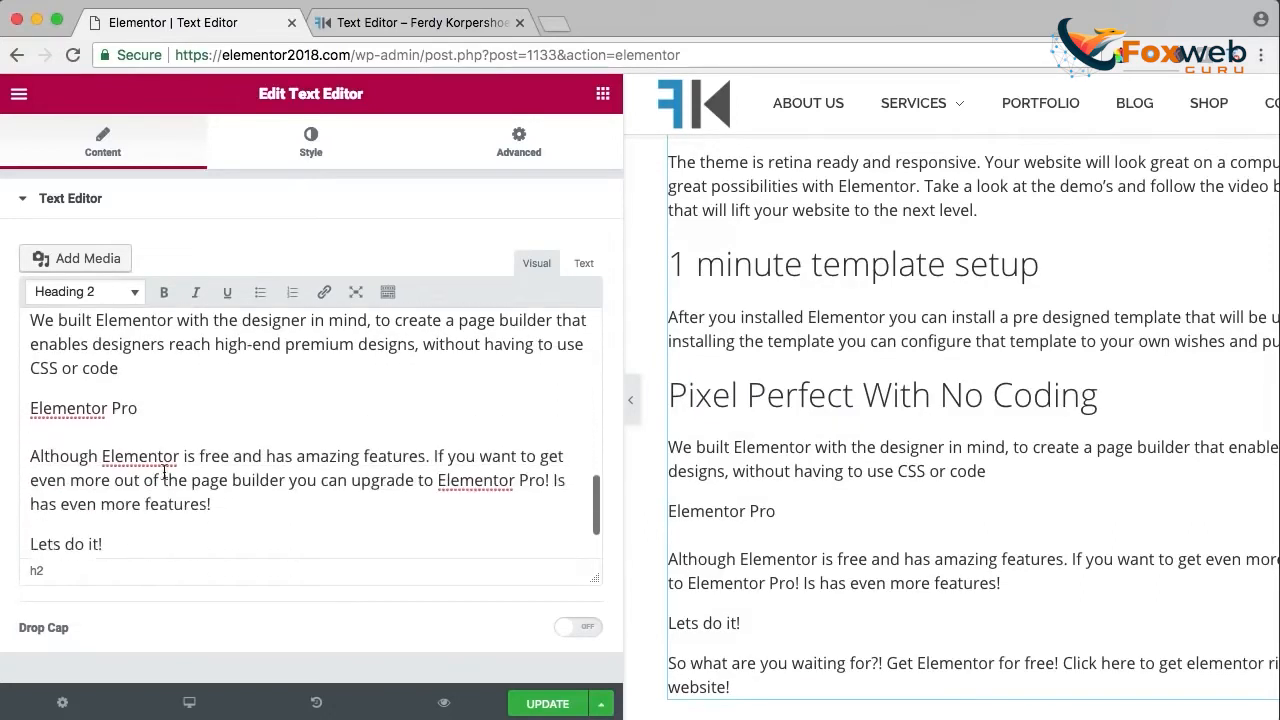
pyautogui.click(70, 397)
pyautogui.click(70, 291)
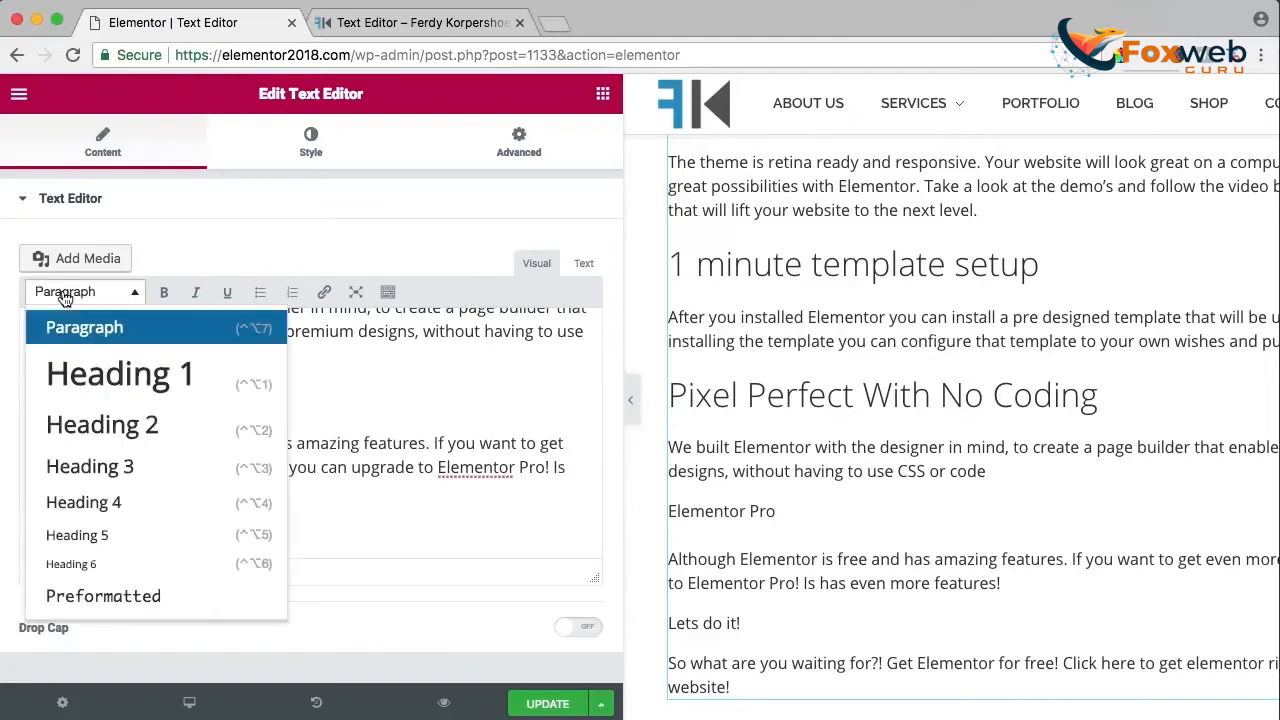
pyautogui.click(102, 425)
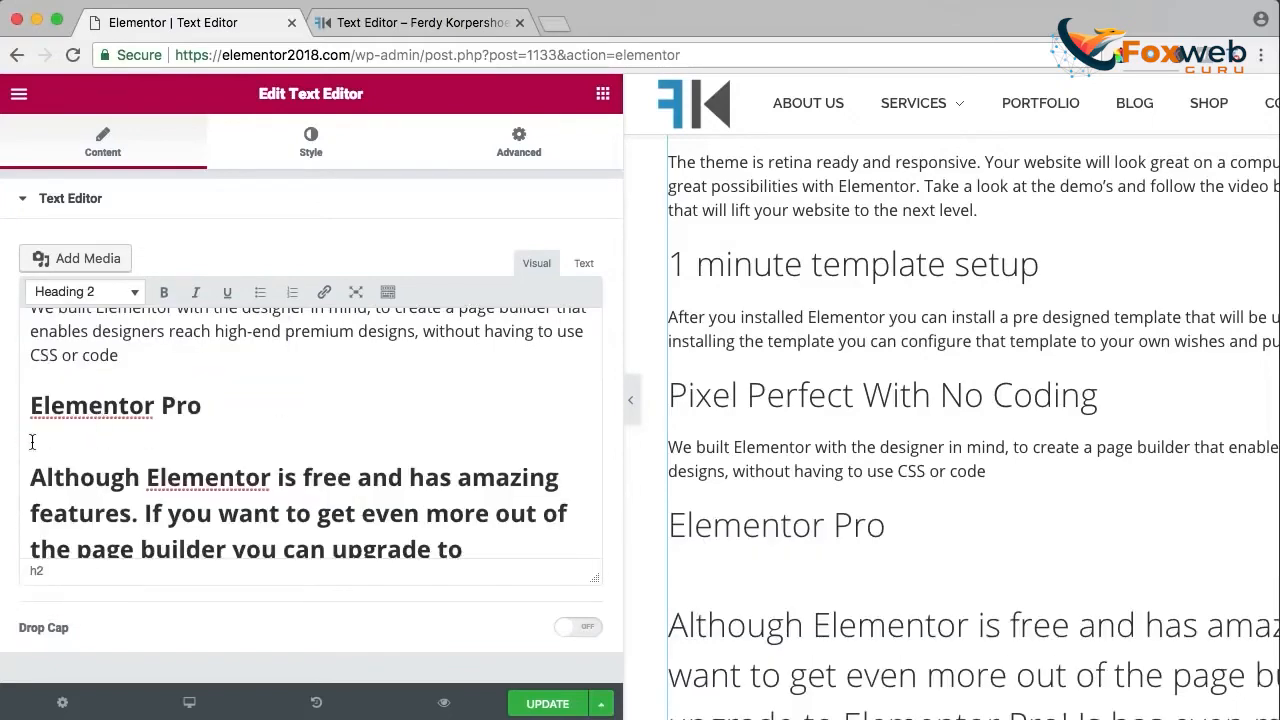
pyautogui.click(85, 291)
pyautogui.click(86, 326)
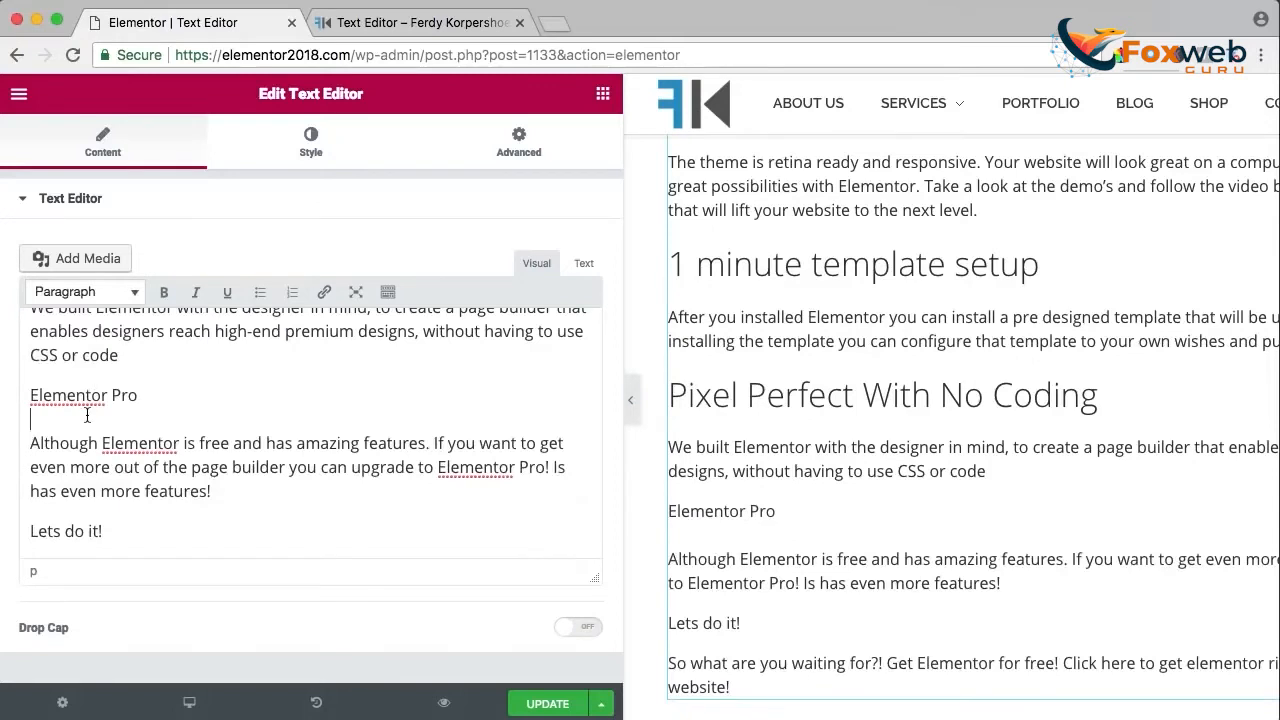
# Separate "Elementor Pro" from the text below it with a single paragraph break and format it as Heading 2.
pyautogui.press('BackSpace')
pyautogui.press('Return')
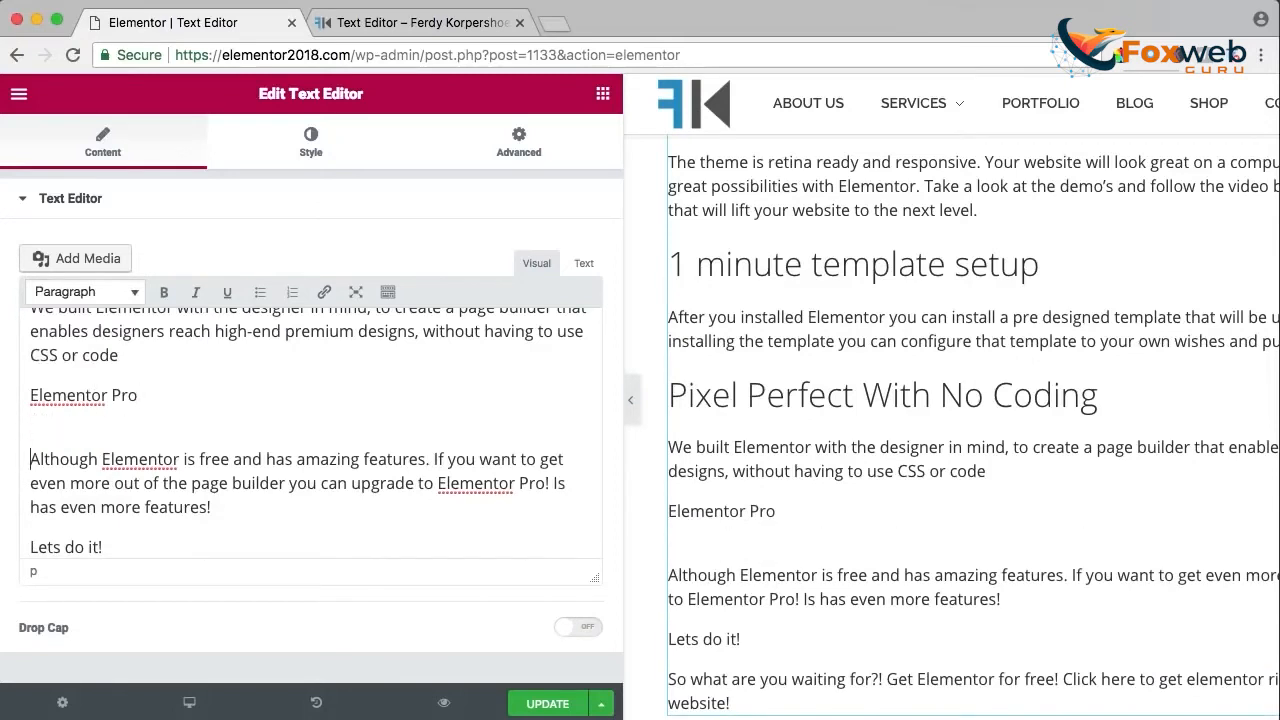
pyautogui.press('BackSpace')
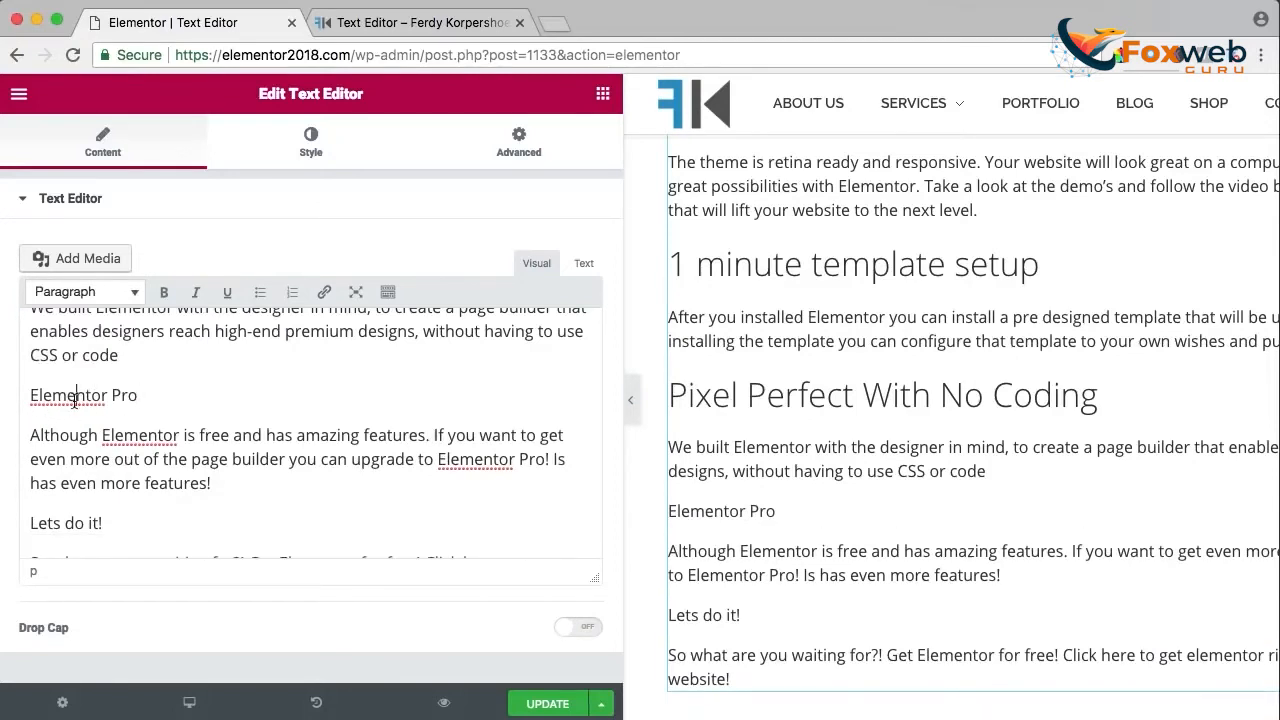
pyautogui.click(85, 291)
pyautogui.click(60, 423)
# Format the closing line "Lets do it!" as Heading 2.
pyautogui.scroll(-1, 102, 432)
pyautogui.scroll(-1, 102, 432)
pyautogui.click(65, 466)
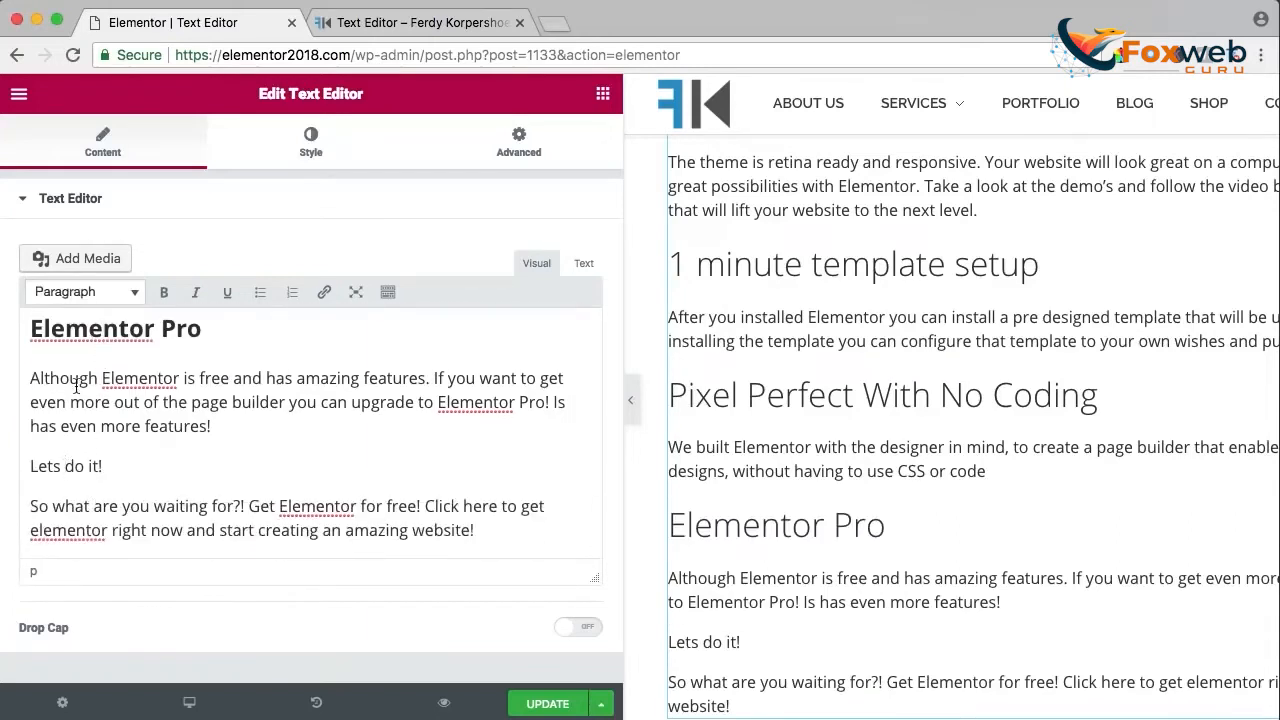
pyautogui.click(72, 462)
pyautogui.click(85, 291)
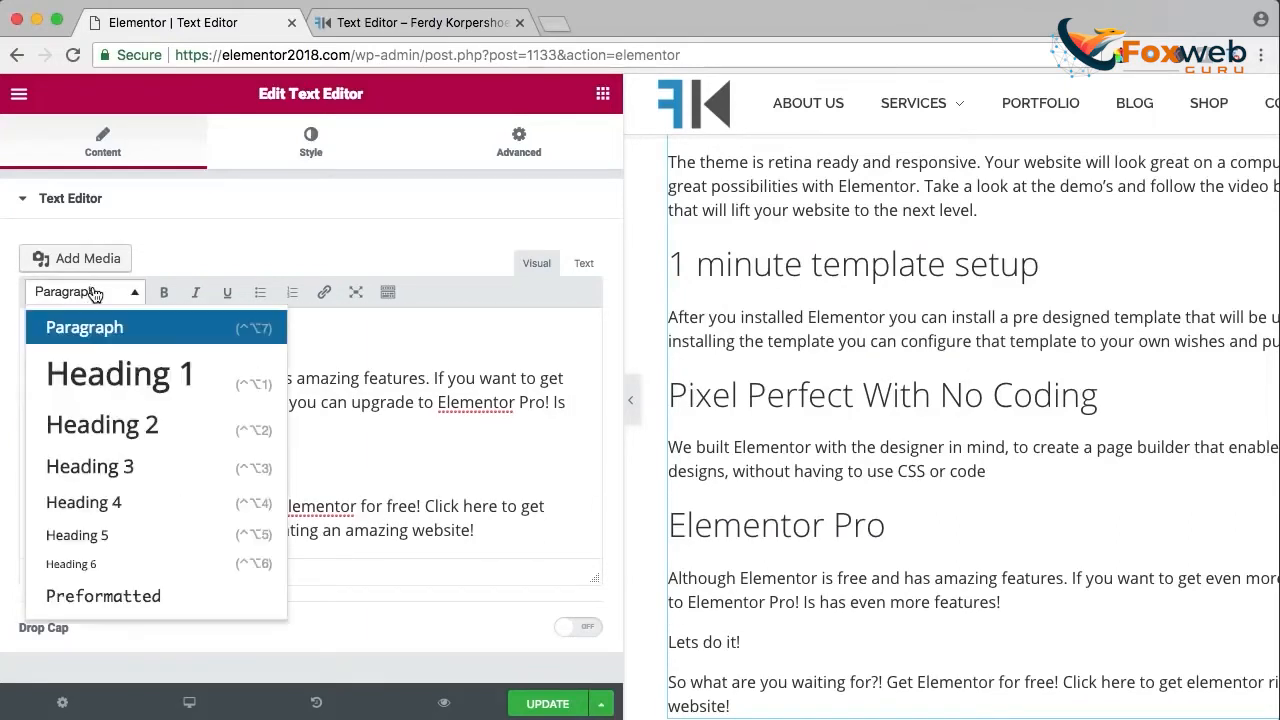
pyautogui.click(100, 423)
pyautogui.scroll(-1, 234, 474)
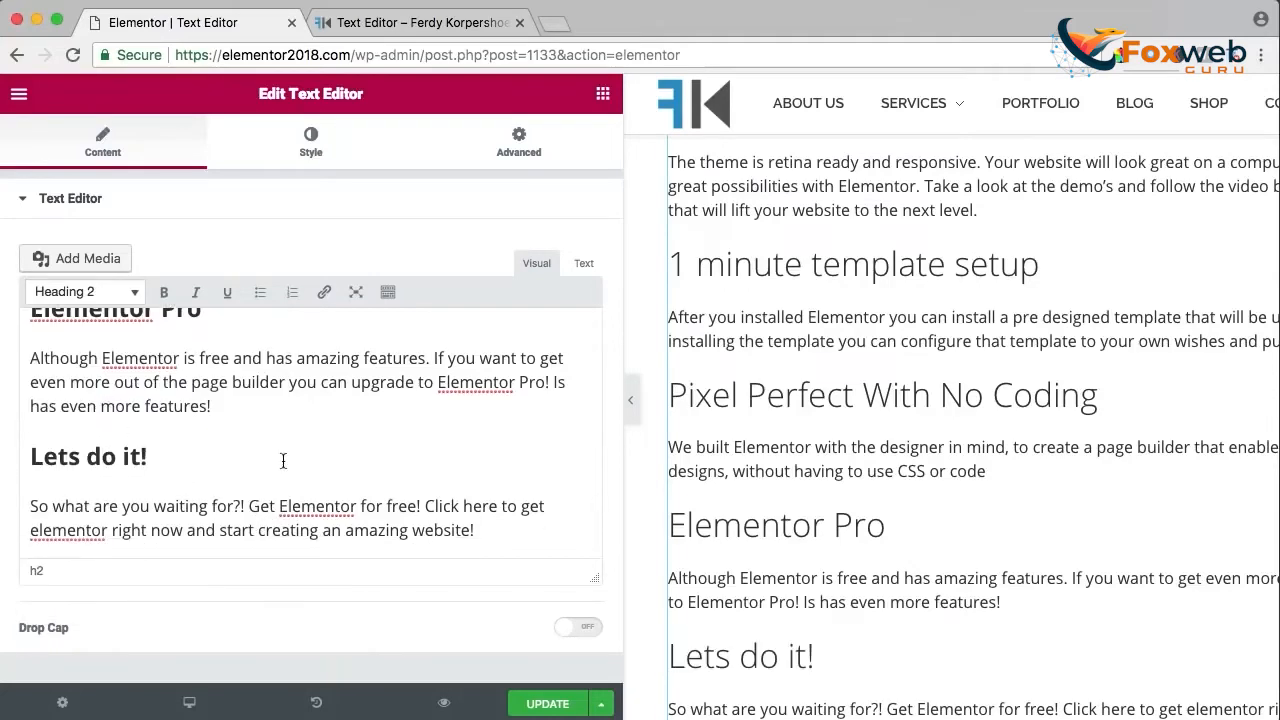
# Return to the start of the article and show the text editor's second row of formatting tools.
pyautogui.scroll(4, 280, 460)
pyautogui.scroll(1, 1035, 407)
pyautogui.scroll(3, 1035, 407)
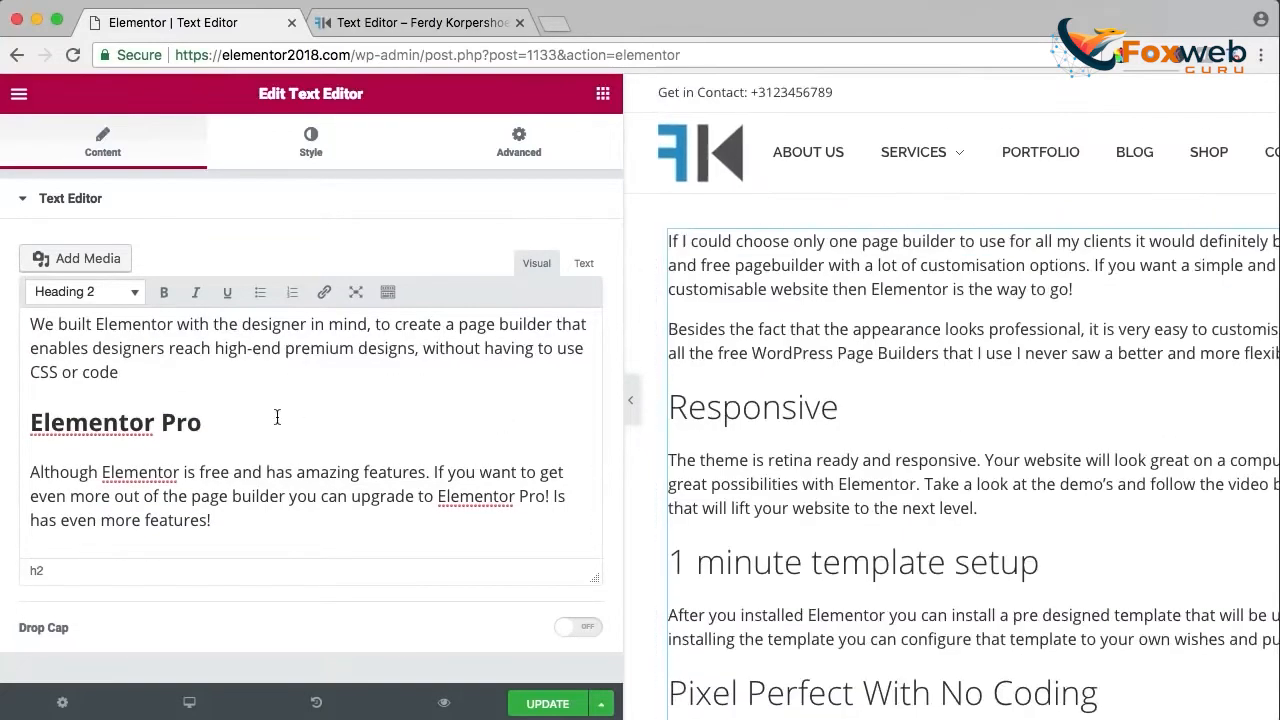
pyautogui.scroll(5, 276, 420)
pyautogui.scroll(4, 281, 427)
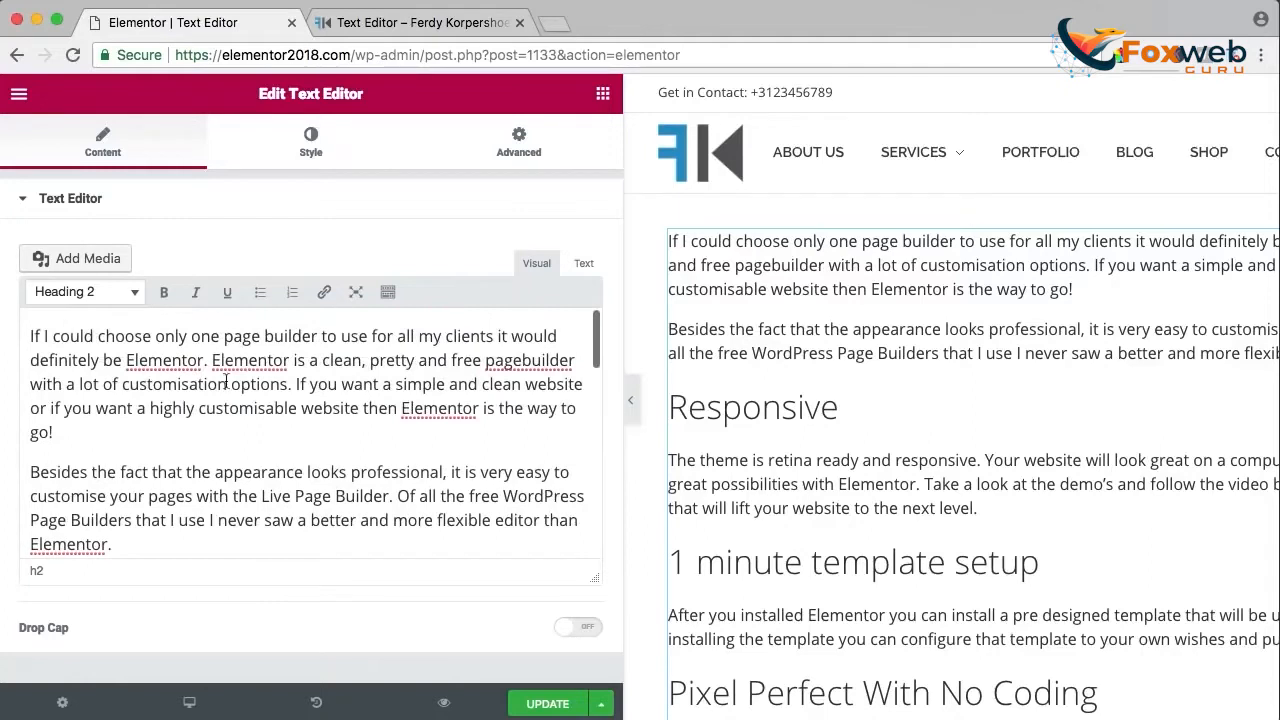
pyautogui.click(388, 294)
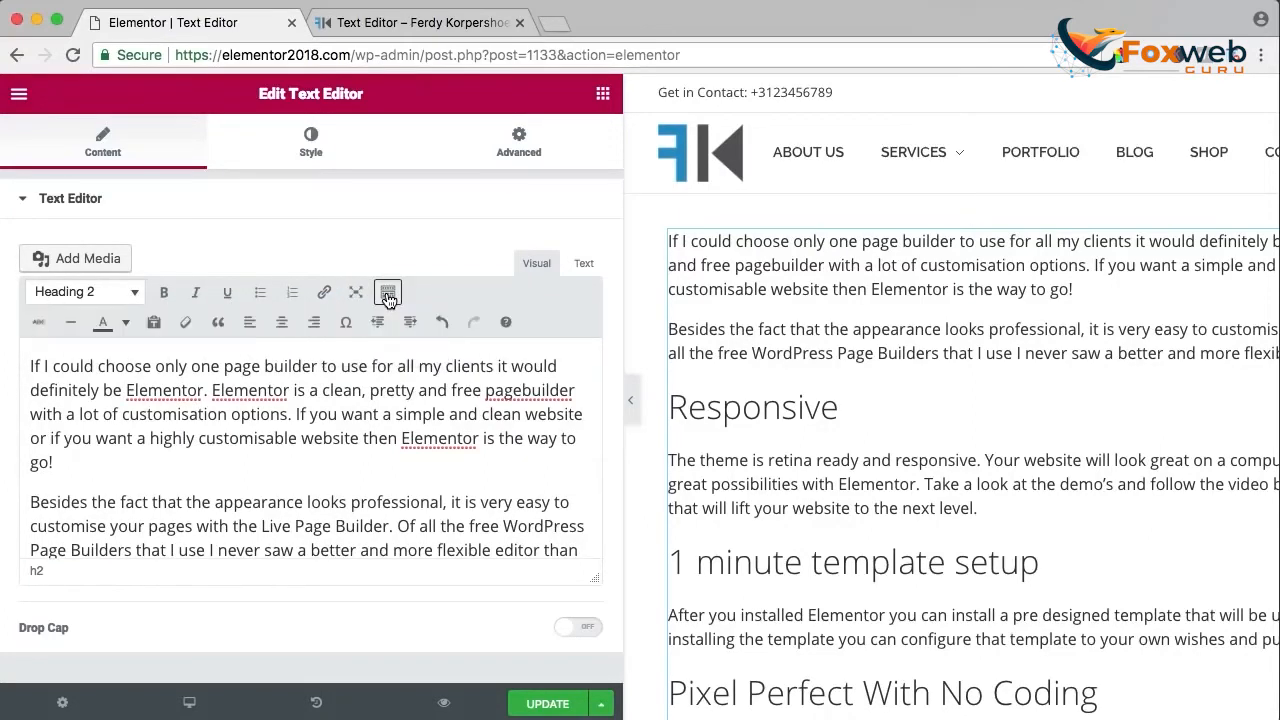
# Make the first "Elementor" in the opening paragraph bold, and correct "pagebuilder" to "page builder" in bold italic.
pyautogui.moveTo(128, 390); pyautogui.dragTo(204, 390)
pyautogui.click(174, 390)
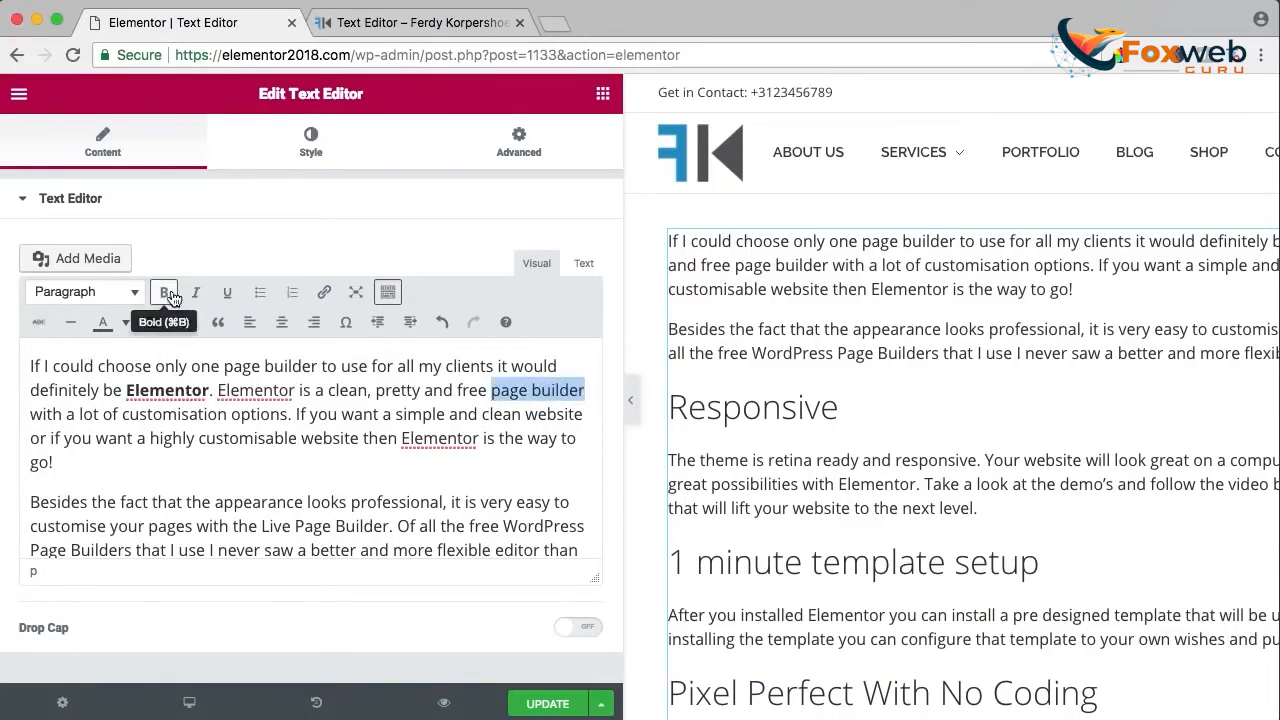
pyautogui.click(165, 293)
pyautogui.click(197, 297)
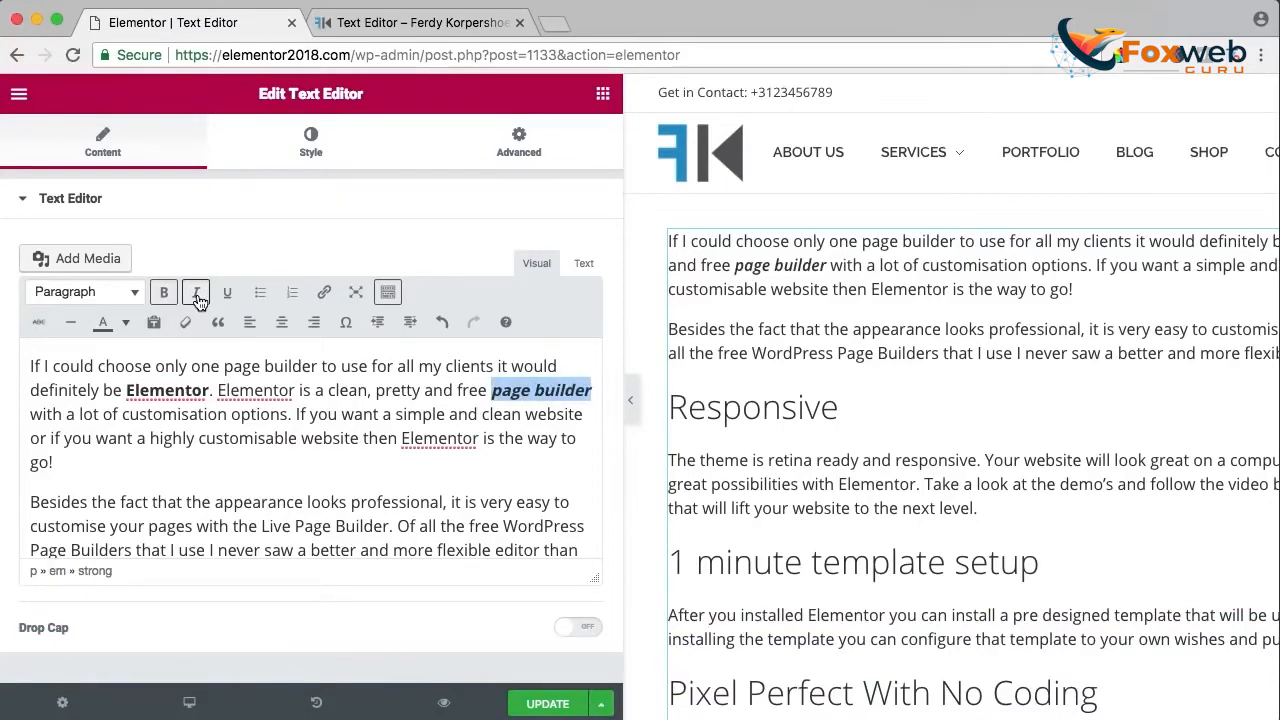
# Make the opening paragraph's last "Elementor" magenta, bold, italic and underlined, and turn the paragraph into a blockquote.
pyautogui.click(420, 440)
pyautogui.moveTo(403, 438); pyautogui.dragTo(478, 438)
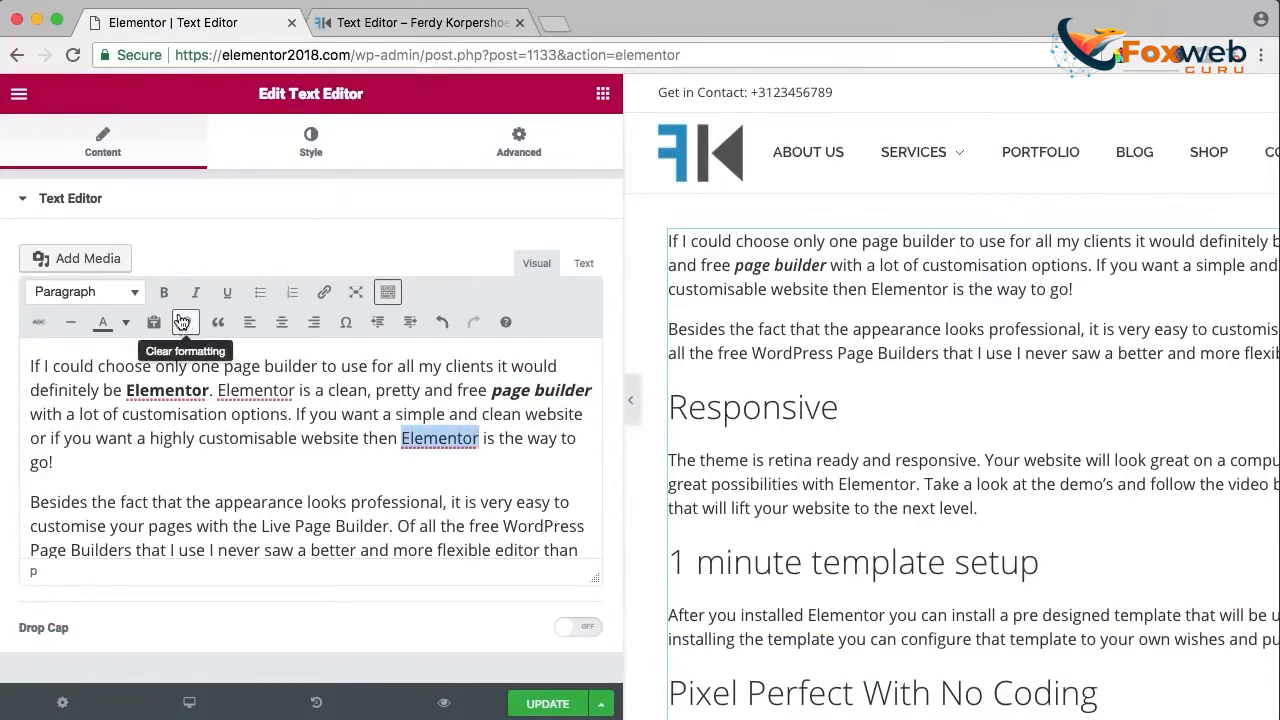
pyautogui.click(125, 322)
pyautogui.click(48, 418)
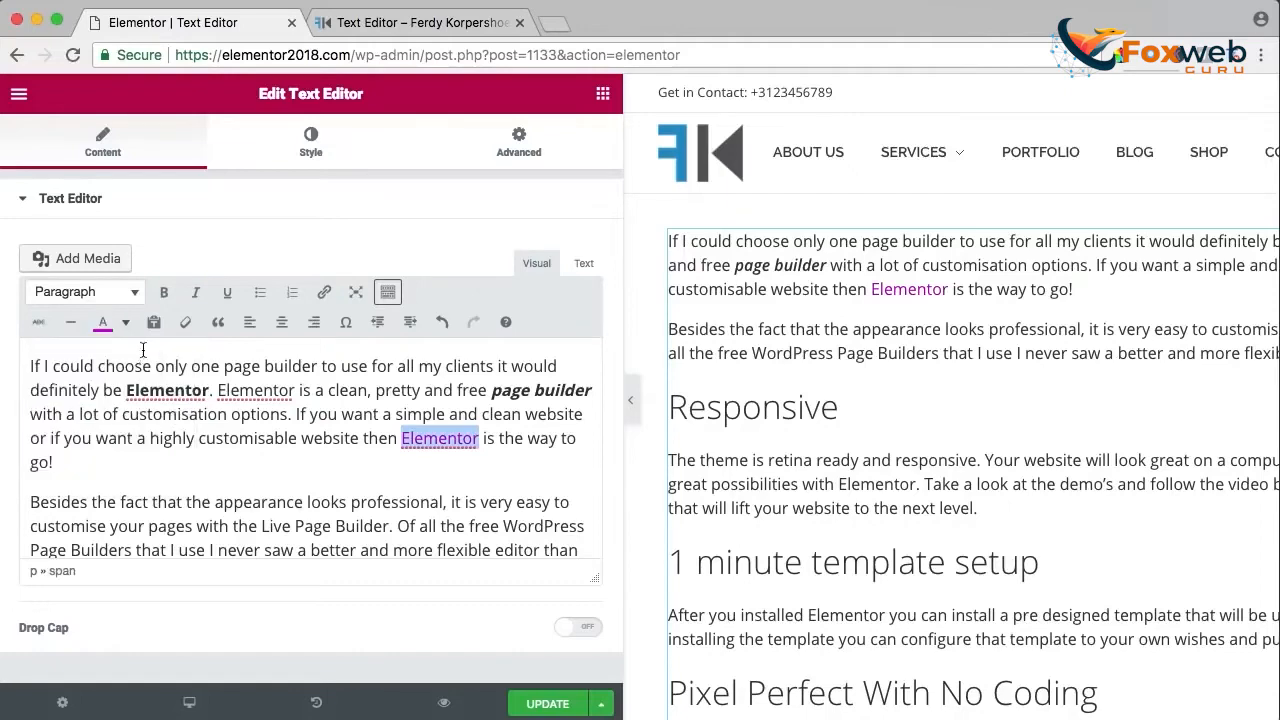
pyautogui.click(164, 292)
pyautogui.click(195, 292)
pyautogui.click(227, 292)
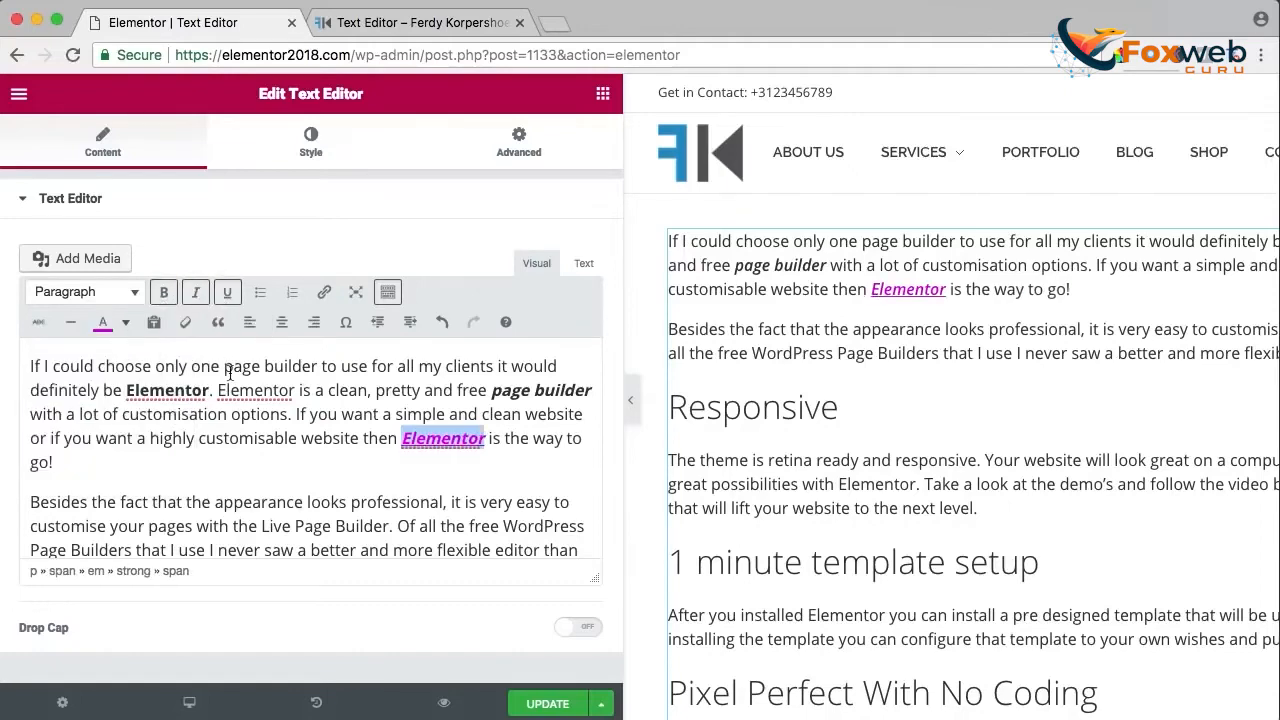
pyautogui.click(217, 322)
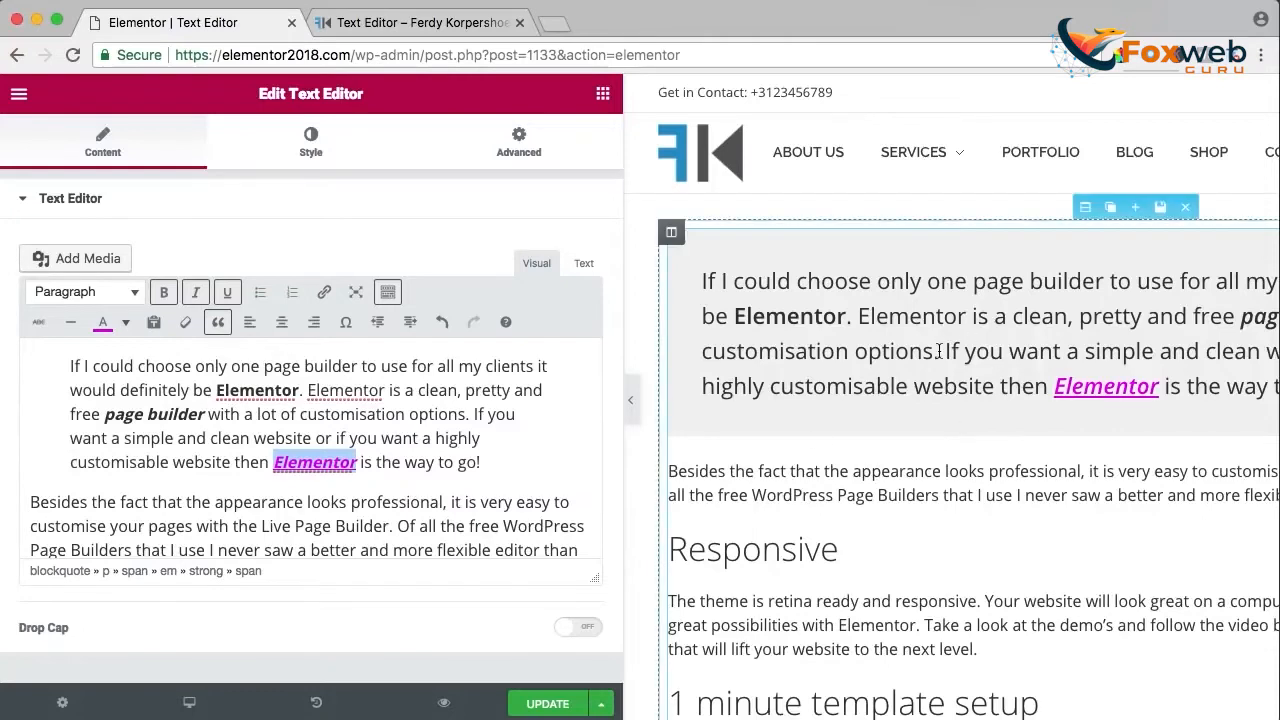
# Color the "Responsive" heading green and make it bold.
pyautogui.scroll(-1, 939, 350)
pyautogui.scroll(-3, 179, 502)
pyautogui.moveTo(178, 502); pyautogui.dragTo(22, 500)
pyautogui.click(126, 322)
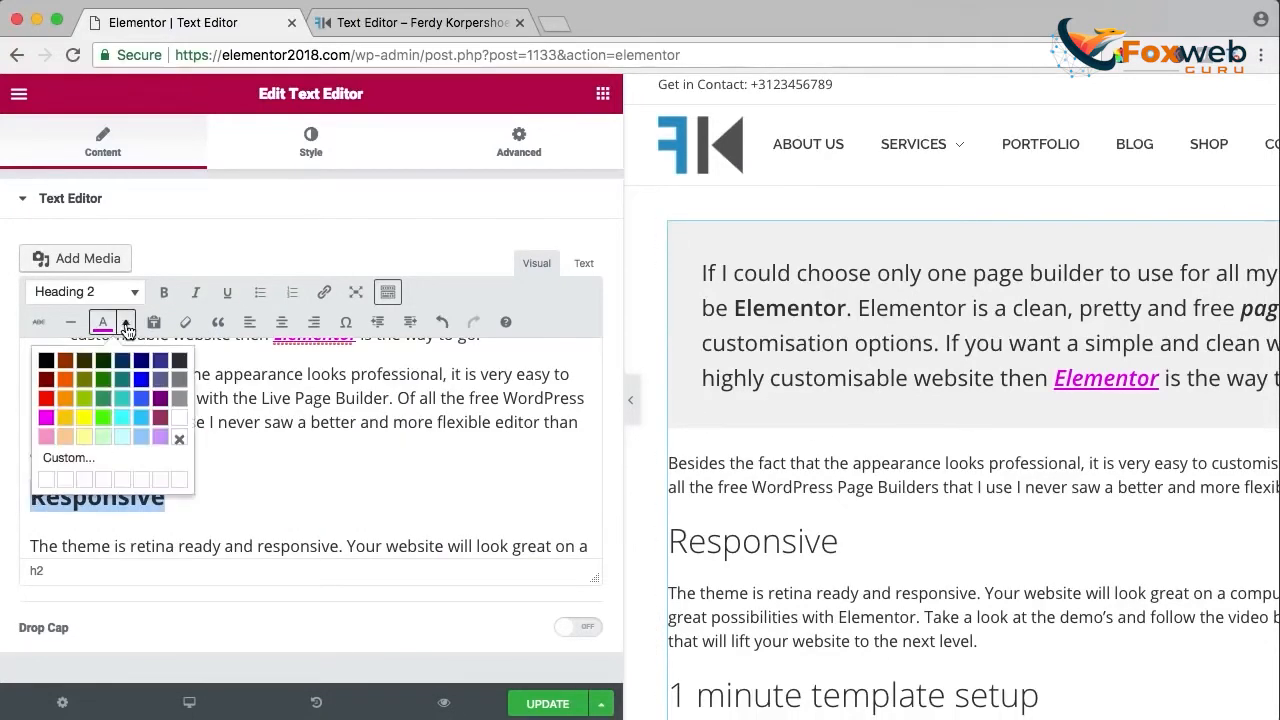
pyautogui.click(98, 397)
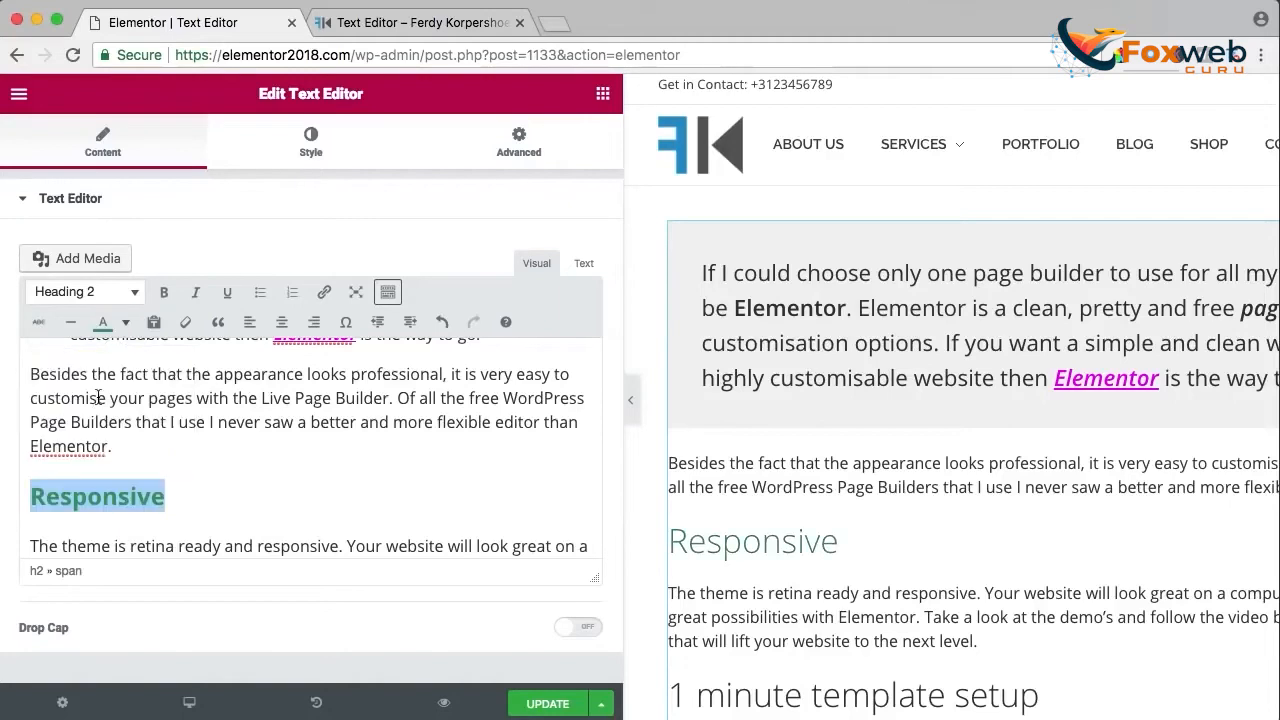
pyautogui.click(164, 291)
pyautogui.click(342, 460)
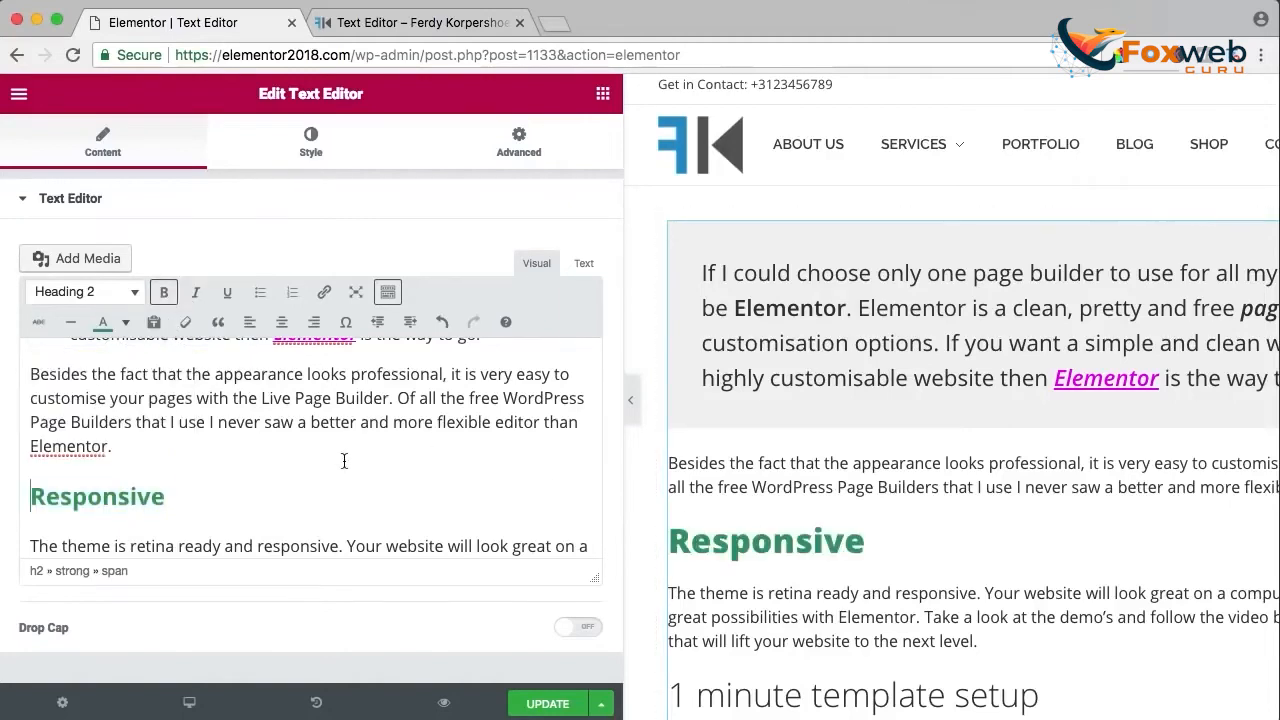
pyautogui.scroll(3, 456, 413)
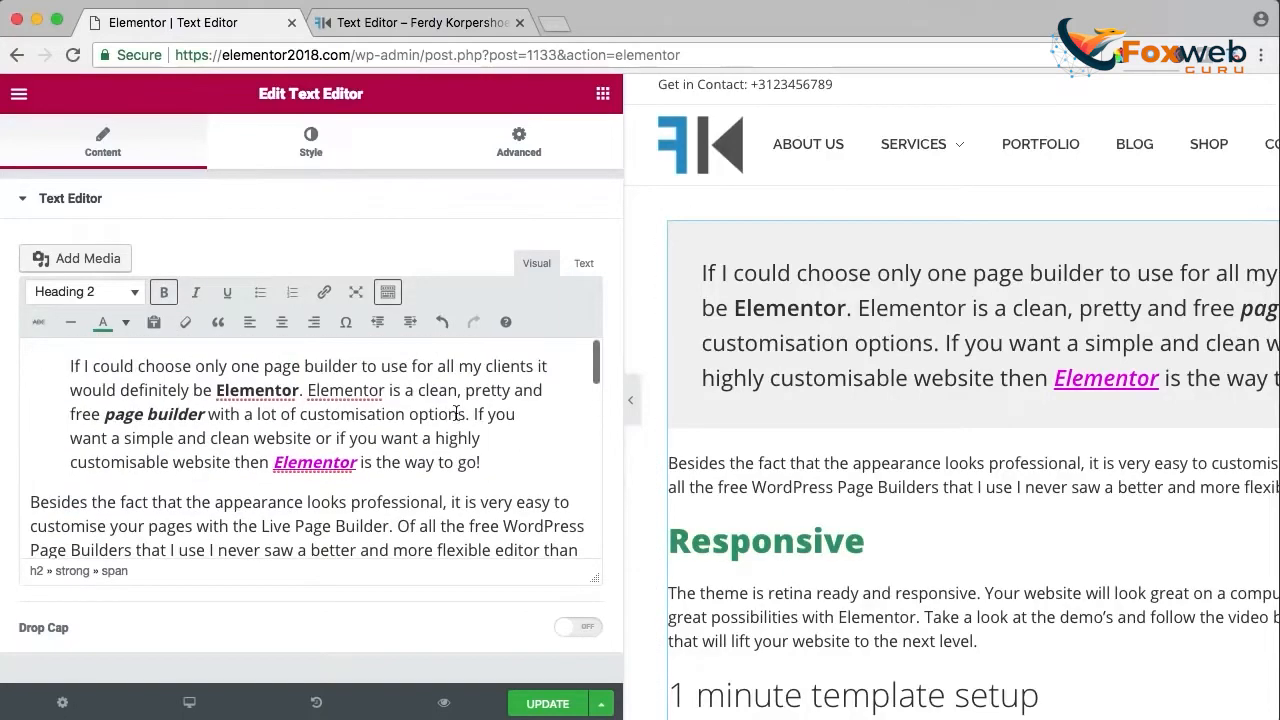
# Compare the opening blockquote in the visual view with its HTML source, highlighting the blockquote tag, and return to the visual view.
pyautogui.click(584, 266)
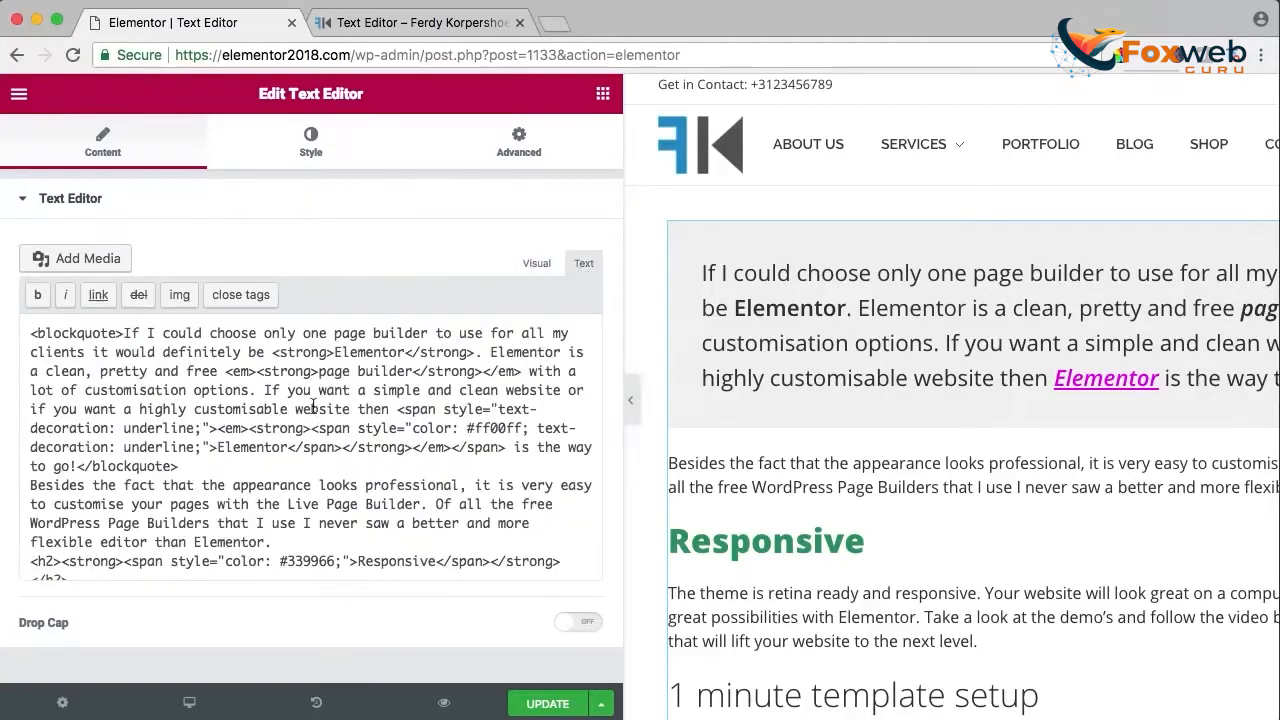
pyautogui.click(537, 263)
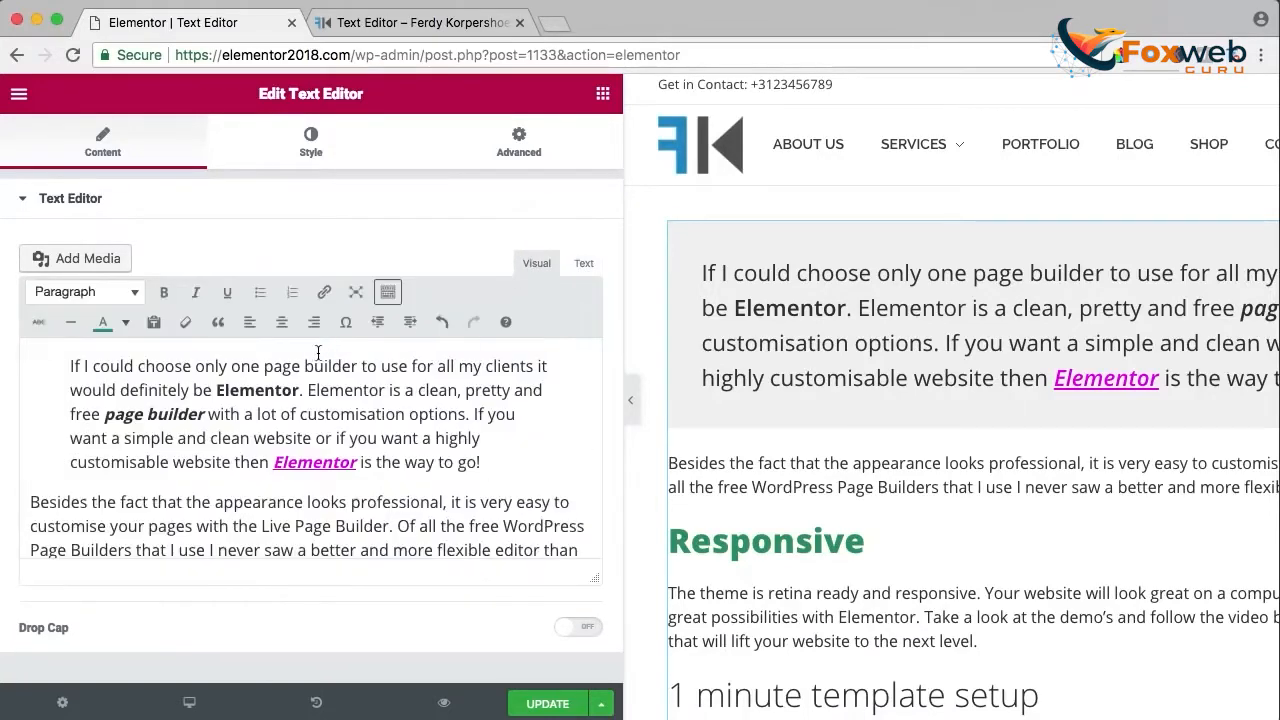
pyautogui.click(73, 367)
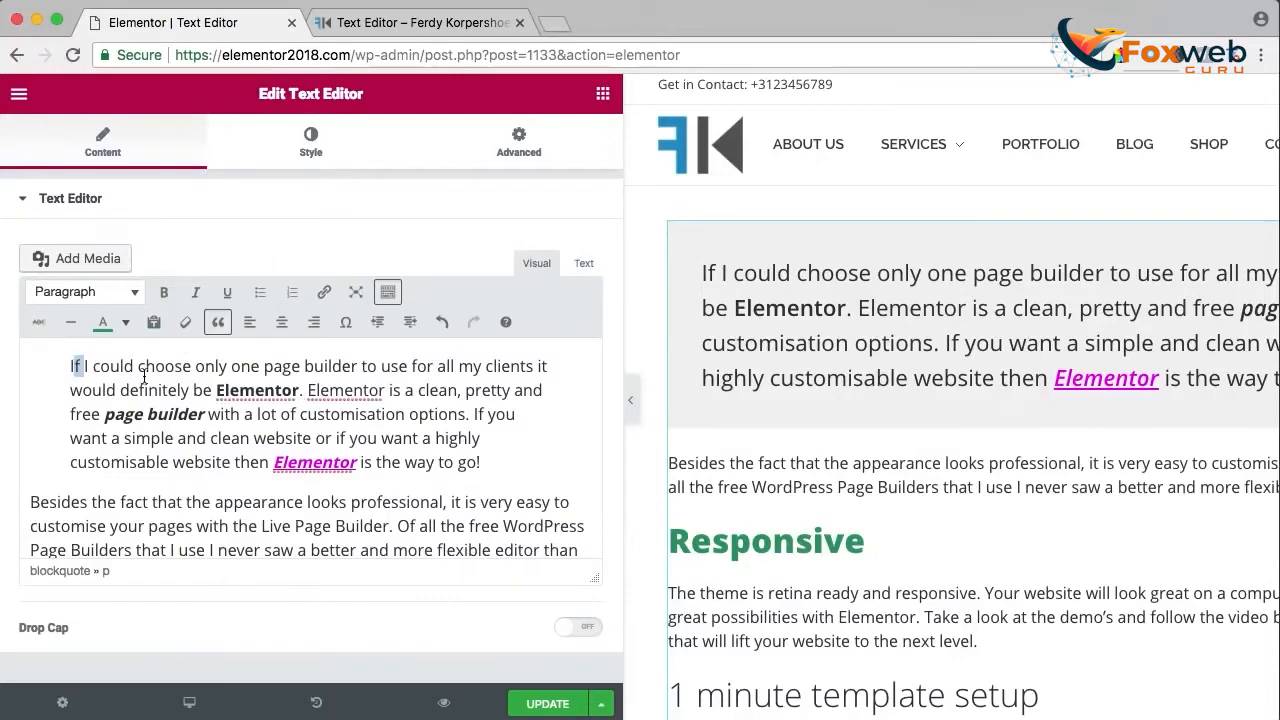
pyautogui.click(584, 265)
pyautogui.moveTo(34, 334); pyautogui.dragTo(119, 336)
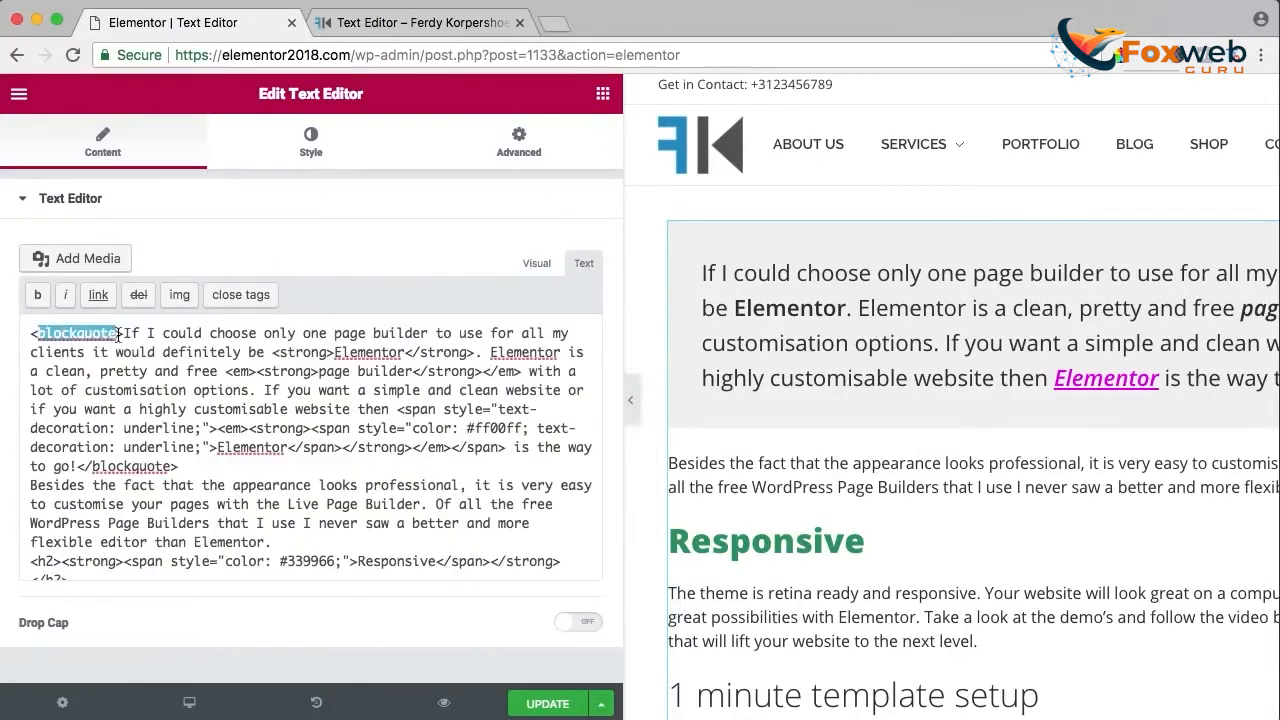
pyautogui.click(141, 347)
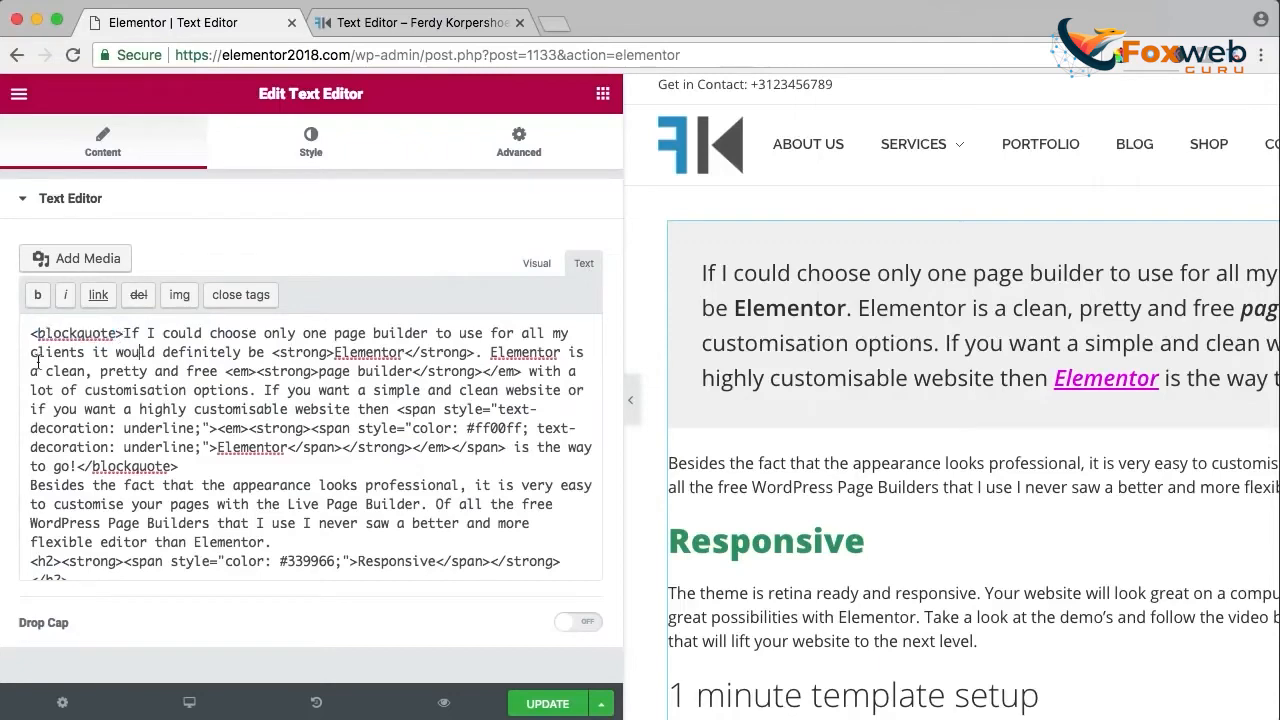
pyautogui.click(537, 265)
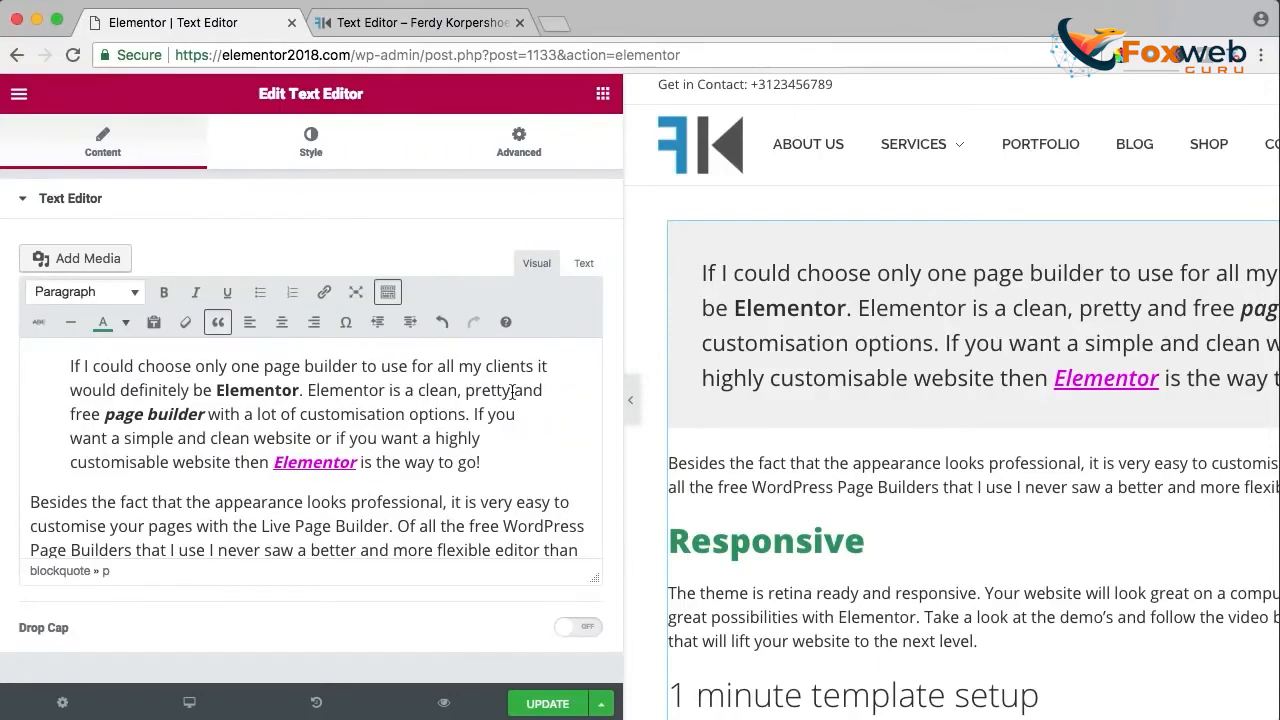
# Right-align the whole paragraph under the "Responsive" heading.
pyautogui.scroll(-5, 383, 410)
pyautogui.scroll(2, 383, 410)
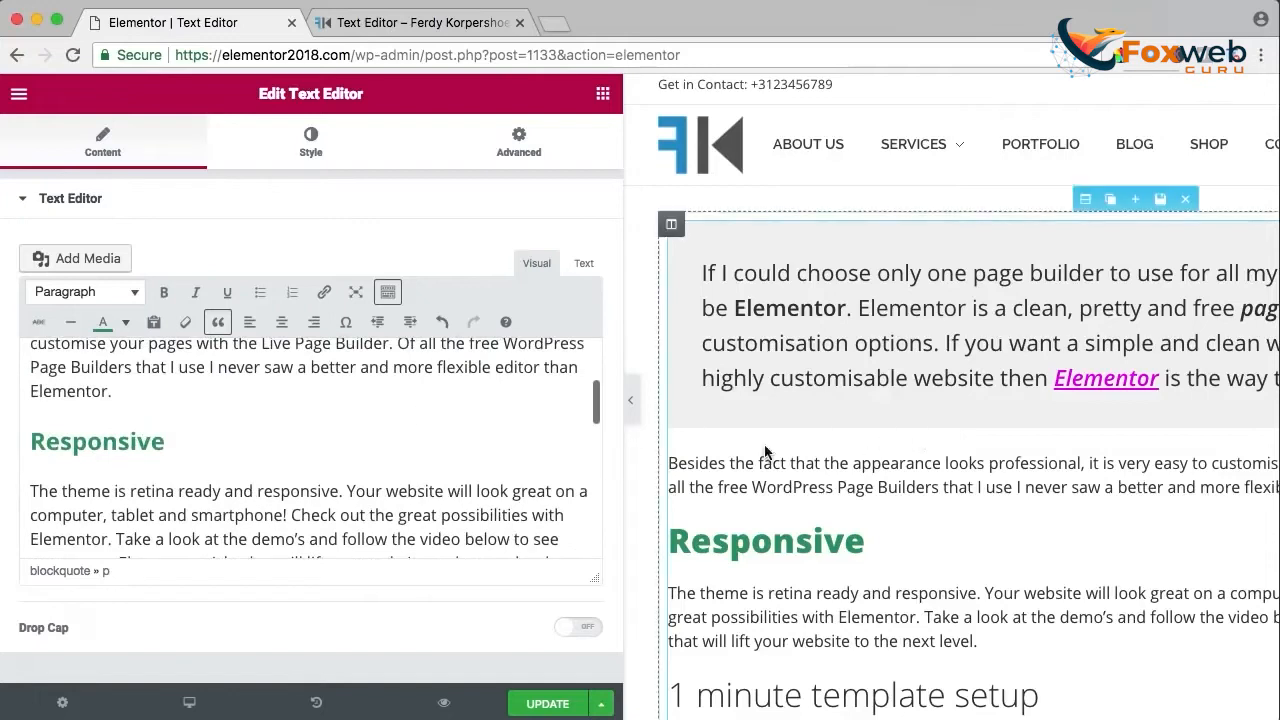
pyautogui.scroll(-2, 436, 458)
pyautogui.scroll(1, 316, 480)
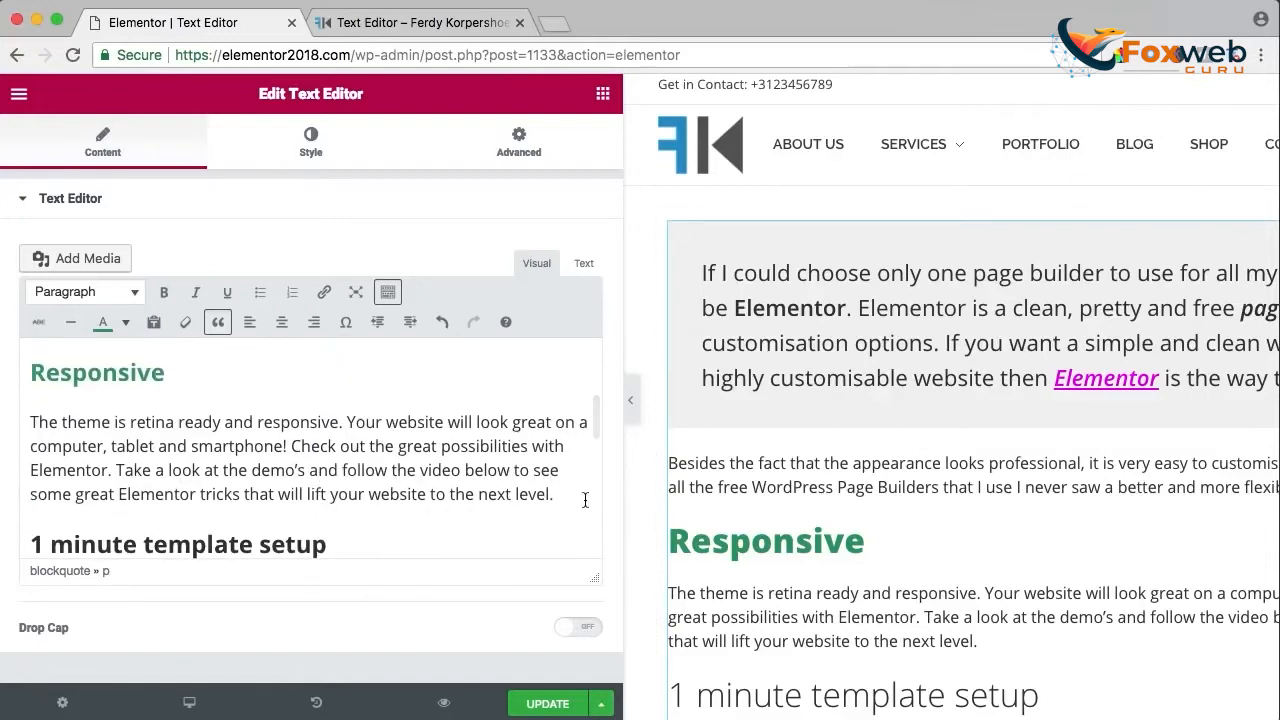
pyautogui.moveTo(555, 494); pyautogui.dragTo(214, 455)
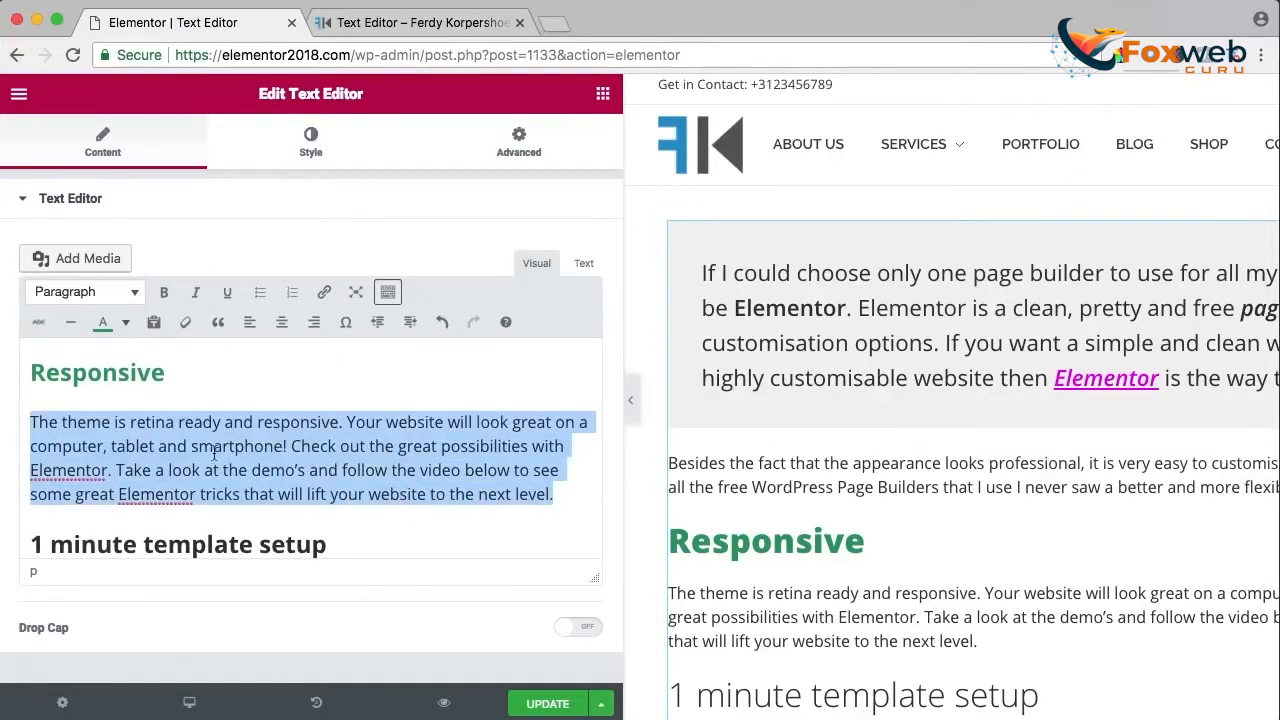
pyautogui.click(314, 322)
pyautogui.click(451, 478)
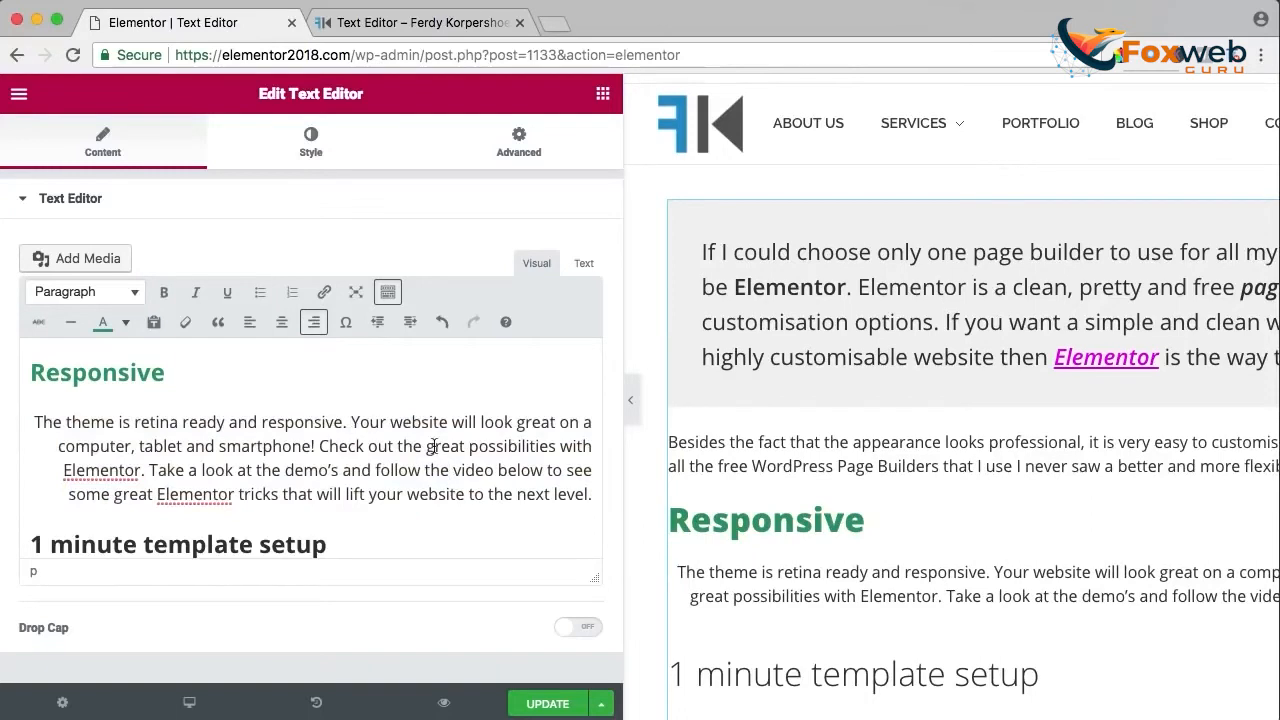
# Break the "Responsive" paragraph into short lines after "responsive.", "computer,", "smartphone!", "Elementor.", "video" and "tricks", and check them on the page.
pyautogui.click(351, 422)
pyautogui.press('BackSpace')
pyautogui.press('Return')
pyautogui.click(400, 450)
pyautogui.press('BackSpace')
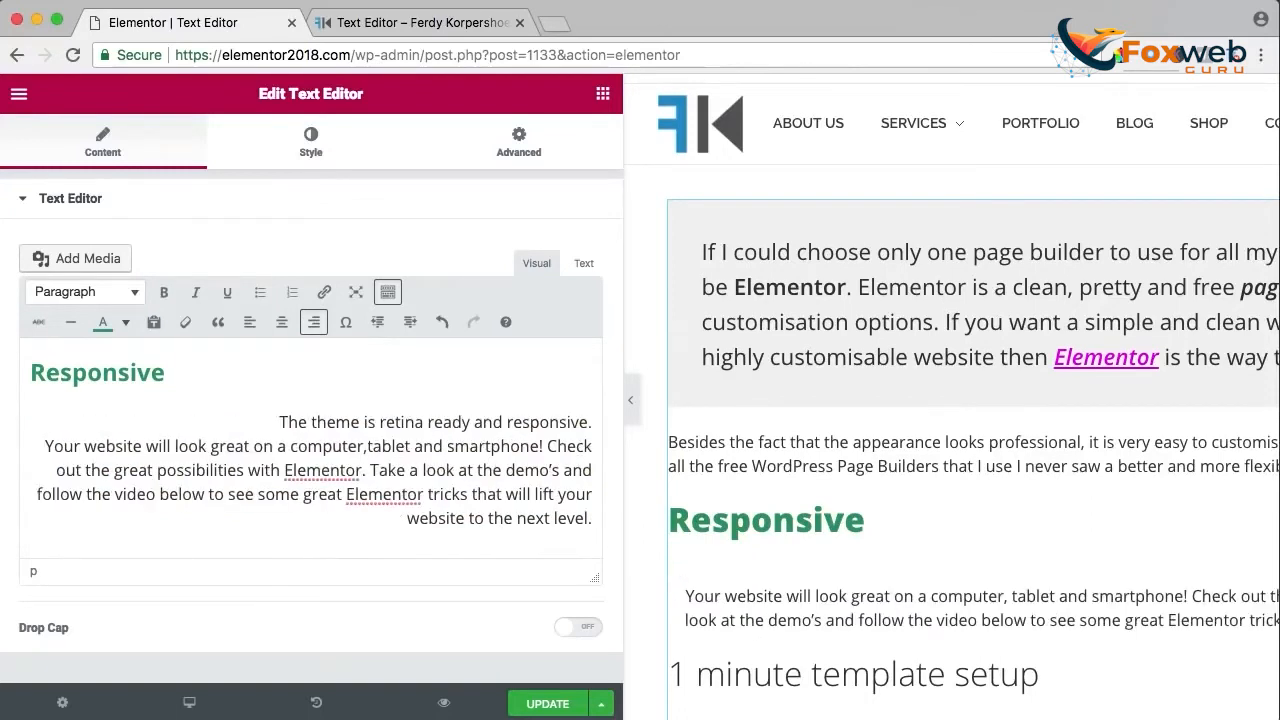
pyautogui.press('Return')
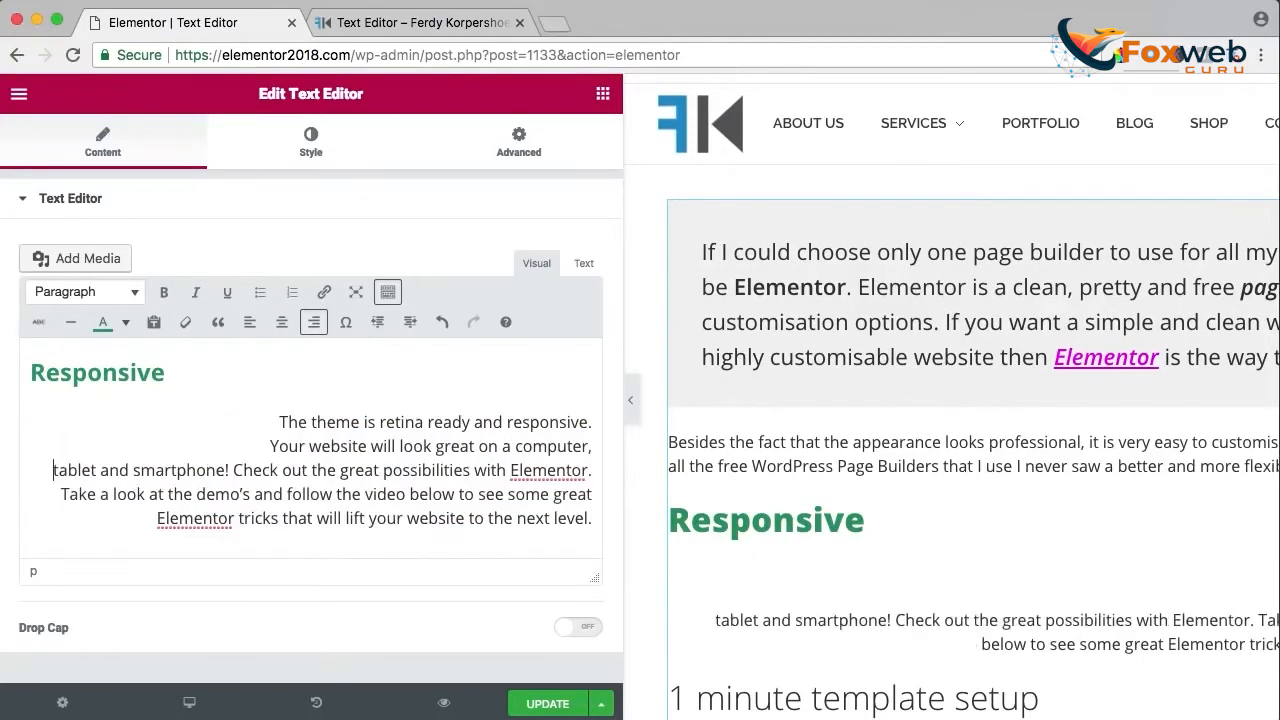
pyautogui.click(236, 470)
pyautogui.press('BackSpace')
pyautogui.press('Return')
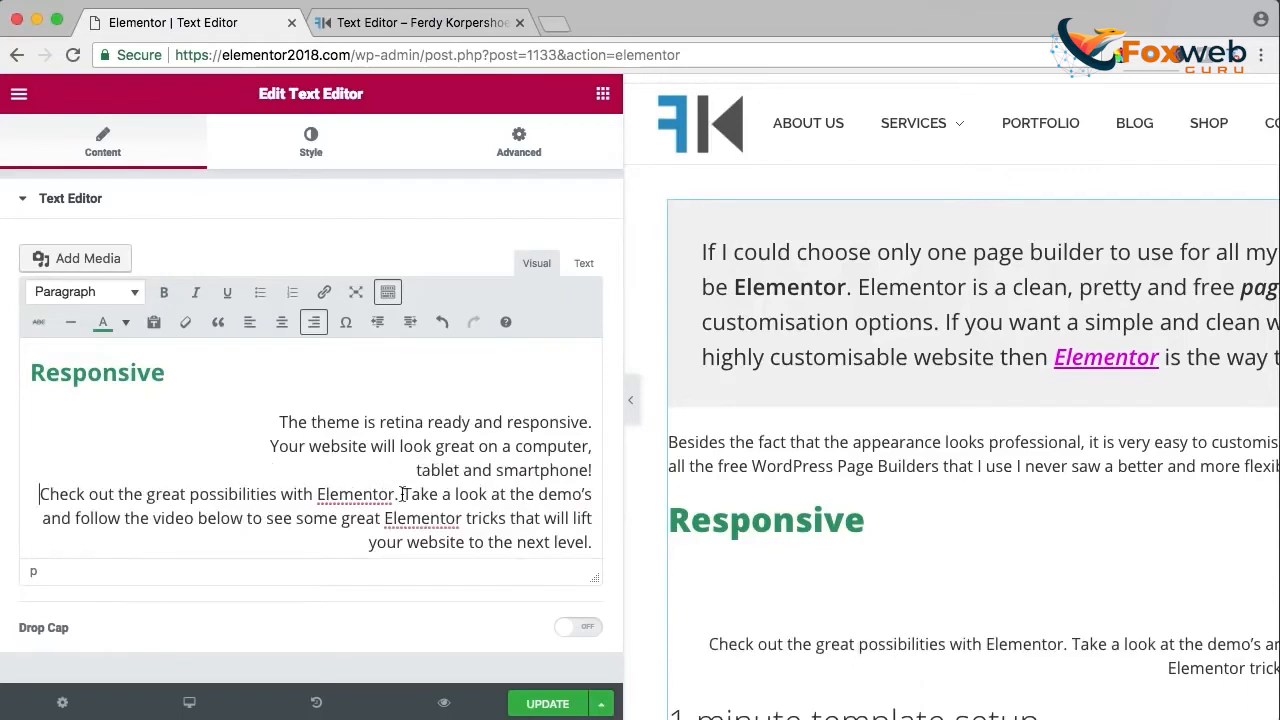
pyautogui.click(403, 494)
pyautogui.press('BackSpace')
pyautogui.press('Return')
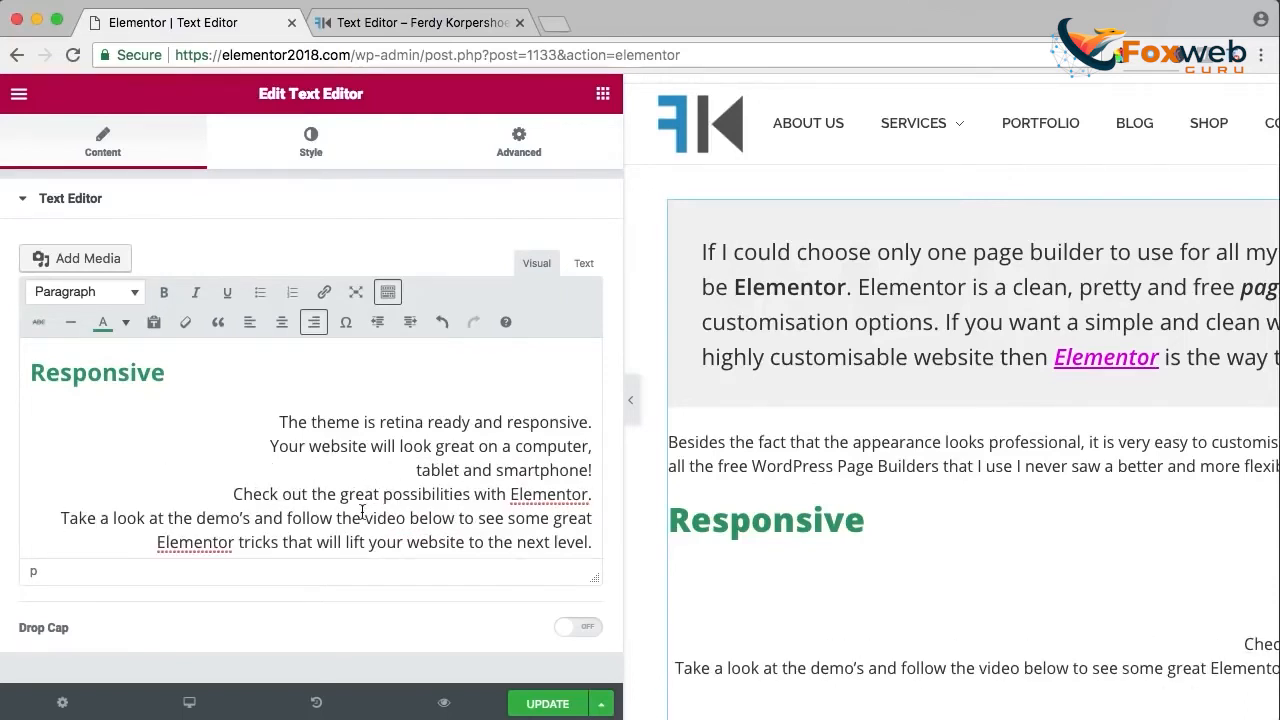
pyautogui.click(410, 518)
pyautogui.press('BackSpace')
pyautogui.press('Return')
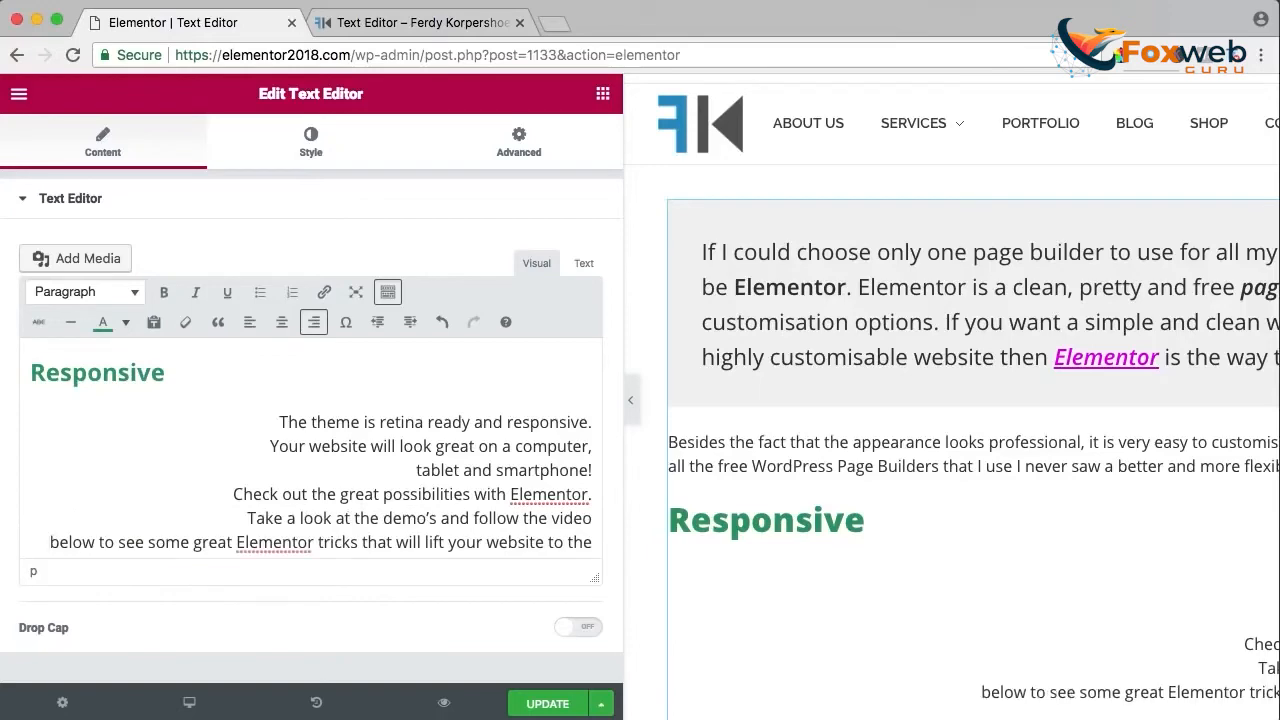
pyautogui.press('BackSpace')
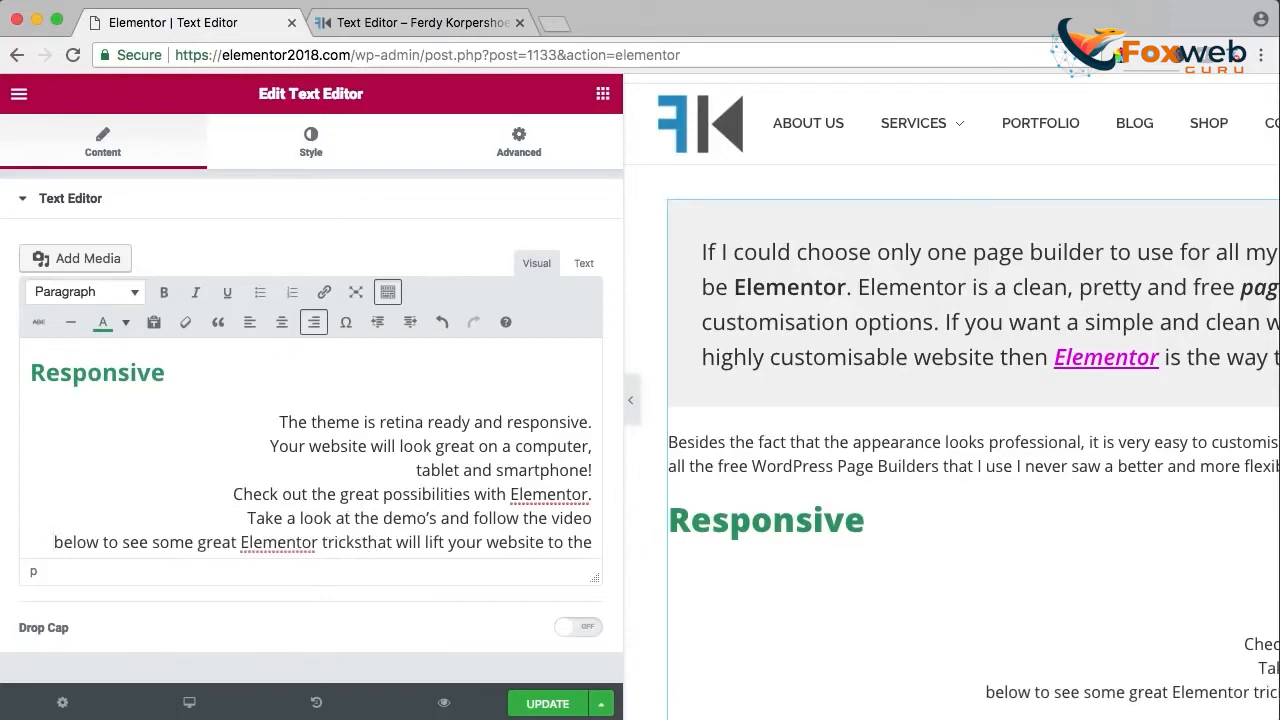
pyautogui.press('Return')
pyautogui.scroll(-3, 1114, 496)
pyautogui.hscroll(5, 1114, 496)
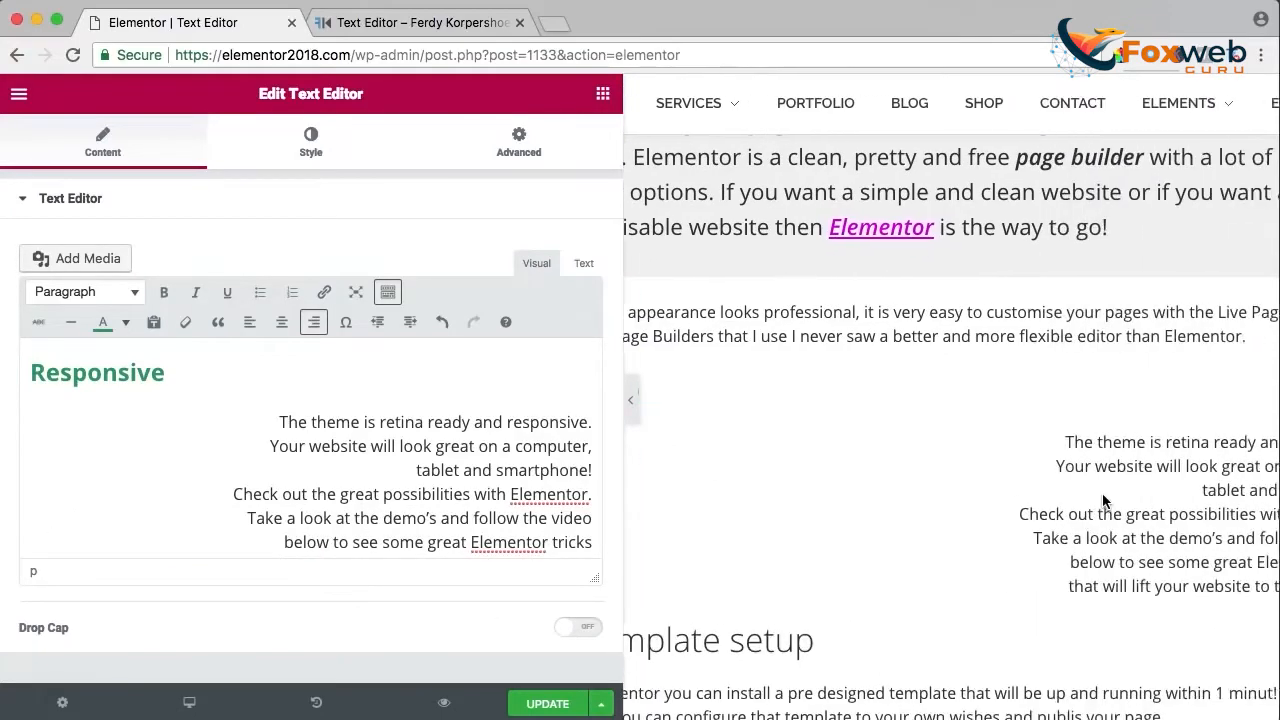
pyautogui.hscroll(-2, 1084, 490)
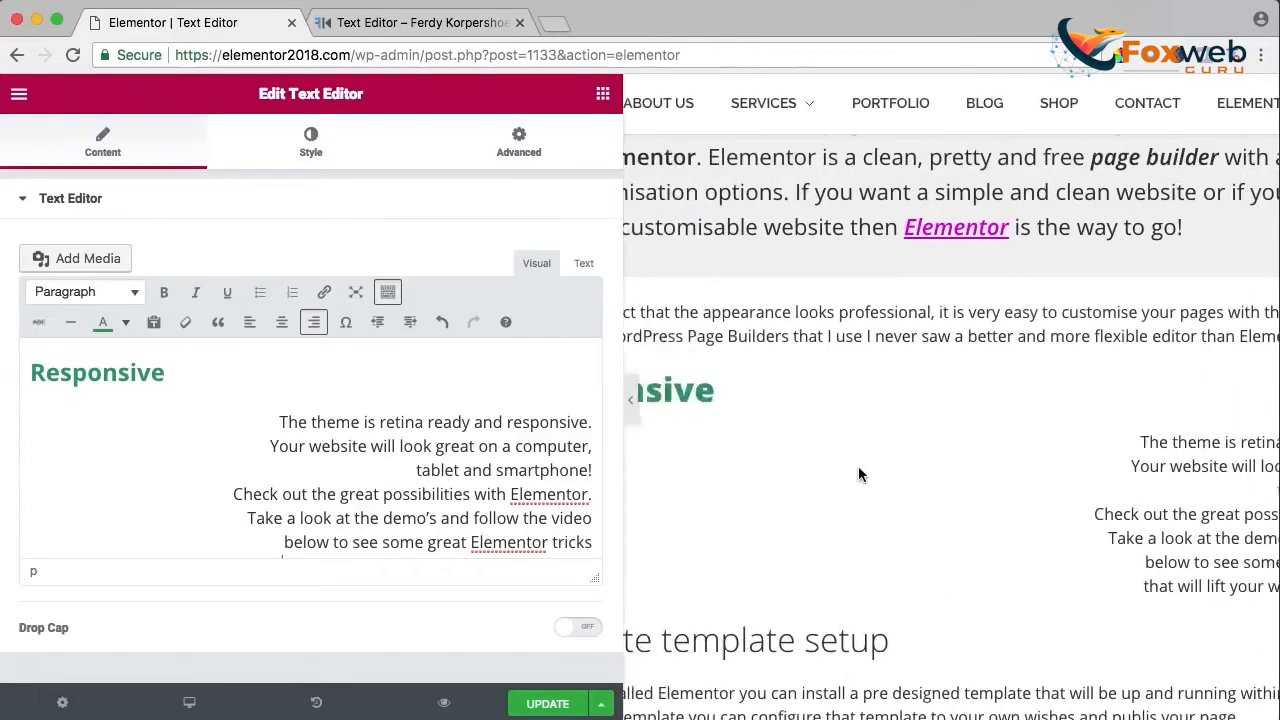
# Try centering the "Responsive" paragraph, return it to left-aligned running text, and check the result in the page preview.
pyautogui.click(247, 322)
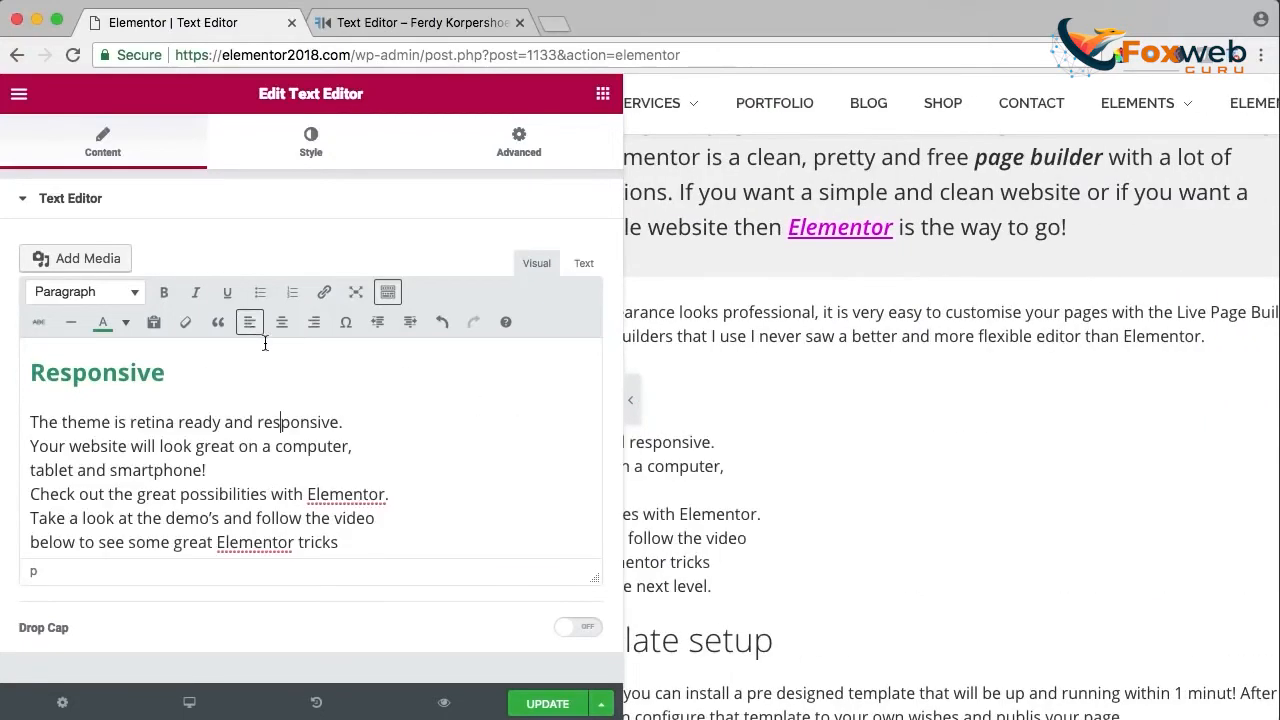
pyautogui.click(282, 322)
pyautogui.hscroll(-2, 881, 457)
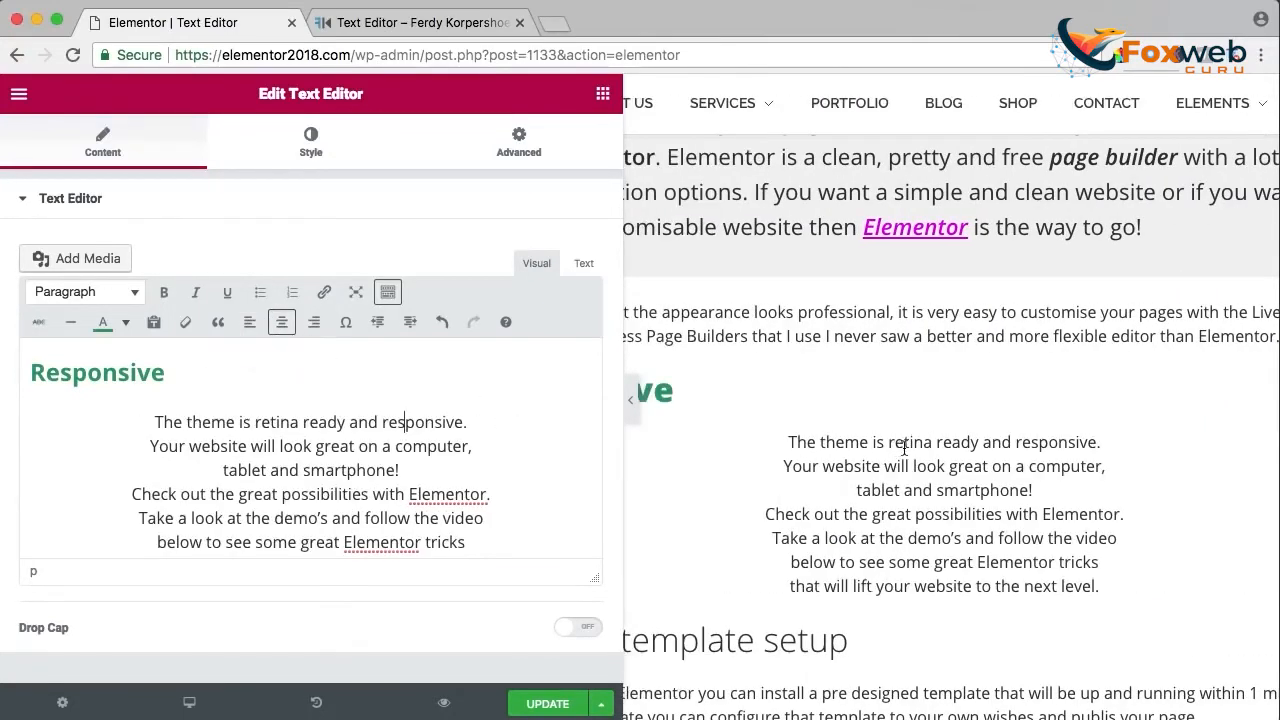
pyautogui.click(247, 322)
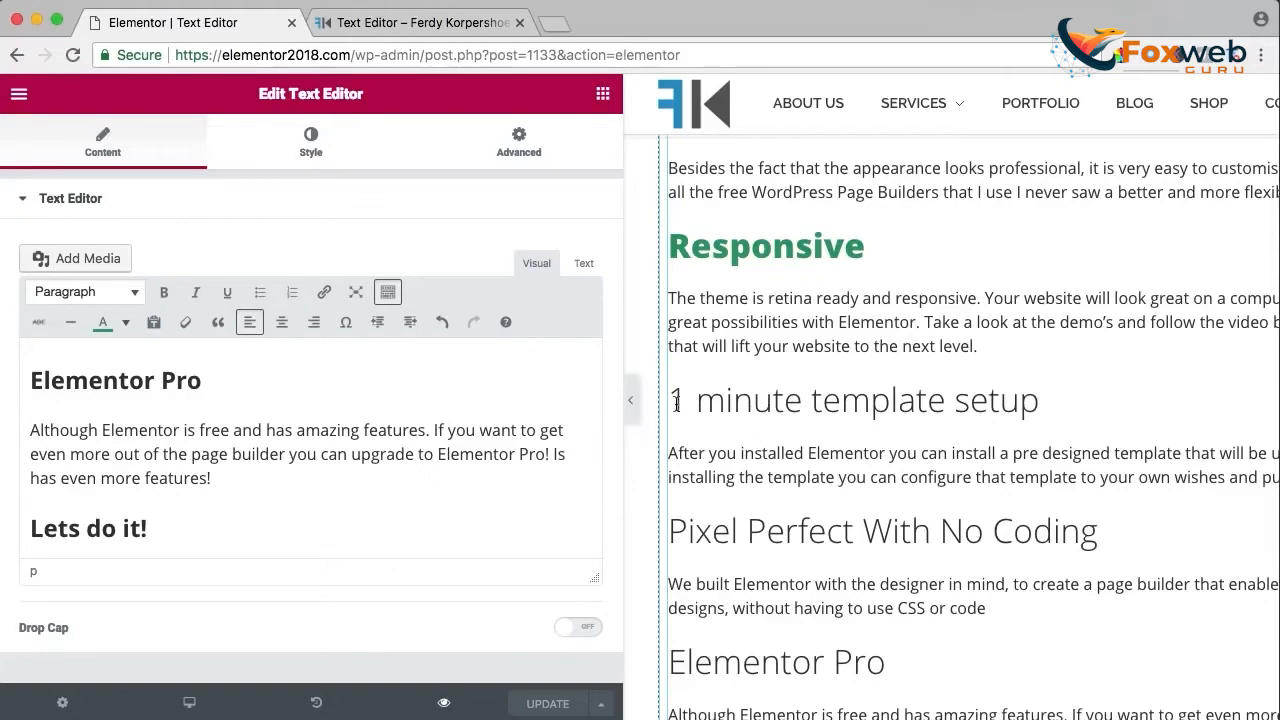
pyautogui.click(450, 22)
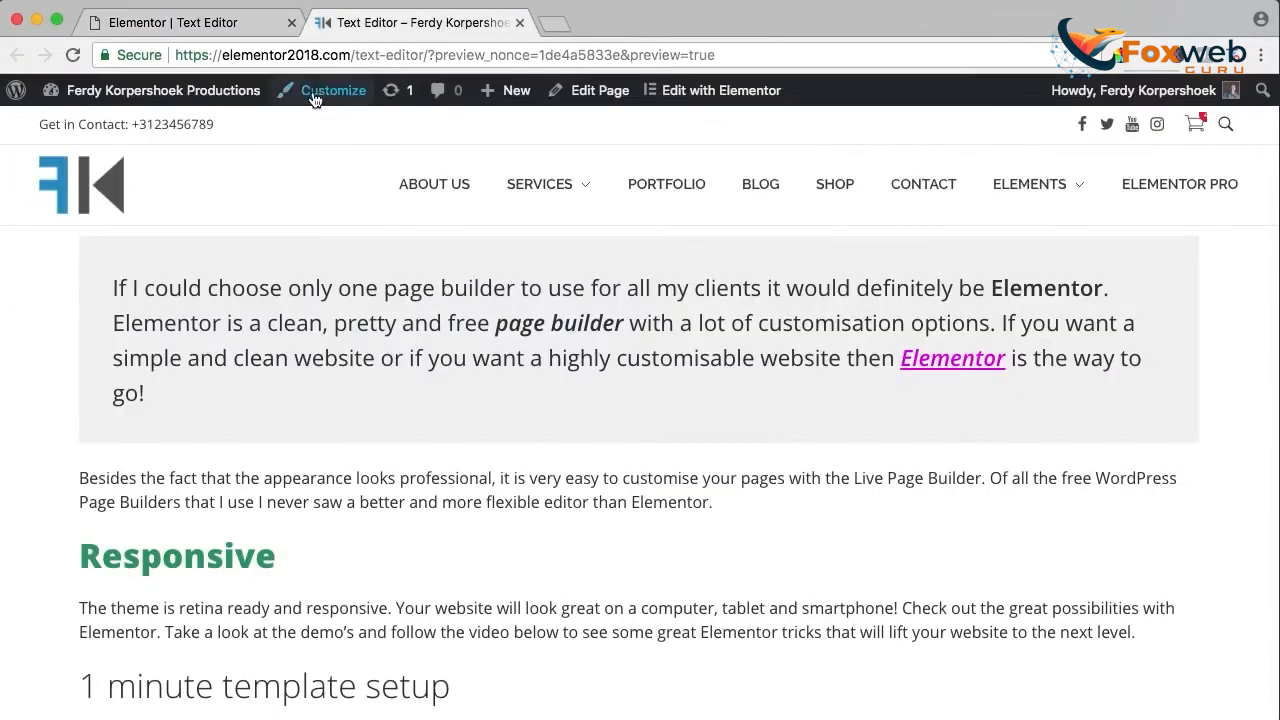
pyautogui.click(222, 21)
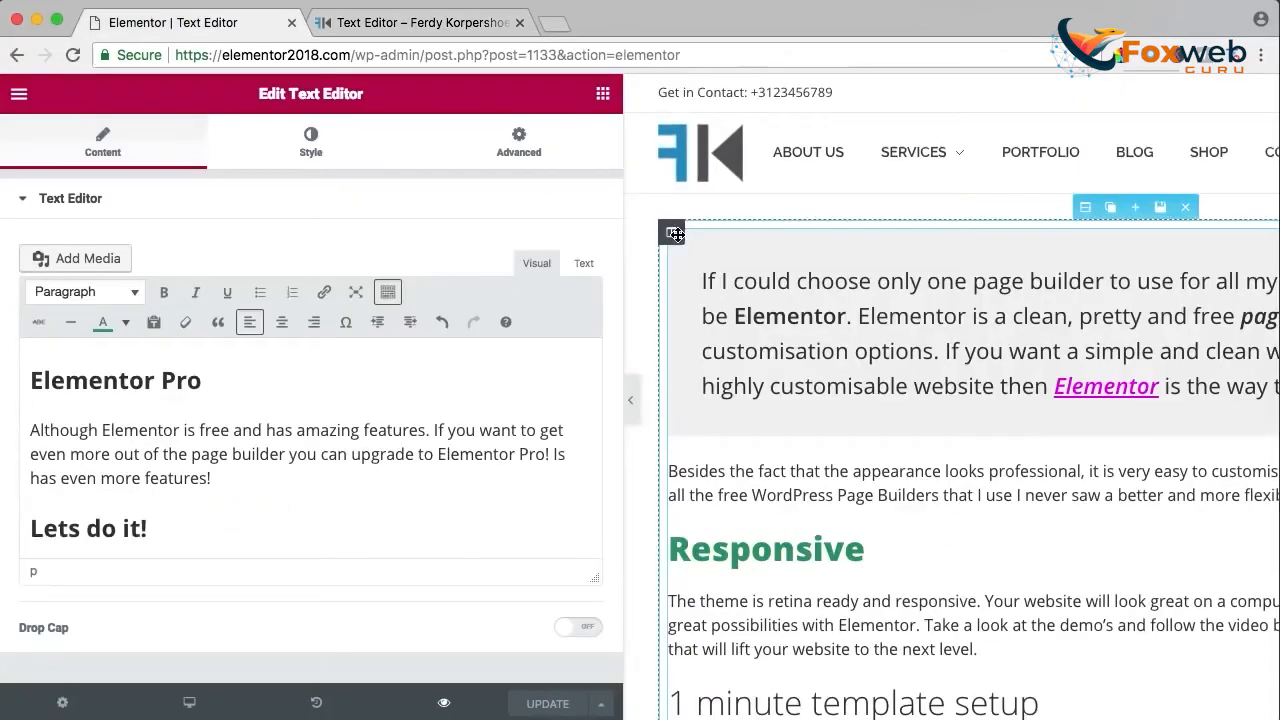
# Duplicate the article's column, delete the text widget from the first column so it is empty, and check the page preview.
pyautogui.click(695, 232)
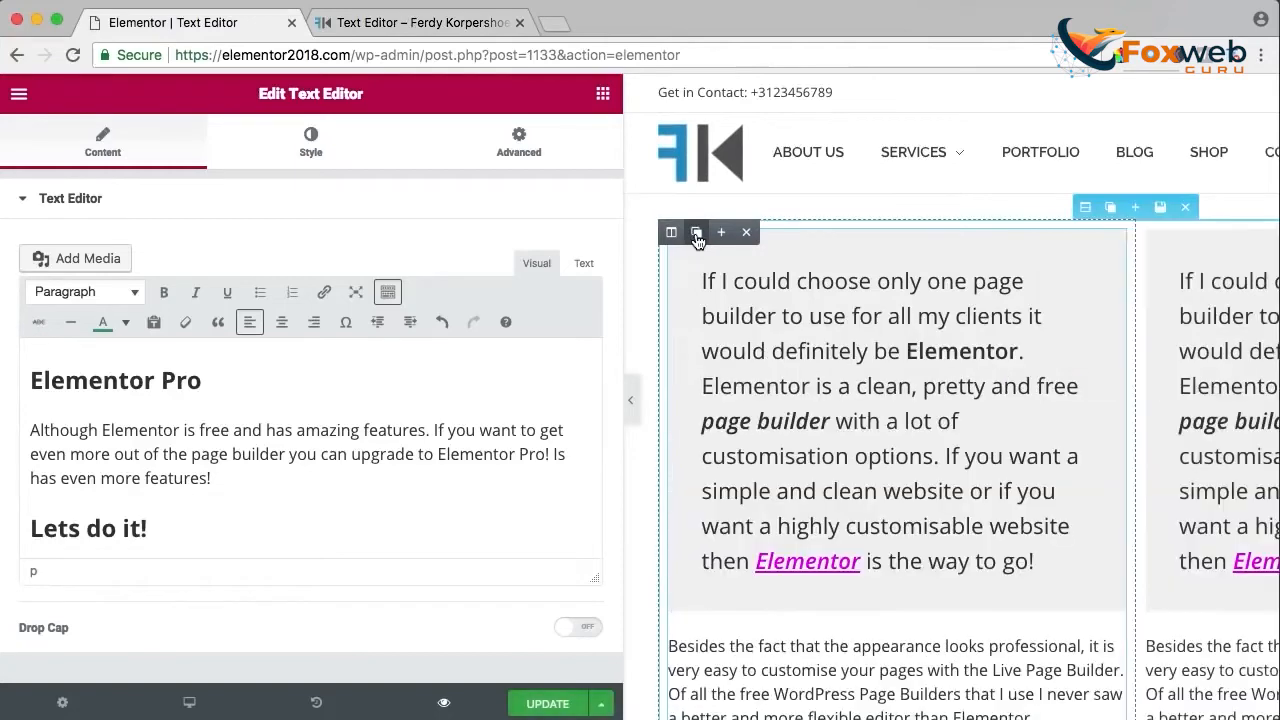
pyautogui.click(1221, 233)
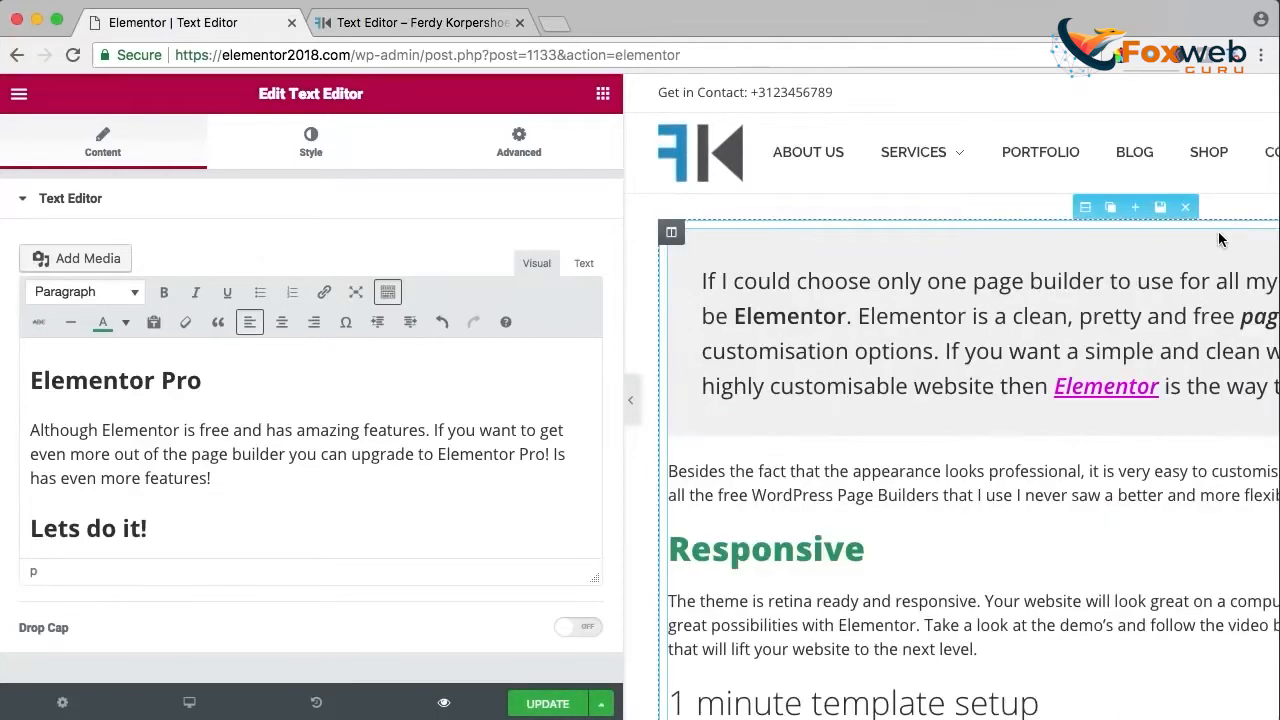
pyautogui.click(696, 232)
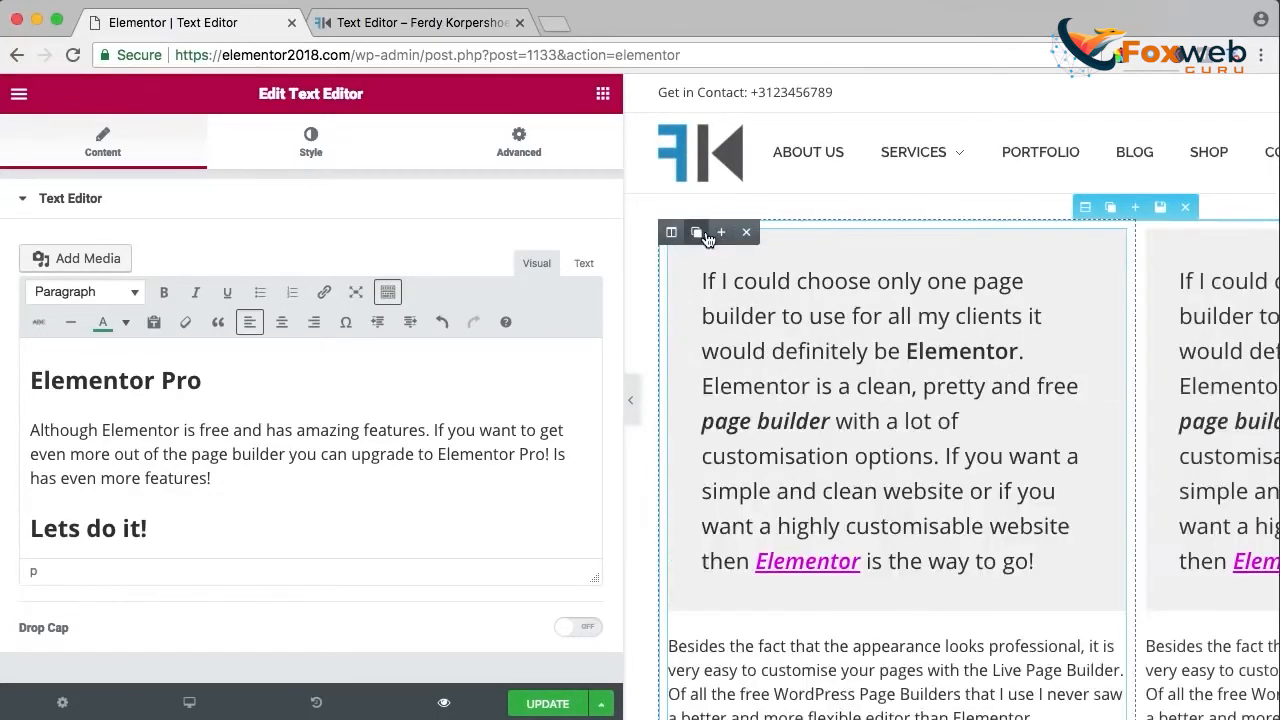
pyautogui.moveTo(1112, 241)
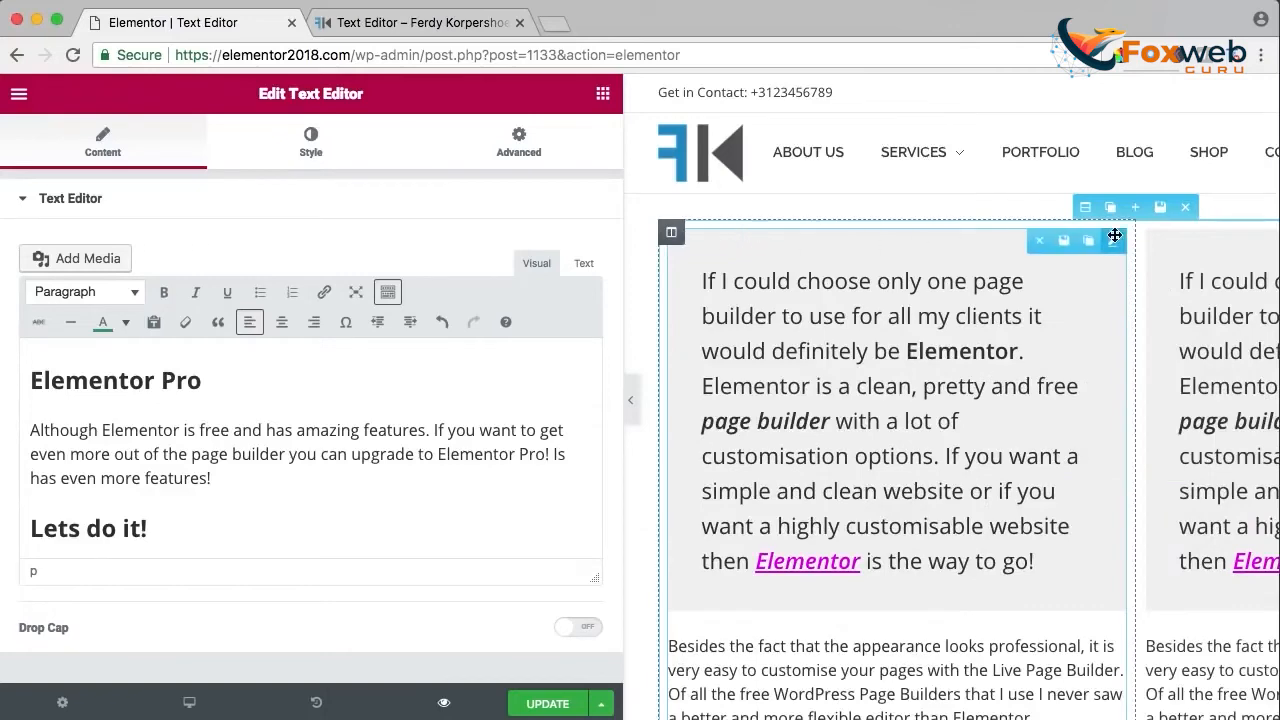
pyautogui.click(1038, 244)
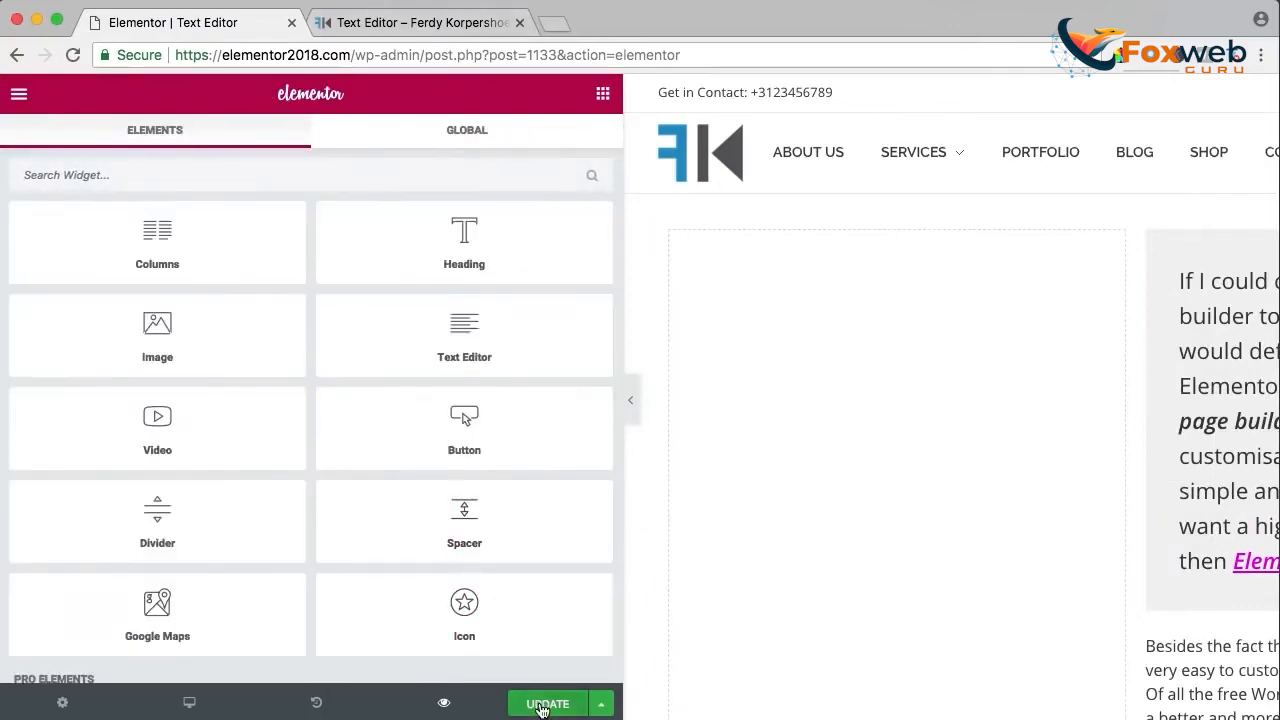
pyautogui.click(410, 22)
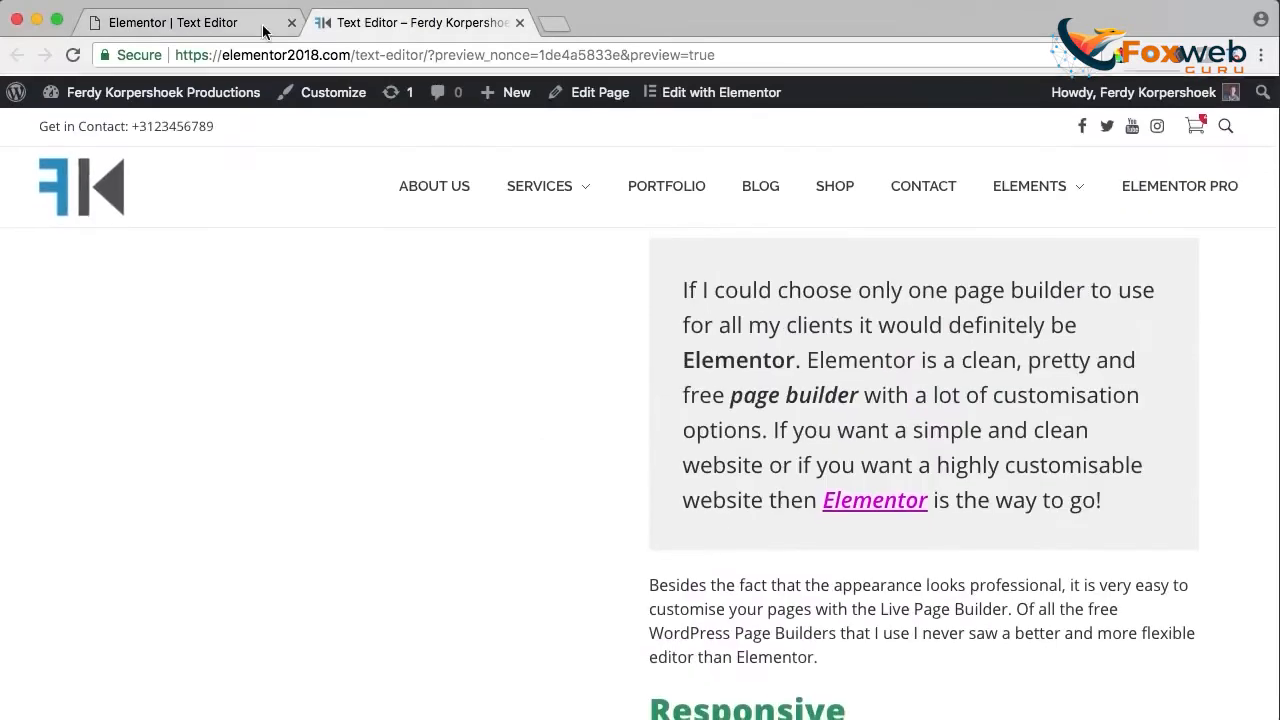
pyautogui.click(264, 28)
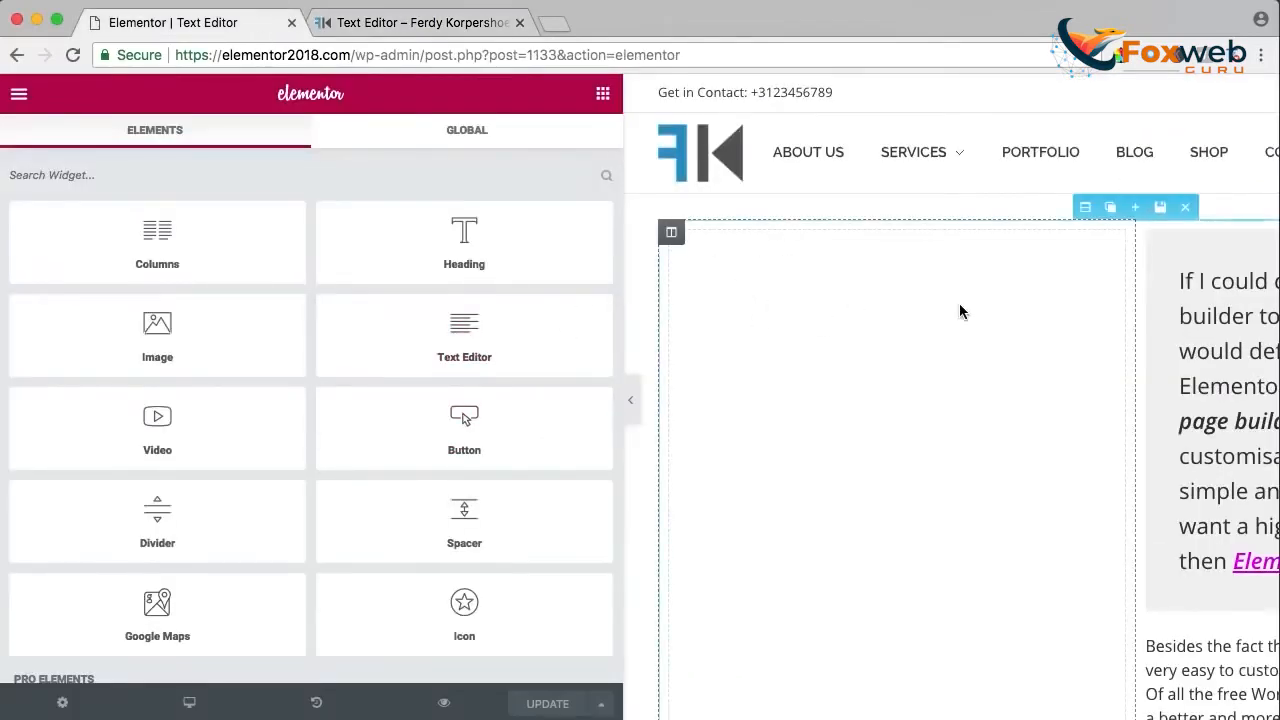
# Narrow the empty first column to about a fifth of the row's width and check the layout in the page preview.
pyautogui.moveTo(1137, 314); pyautogui.dragTo(979, 328)
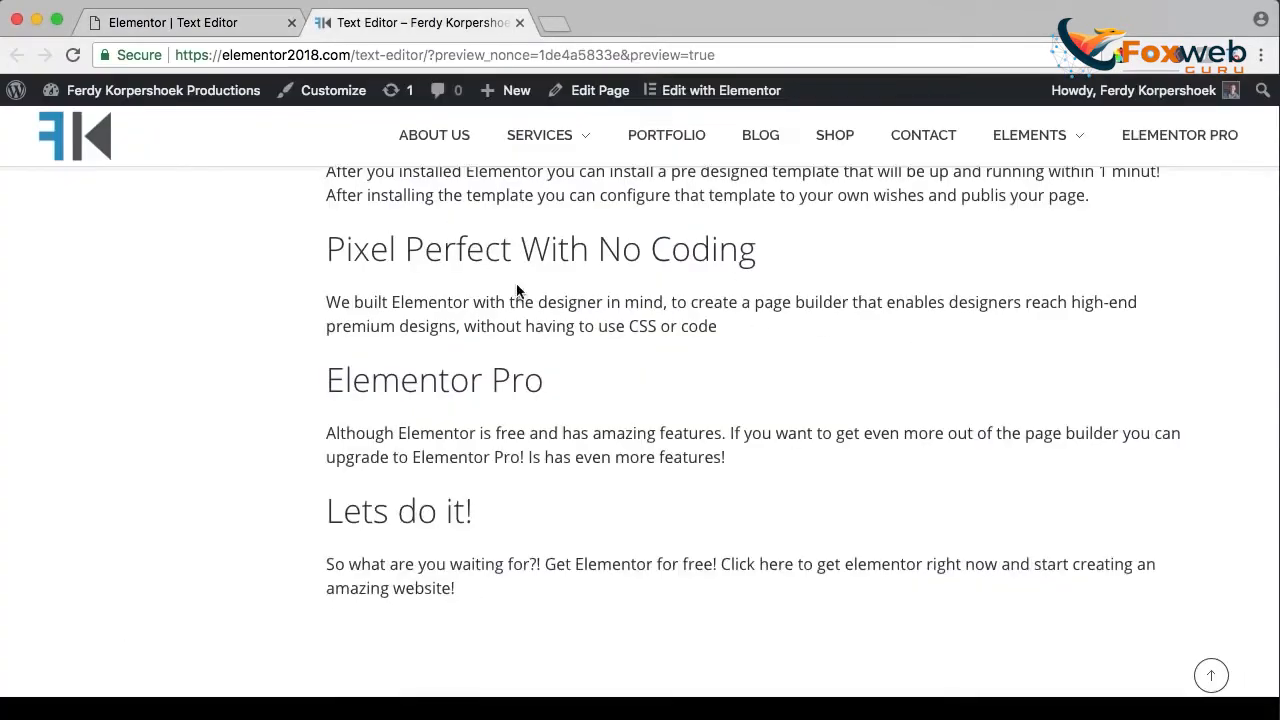
pyautogui.scroll(15, 517, 290)
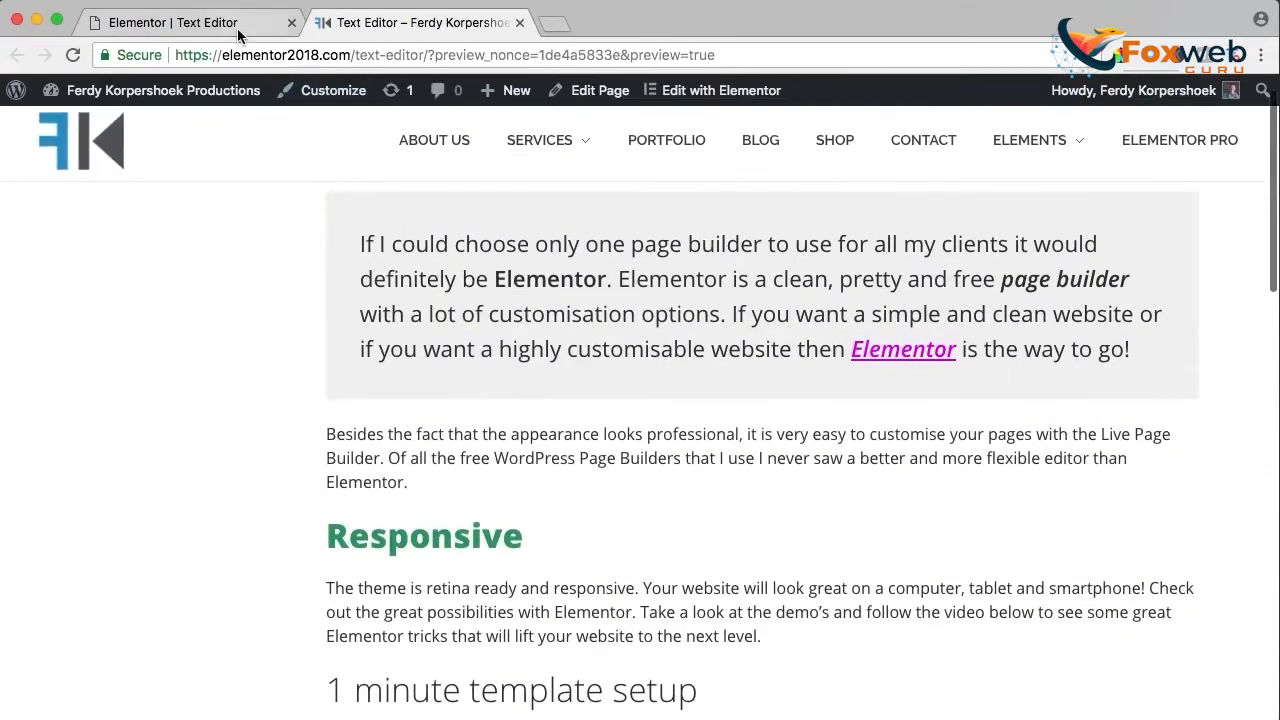
pyautogui.click(238, 30)
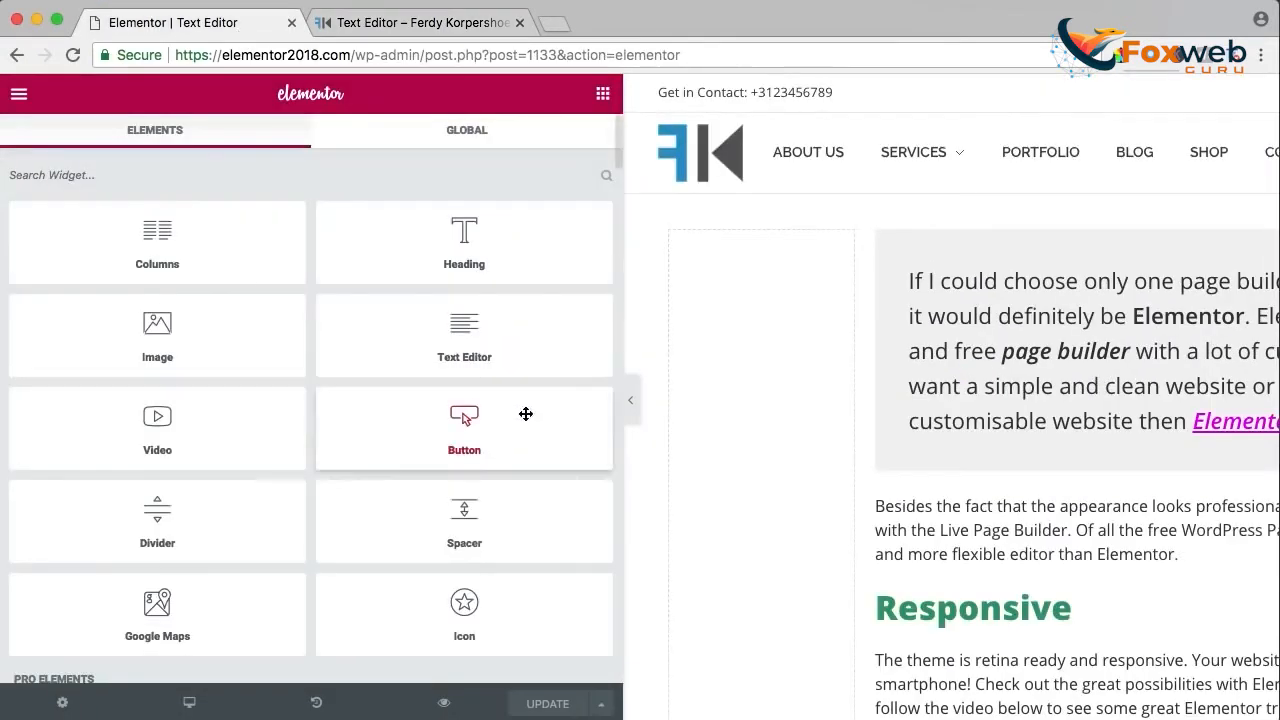
# Start a link on the word "demo's" in the article's "Responsive" paragraph and enter demos.elementor.com as its address.
pyautogui.click(955, 316)
pyautogui.scroll(-5, 302, 452)
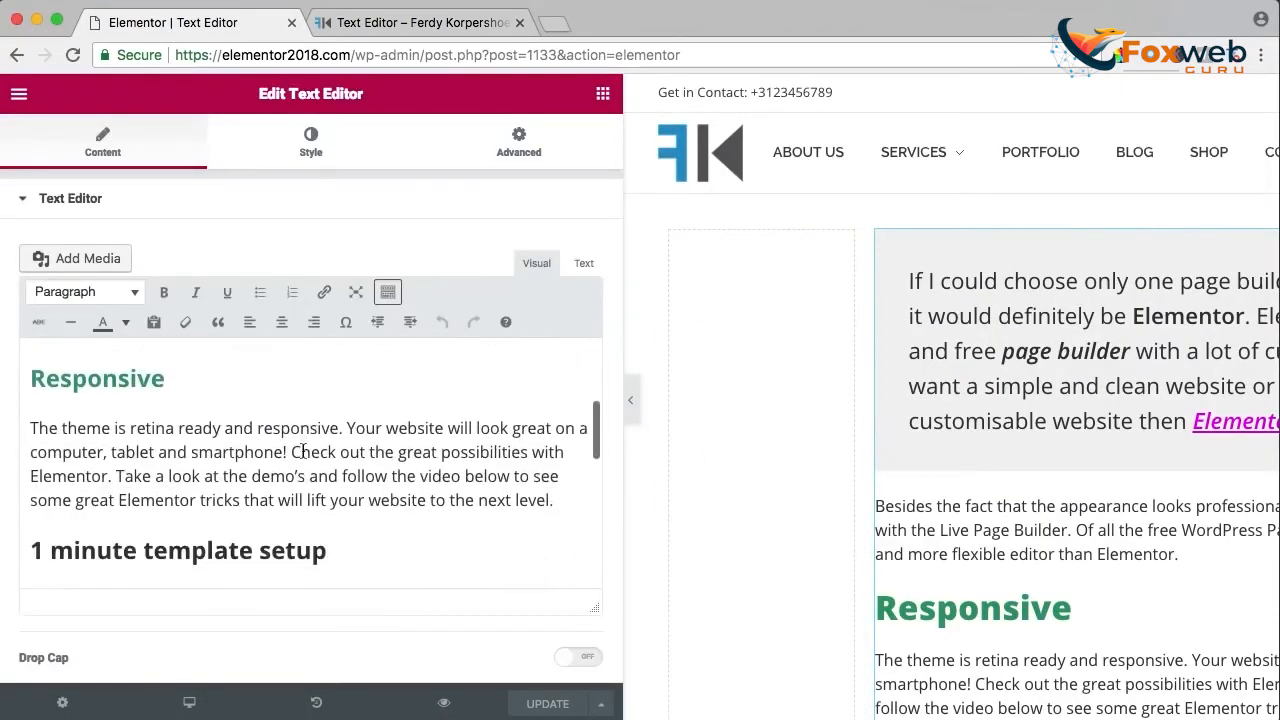
pyautogui.doubleClick(278, 459)
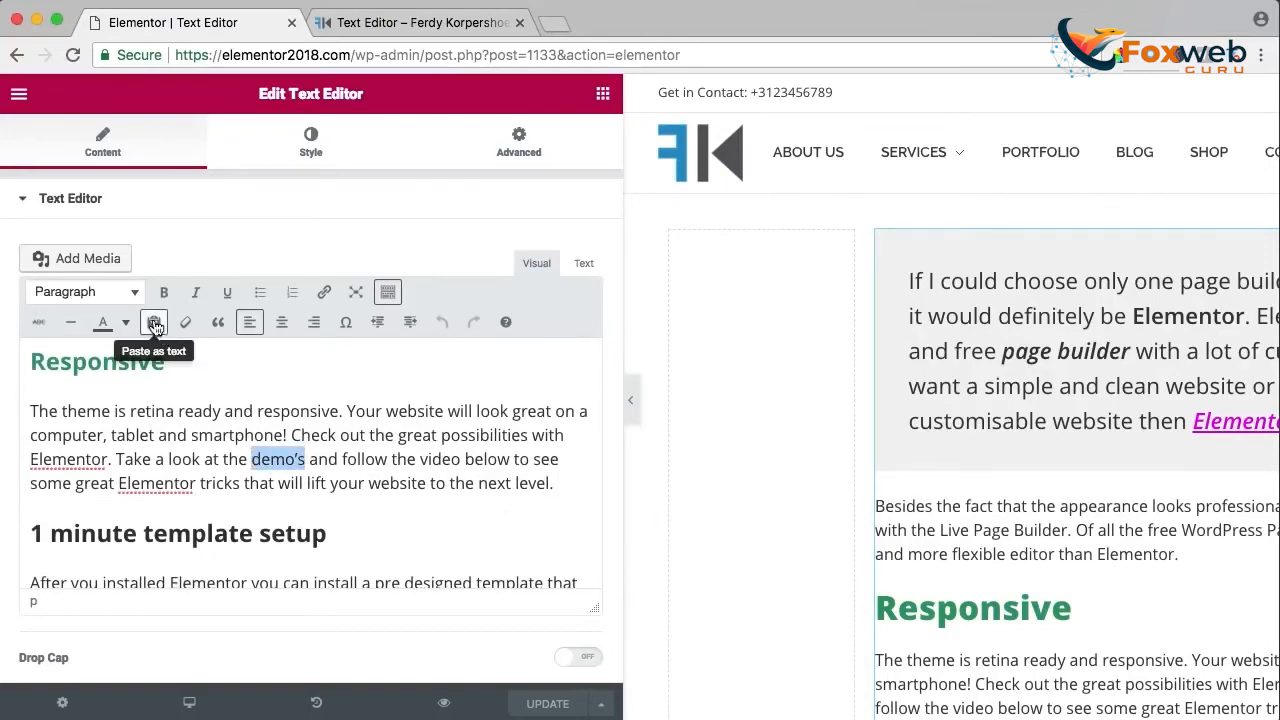
pyautogui.click(325, 293)
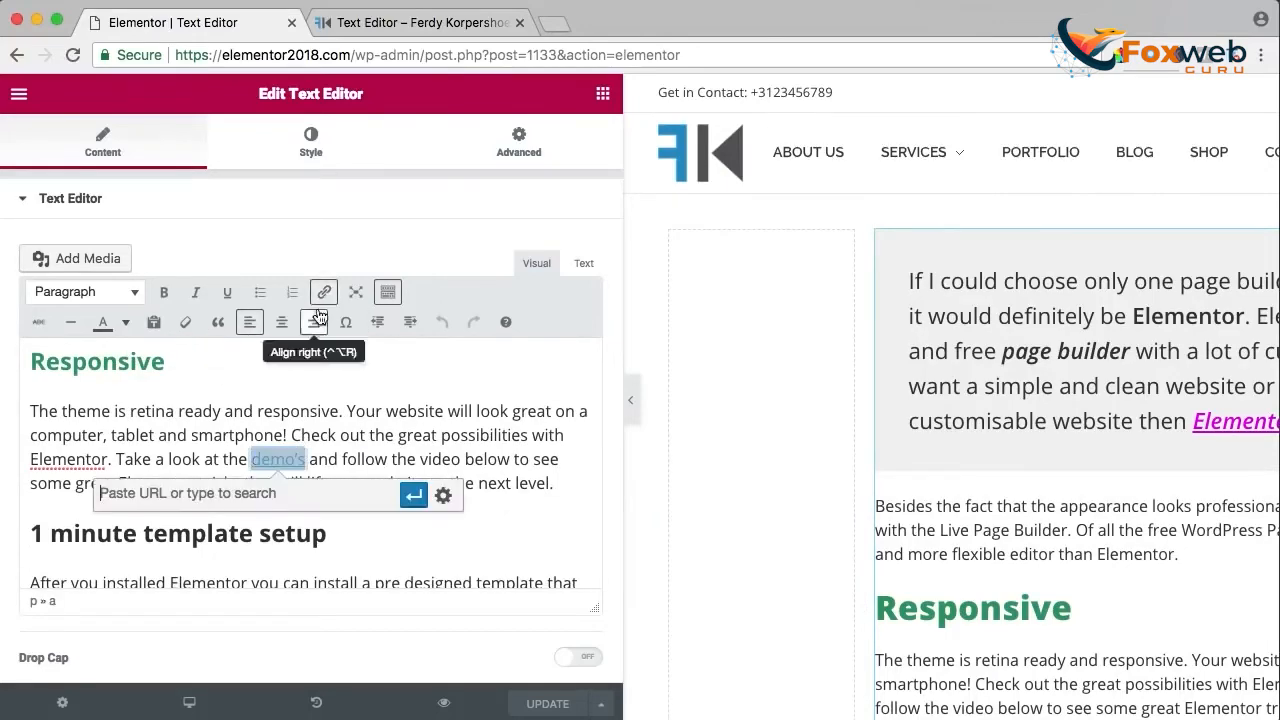
pyautogui.write('demos.eleemn')
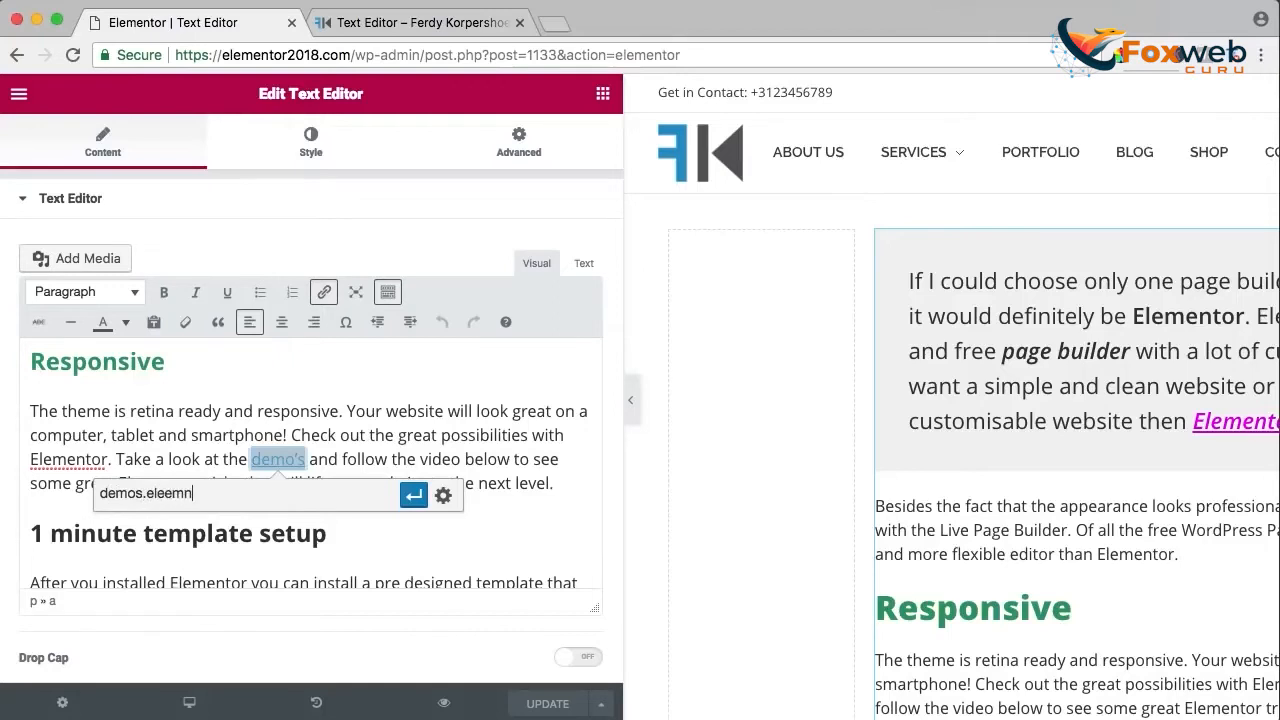
pyautogui.write('t')
pyautogui.press('BackSpace')
pyautogui.press('BackSpace')
pyautogui.press('BackSpace')
pyautogui.press('BackSpace')
pyautogui.write('mentor.com')
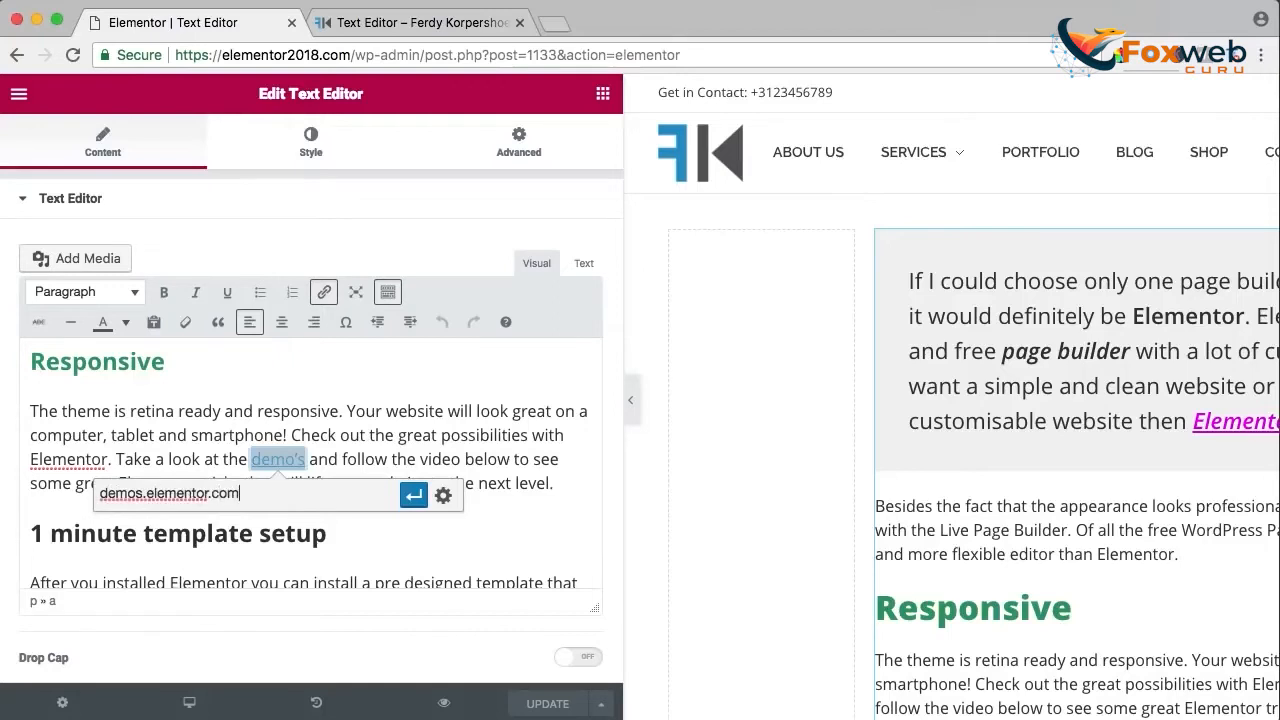
# In the detailed link settings, set the "demo's" link's URL to demos.elementor.com, make it open in a new tab, and add it.
pyautogui.click(445, 497)
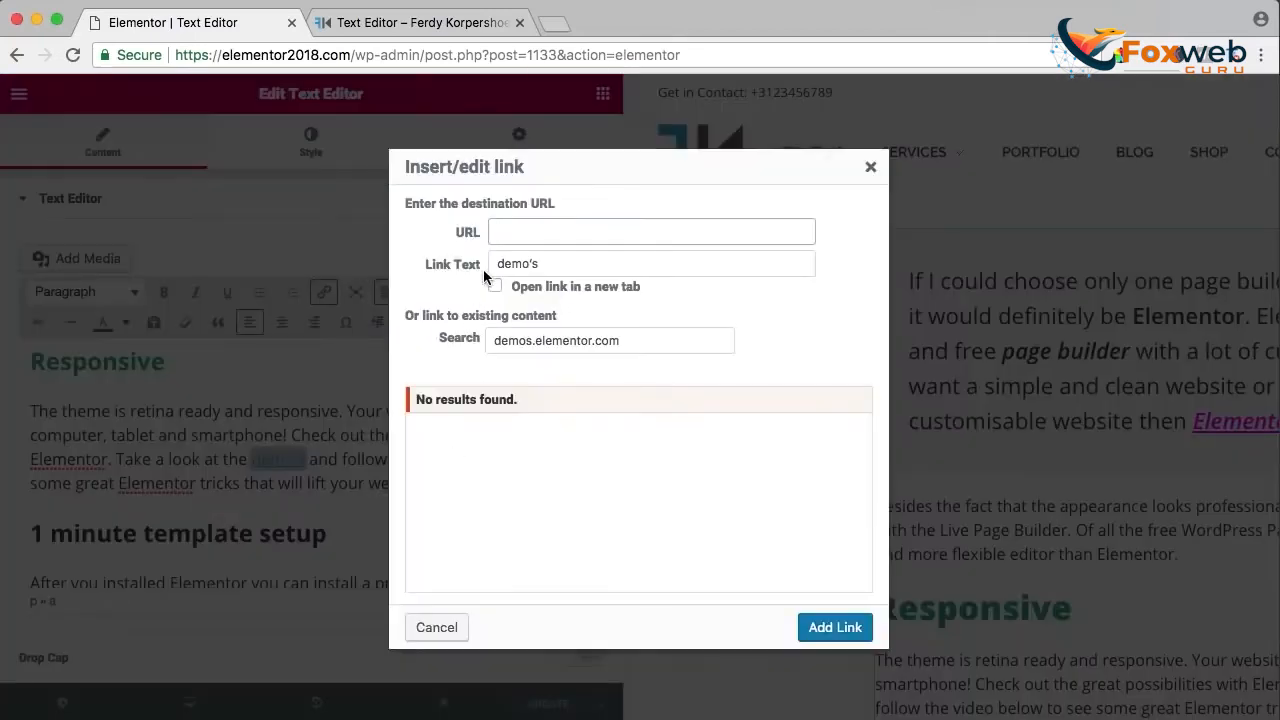
pyautogui.click(494, 288)
pyautogui.click(533, 233)
pyautogui.write('demos.elementor.com')
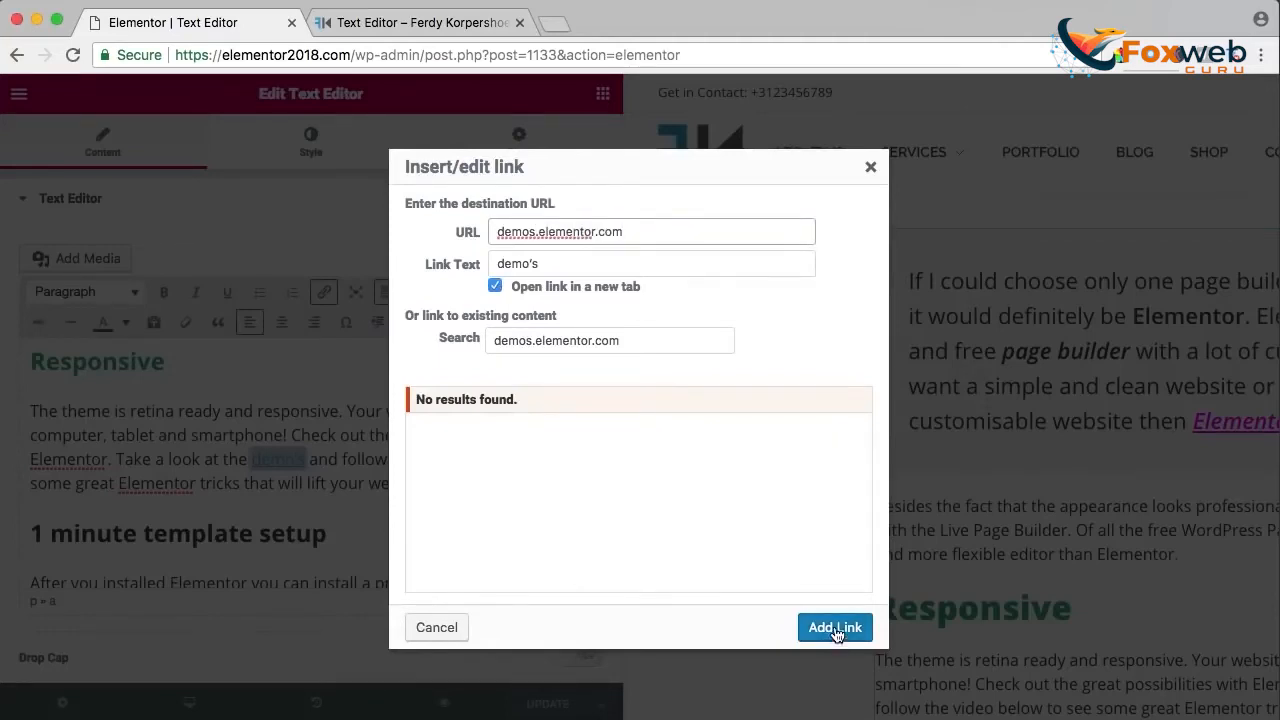
pyautogui.click(835, 627)
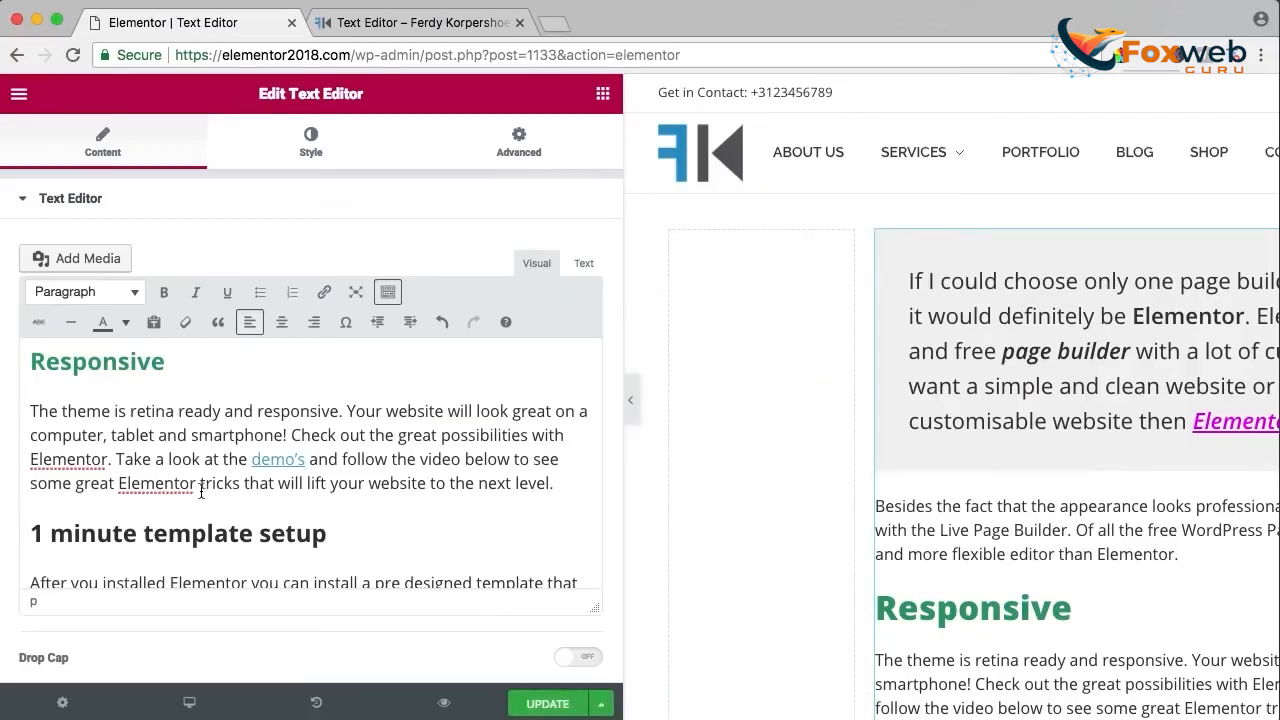
# Link "Elemento" in "some great Elementor tricks" to the site's existing Toggle page, opening in a new tab.
pyautogui.moveTo(193, 487); pyautogui.dragTo(119, 484)
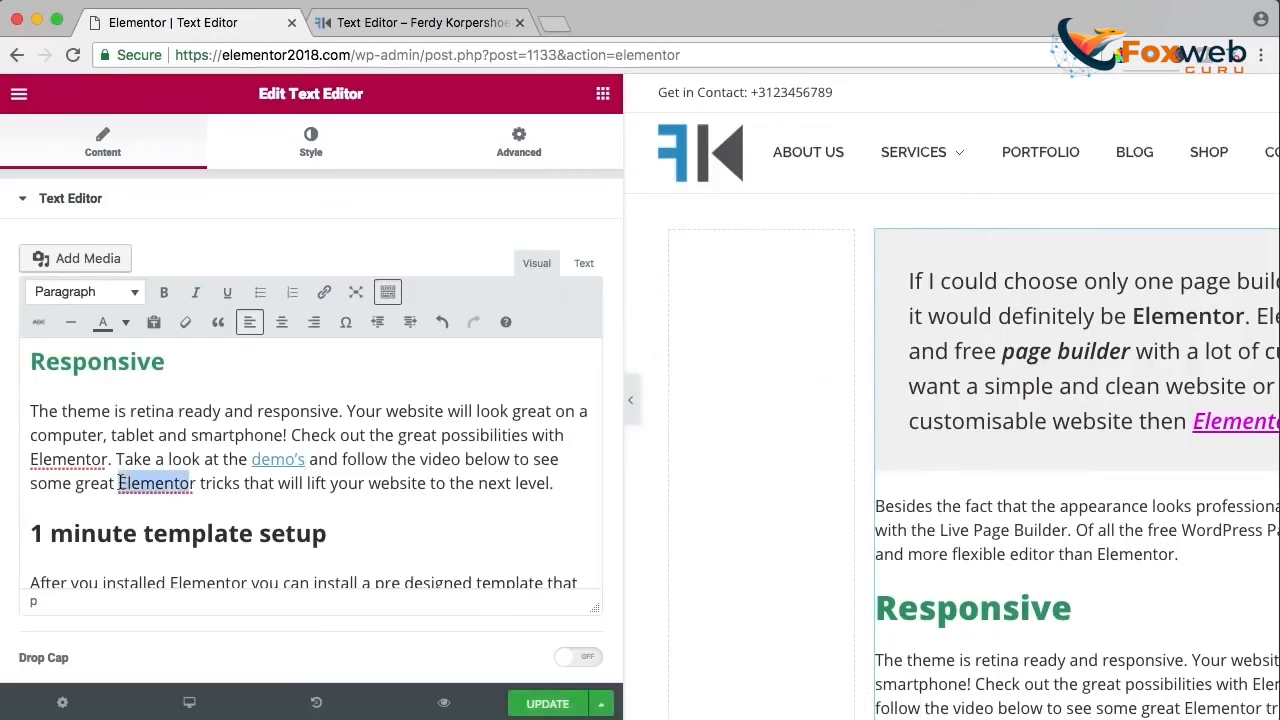
pyautogui.click(324, 292)
pyautogui.click(466, 520)
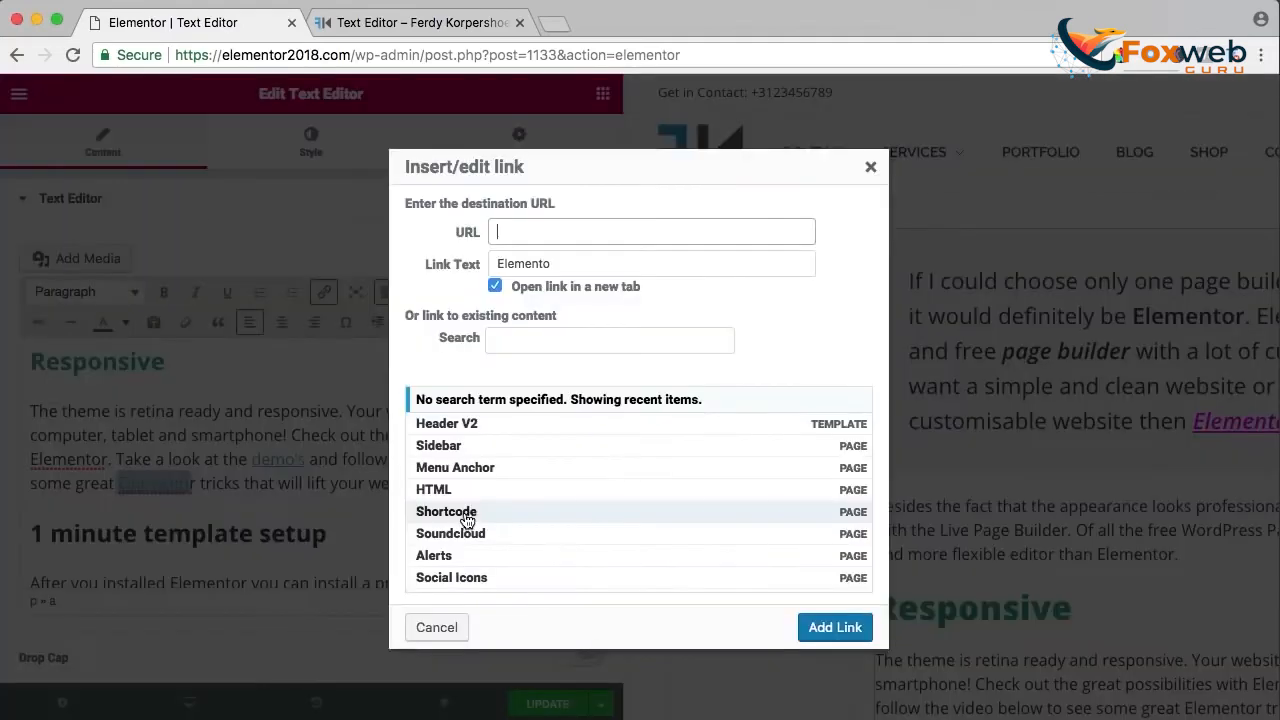
pyautogui.scroll(-2, 464, 508)
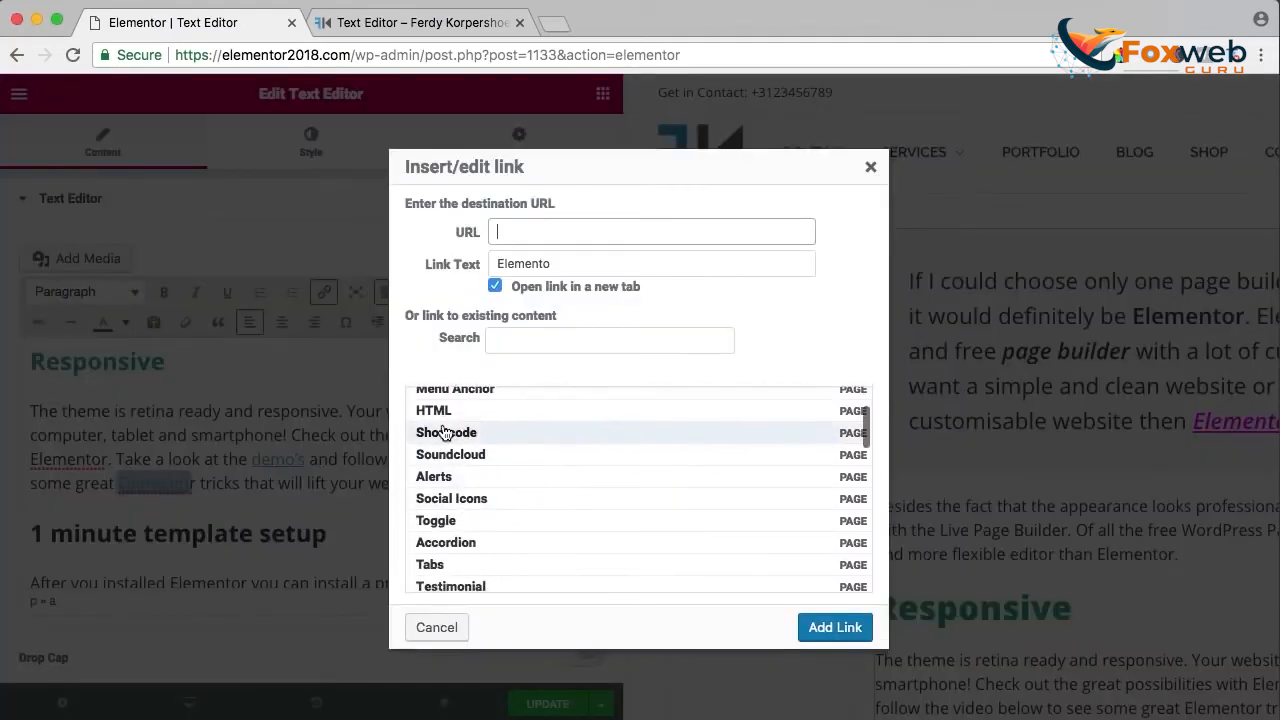
pyautogui.scroll(2, 457, 440)
pyautogui.scroll(-3, 457, 470)
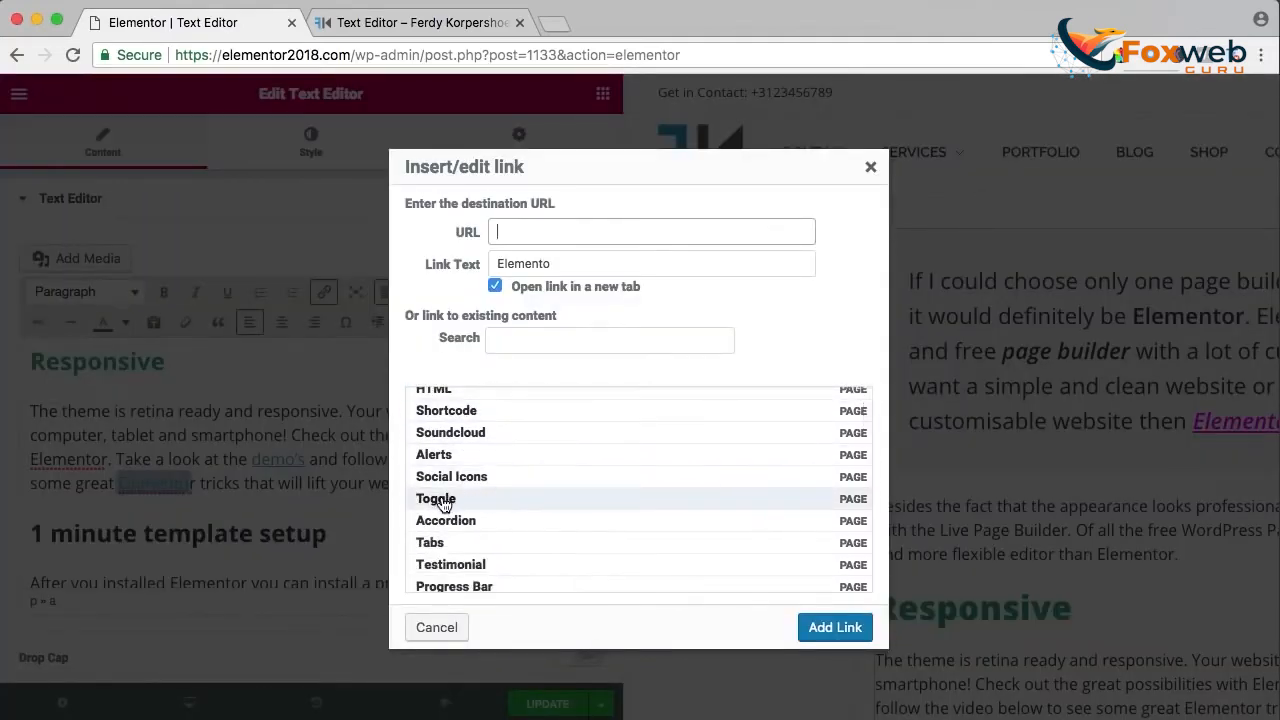
pyautogui.click(444, 501)
pyautogui.click(810, 627)
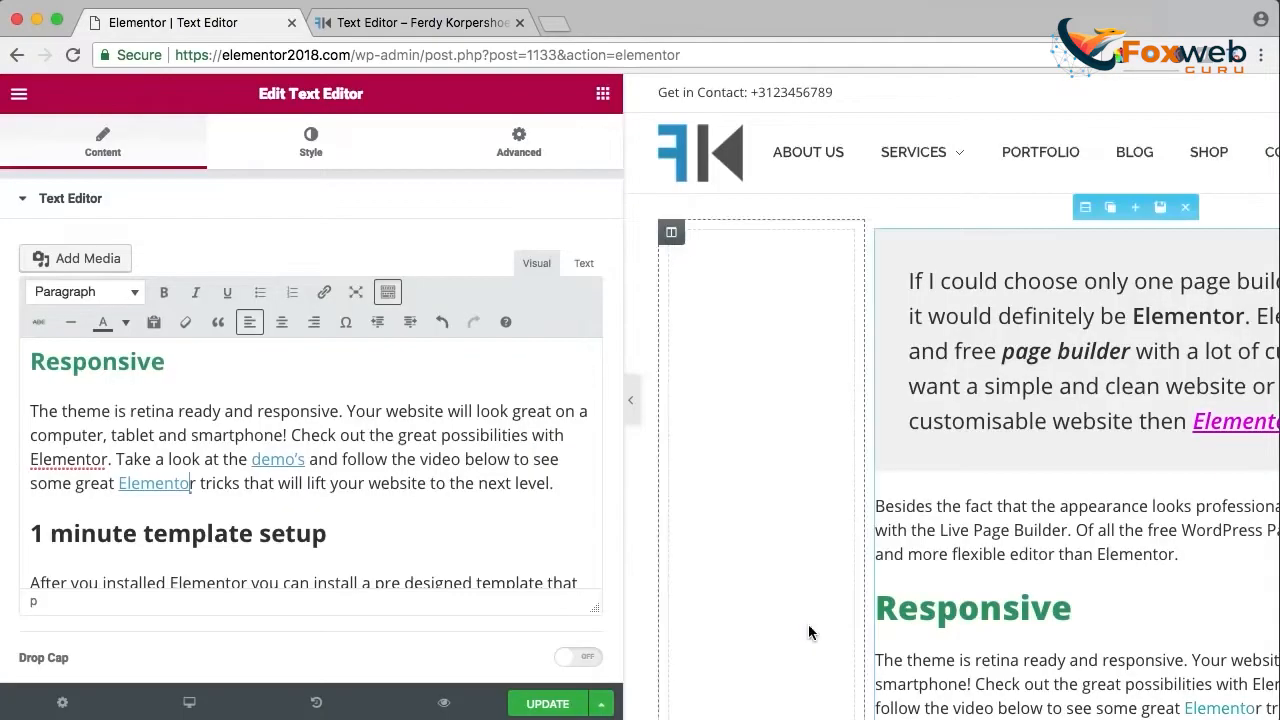
# Place the cursor before "Besides the fact" and upload the three Elementor JPG images from the Desktop folder to the media library.
pyautogui.scroll(5, 421, 480)
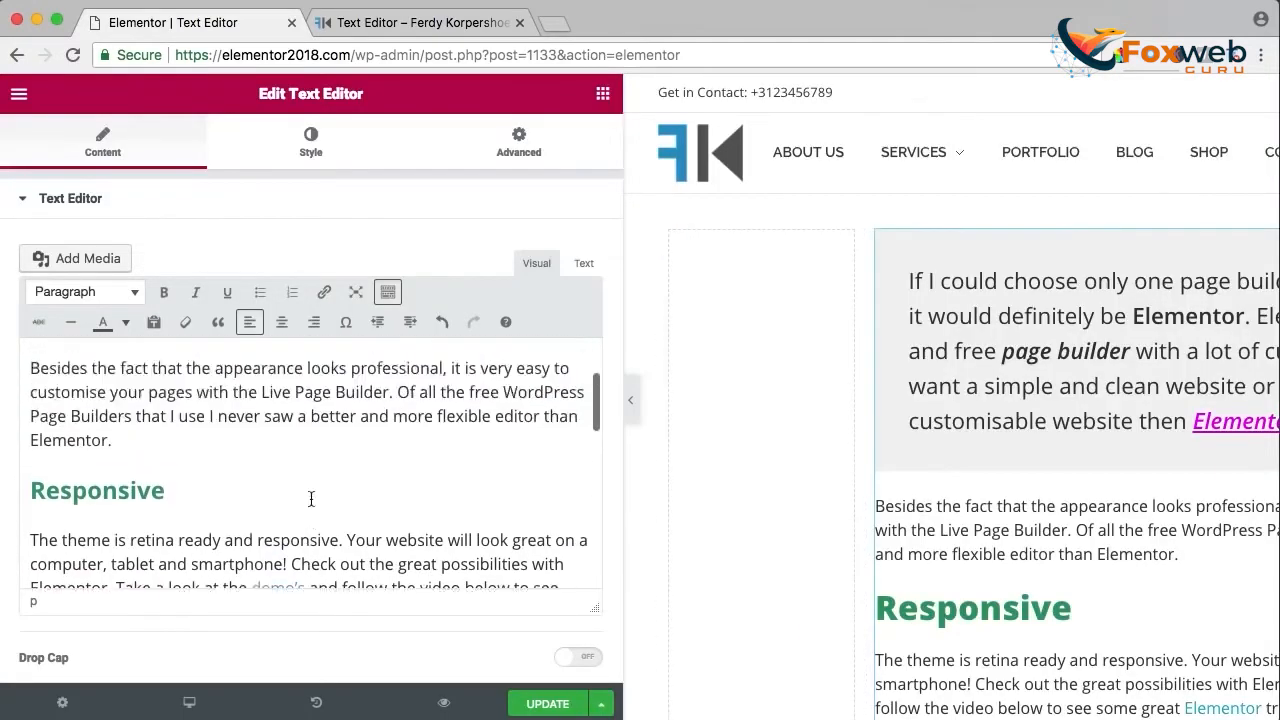
pyautogui.scroll(-1, 312, 498)
pyautogui.click(33, 455)
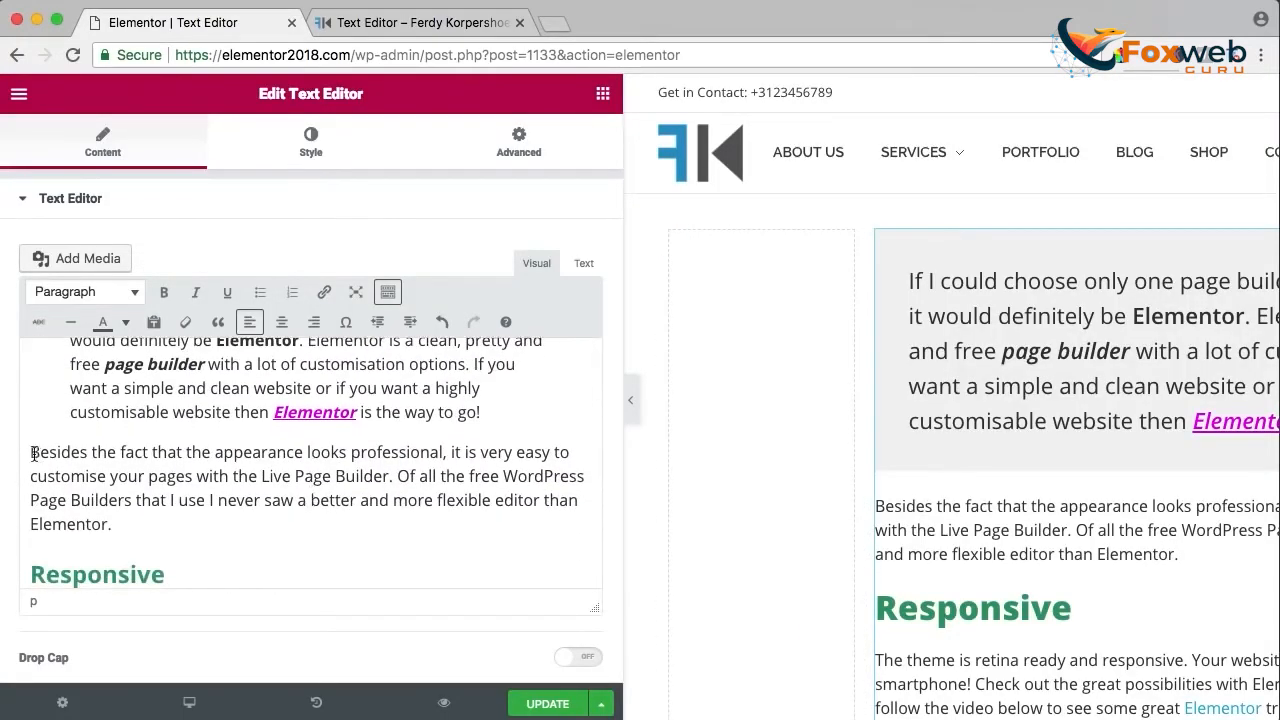
pyautogui.click(83, 262)
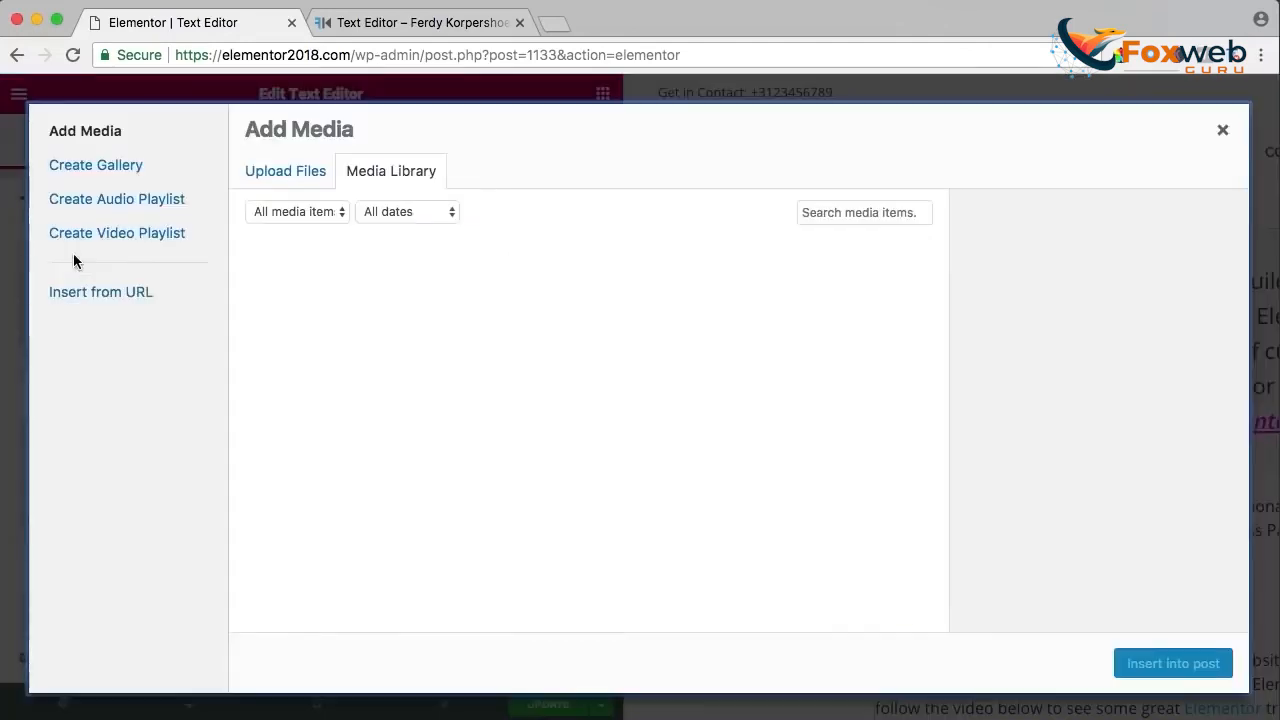
pyautogui.click(306, 178)
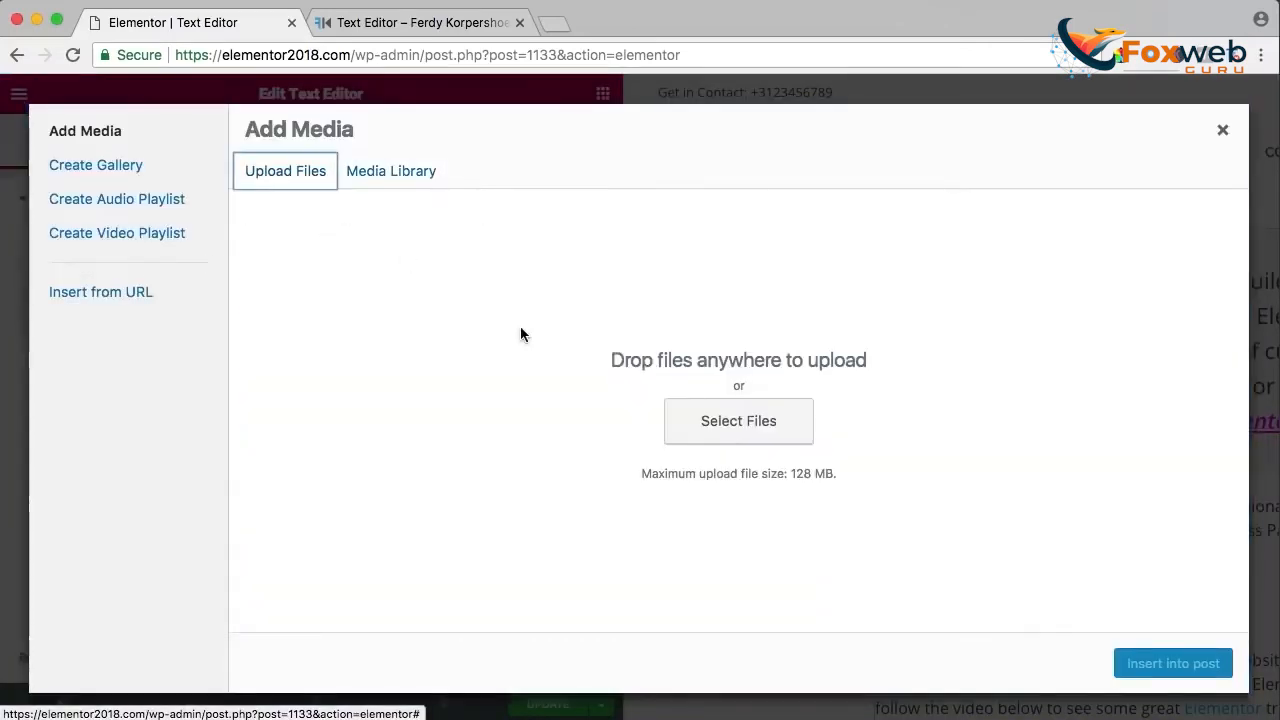
pyautogui.click(738, 421)
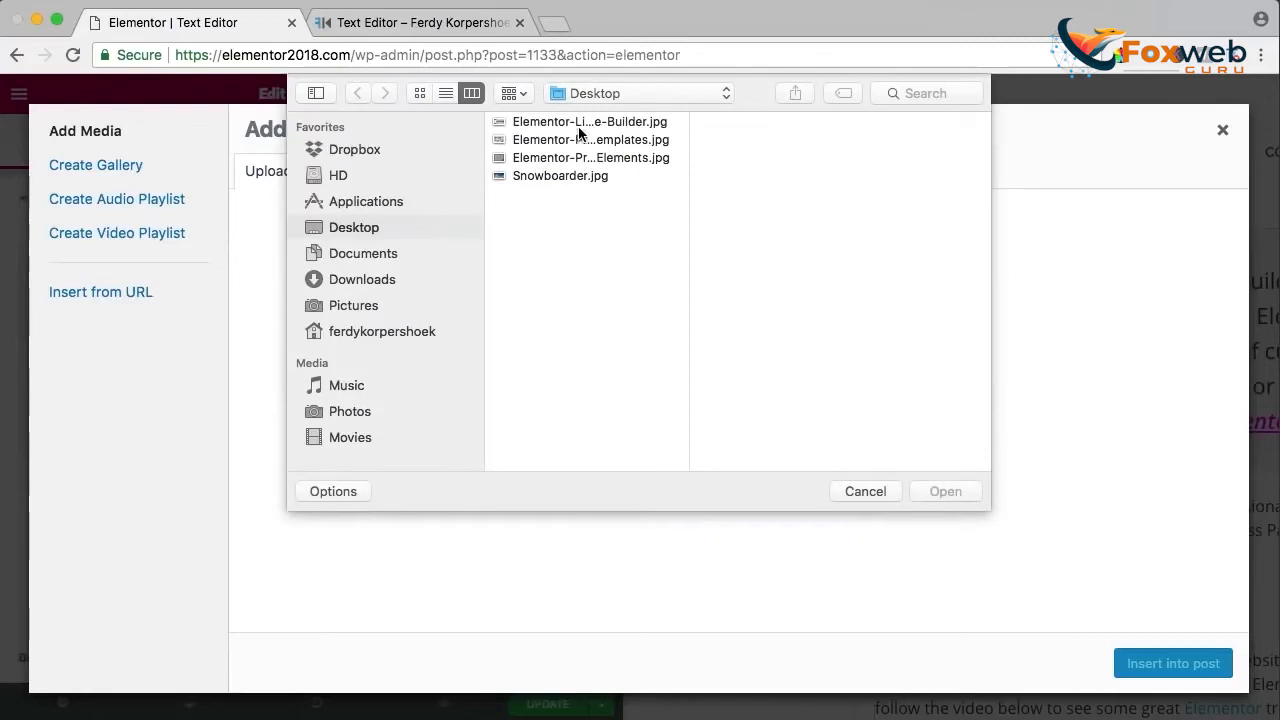
pyautogui.click(580, 123)
pyautogui.keyDown('shift'); pyautogui.click(561, 160); pyautogui.keyUp('shift')
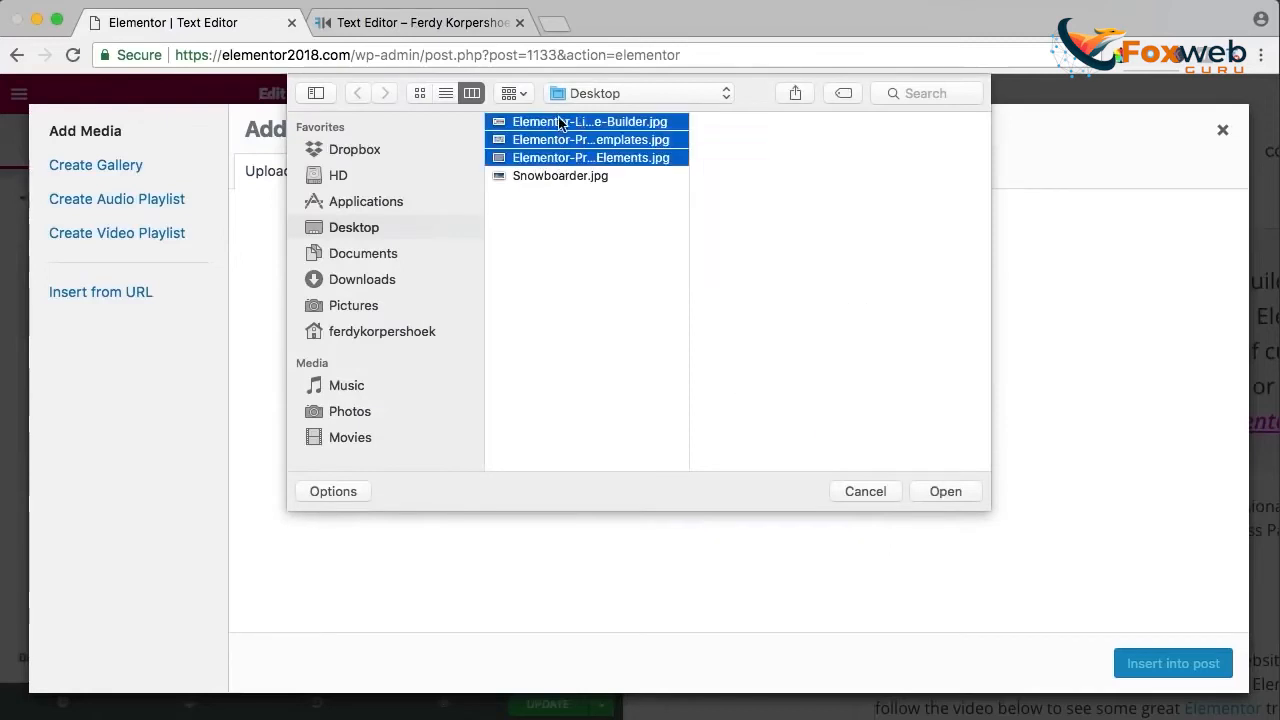
pyautogui.click(557, 253)
pyautogui.click(560, 122)
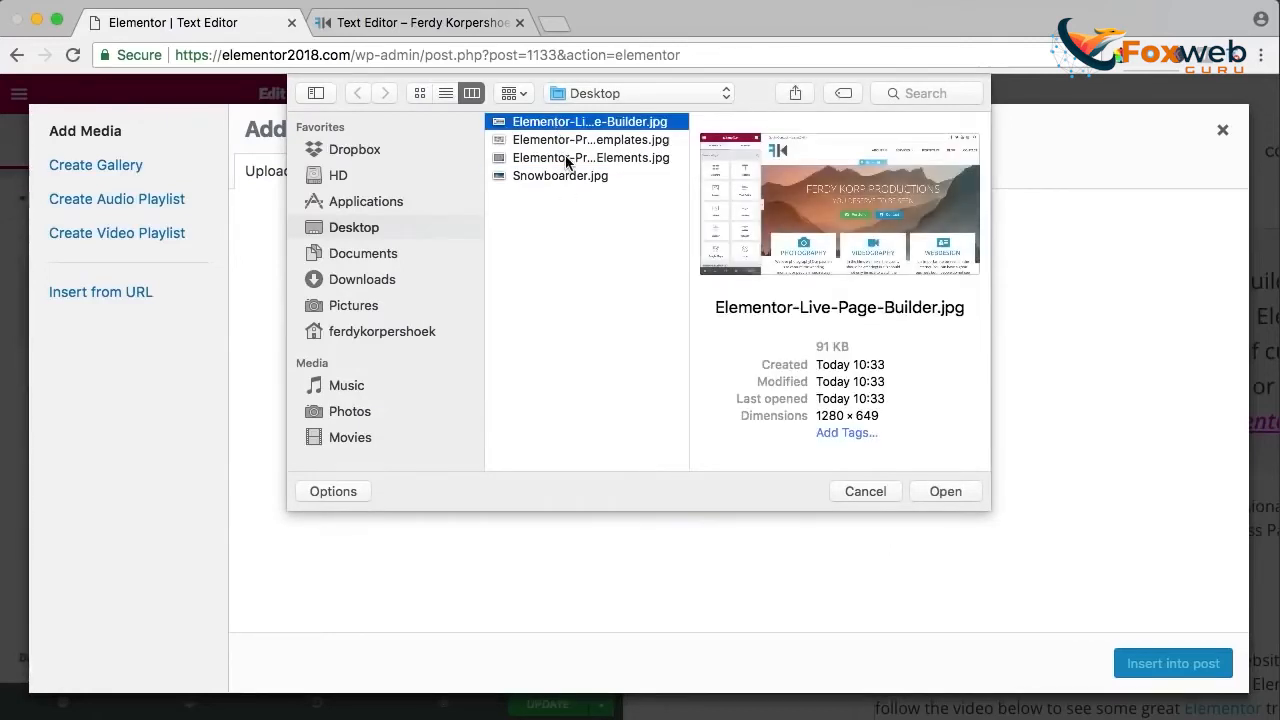
pyautogui.keyDown('shift'); pyautogui.click(568, 160); pyautogui.keyUp('shift')
pyautogui.click(942, 491)
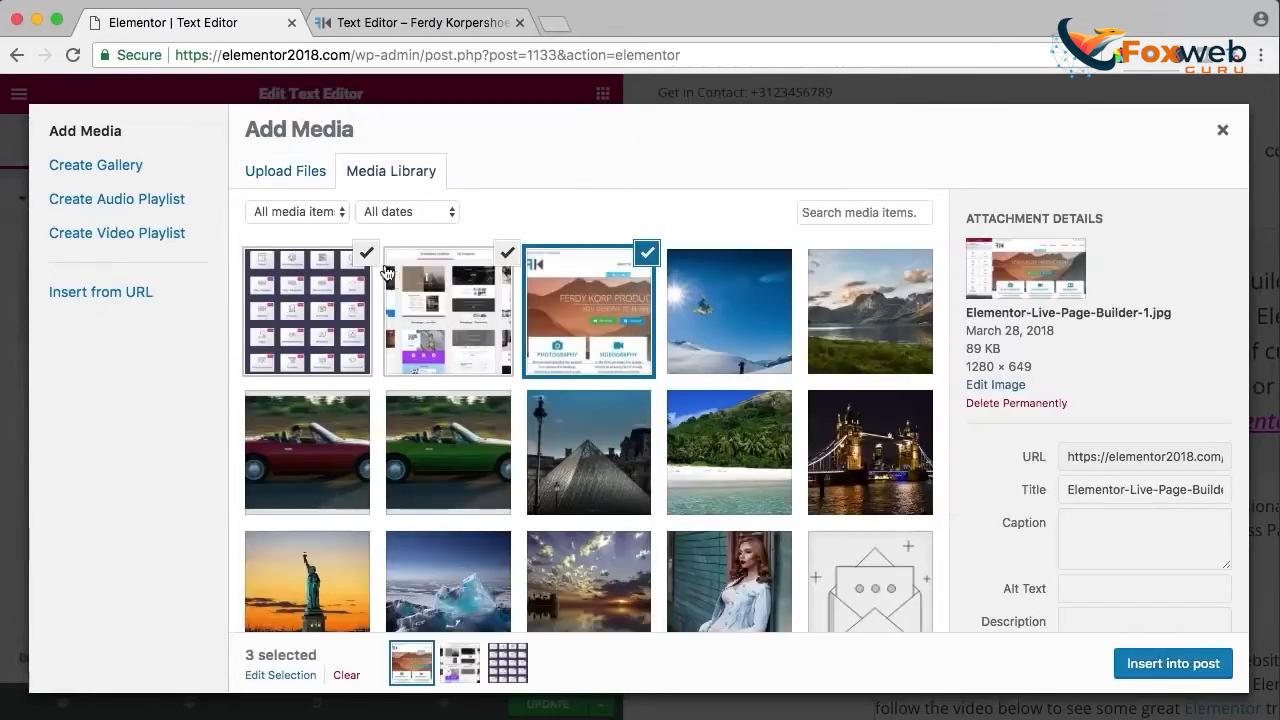
# Deselect the other two uploaded images and insert only the Elementor-Live-Page-Builder image into the text.
pyautogui.click(370, 258)
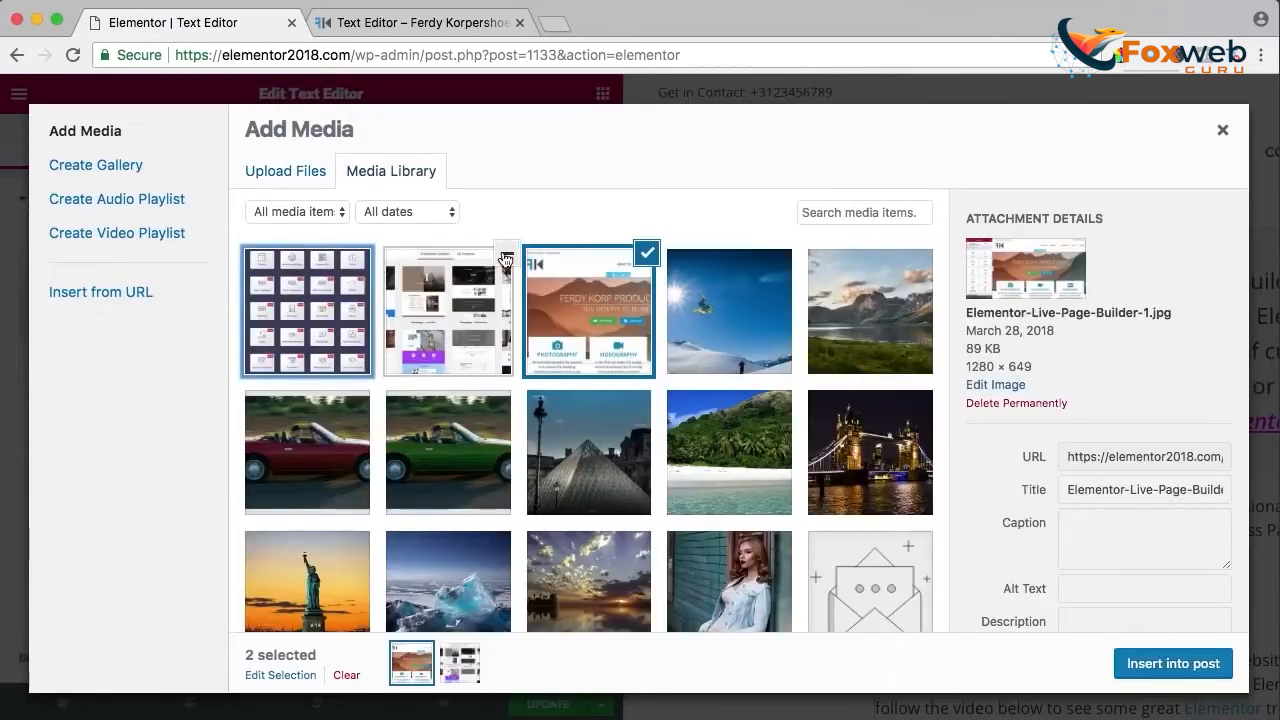
pyautogui.click(506, 254)
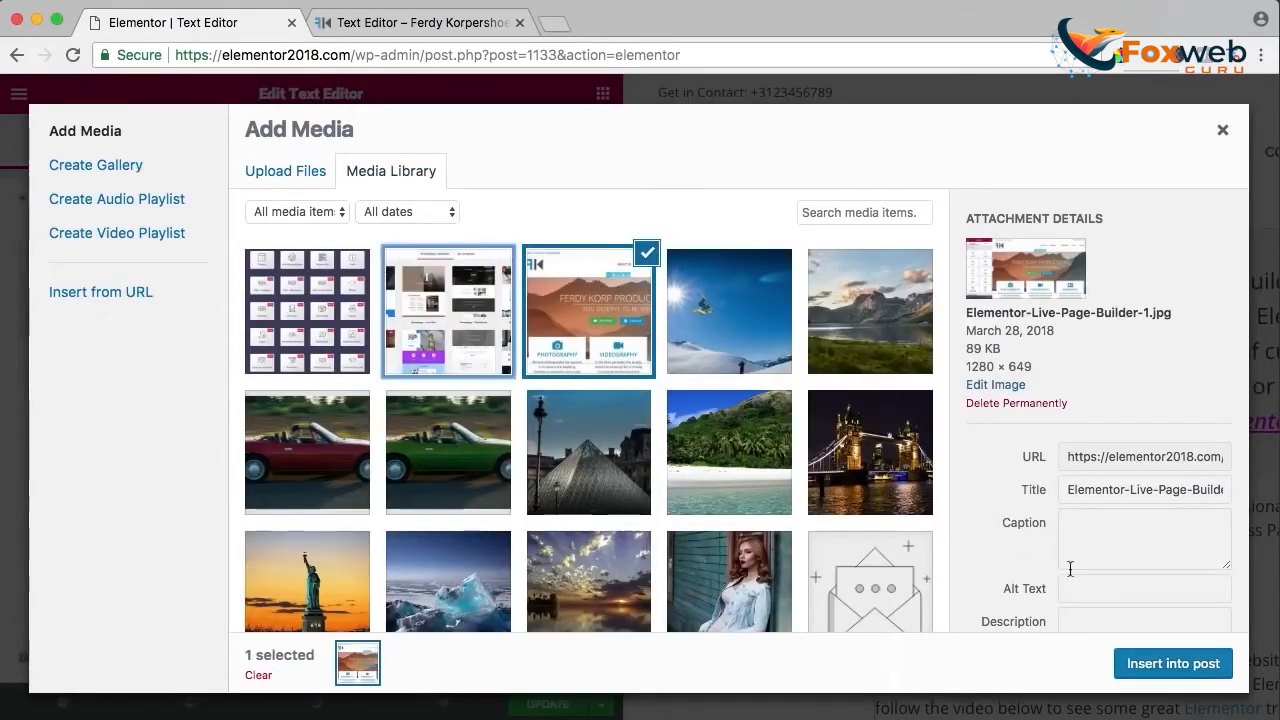
pyautogui.click(1178, 670)
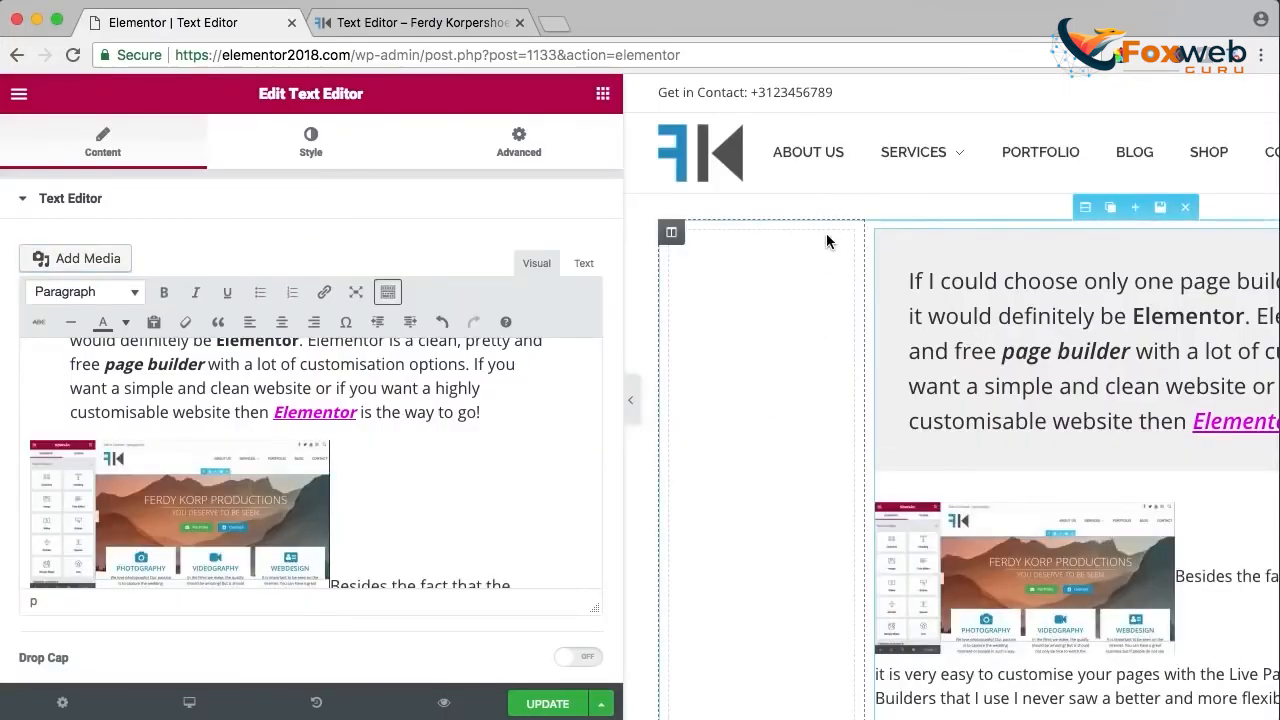
# Remove the empty first column, save the page, and check the inserted image in the page preview.
pyautogui.click(742, 230)
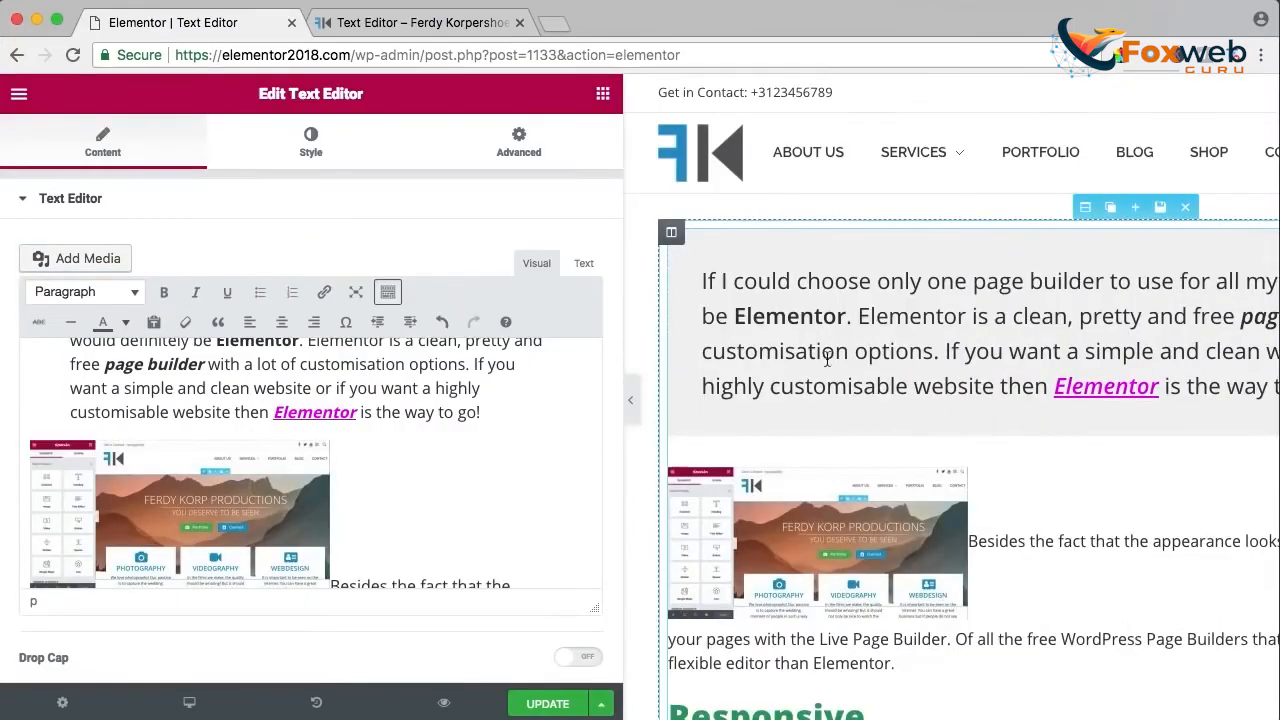
pyautogui.scroll(-3, 915, 455)
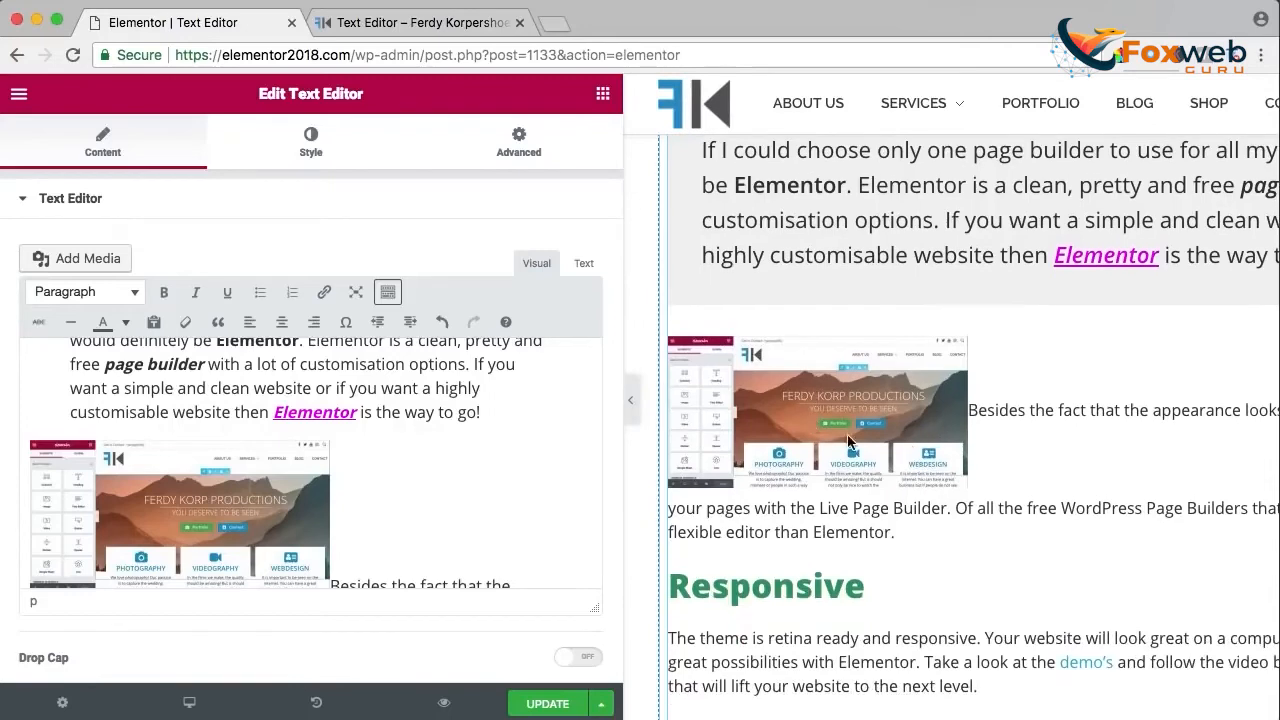
pyautogui.click(547, 703)
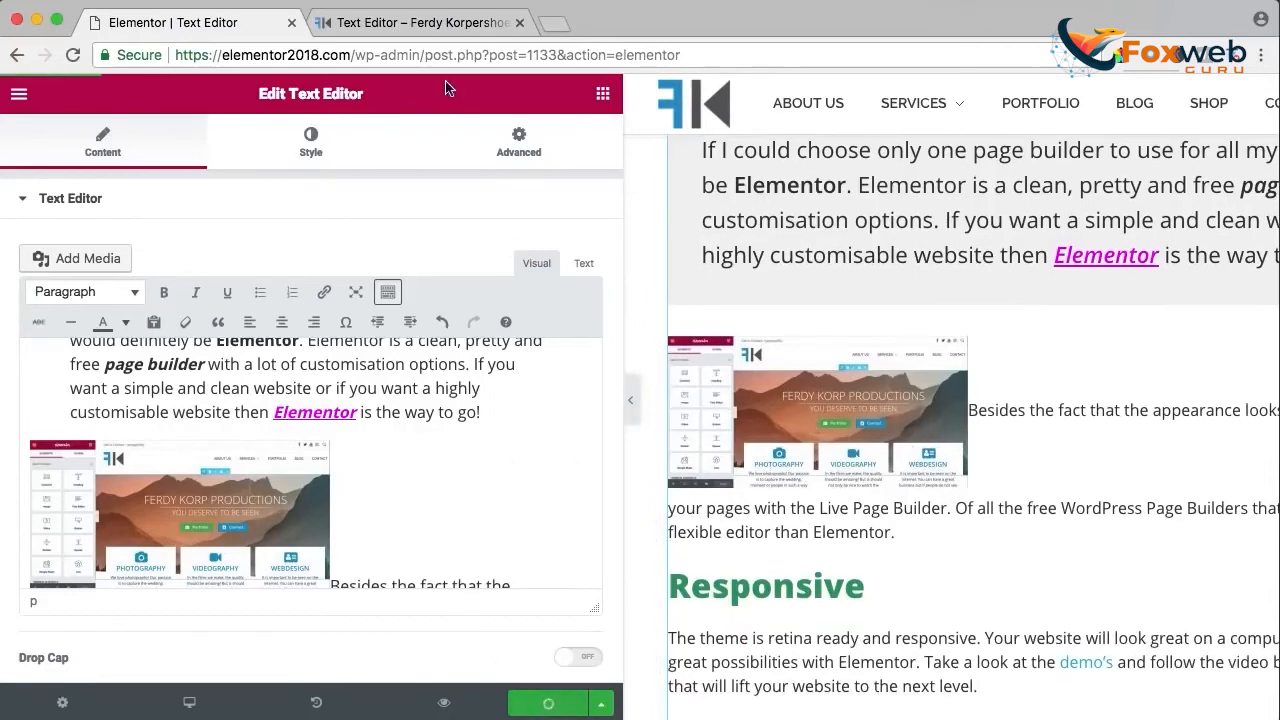
pyautogui.click(420, 22)
pyautogui.scroll(-2, 530, 385)
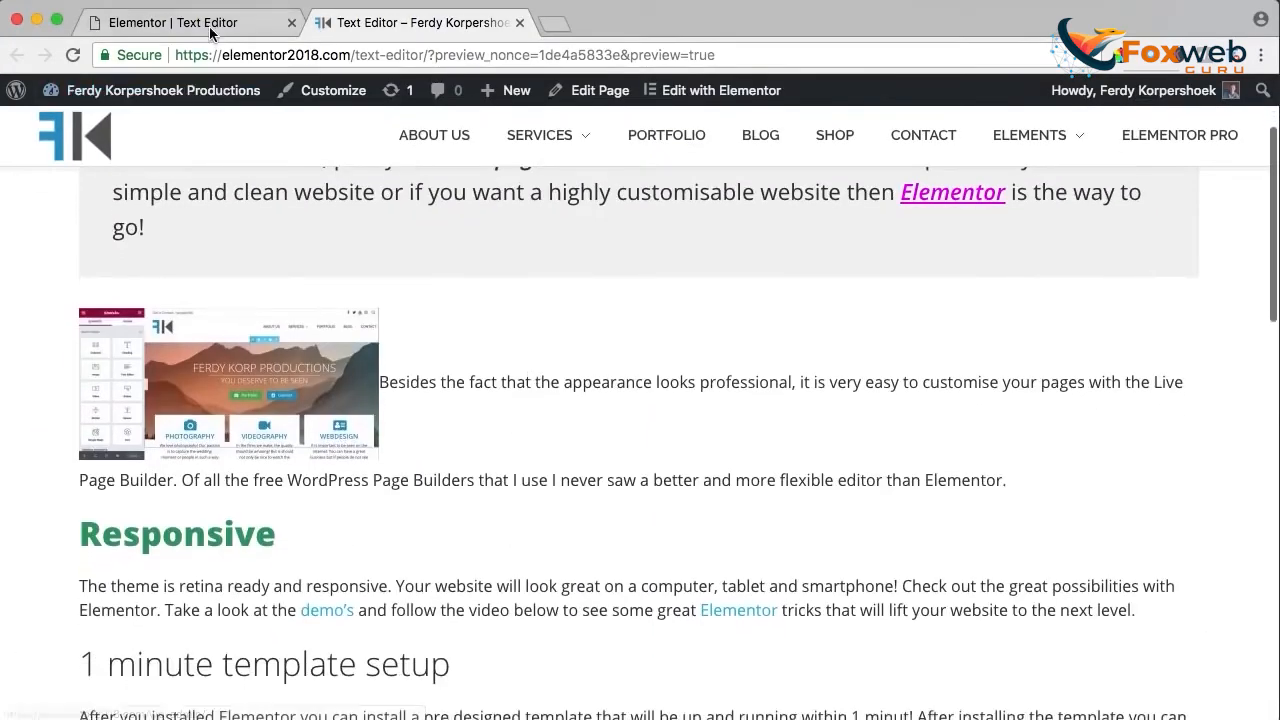
# Align the inserted image left so the text wraps around it, save the page, and check it at a wider view.
pyautogui.click(210, 22)
pyautogui.click(204, 487)
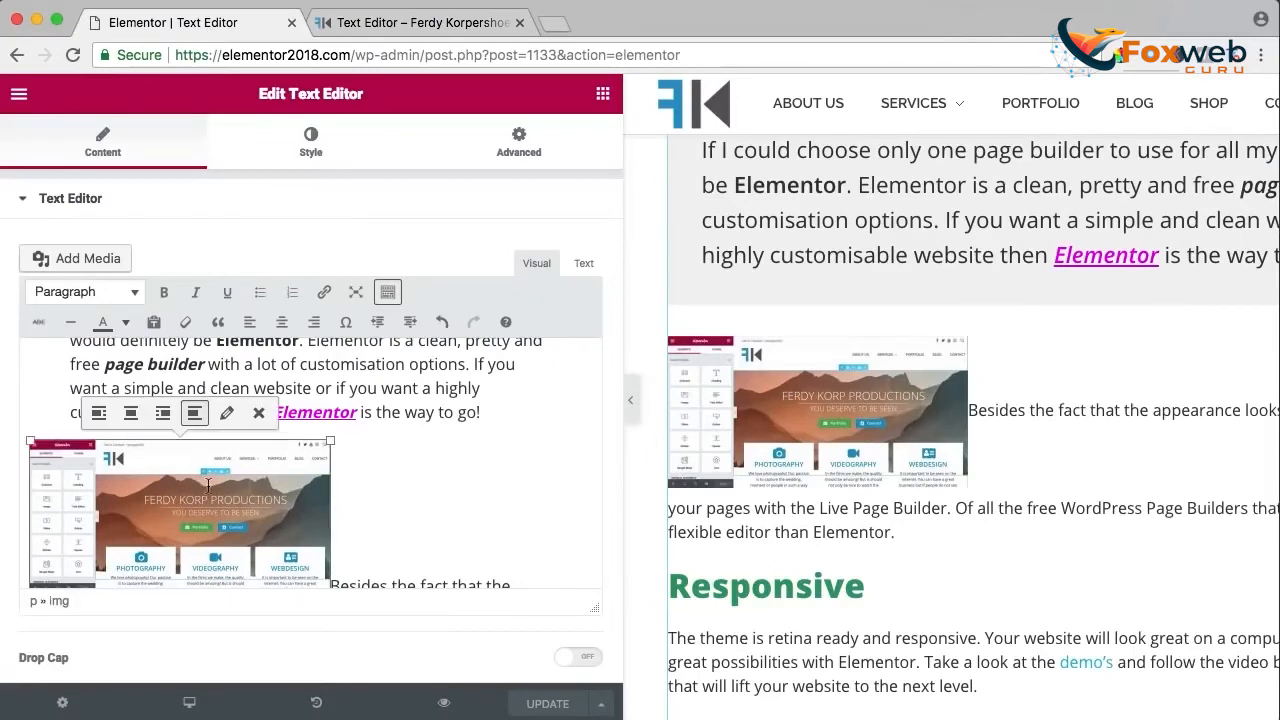
pyautogui.click(100, 415)
pyautogui.click(548, 703)
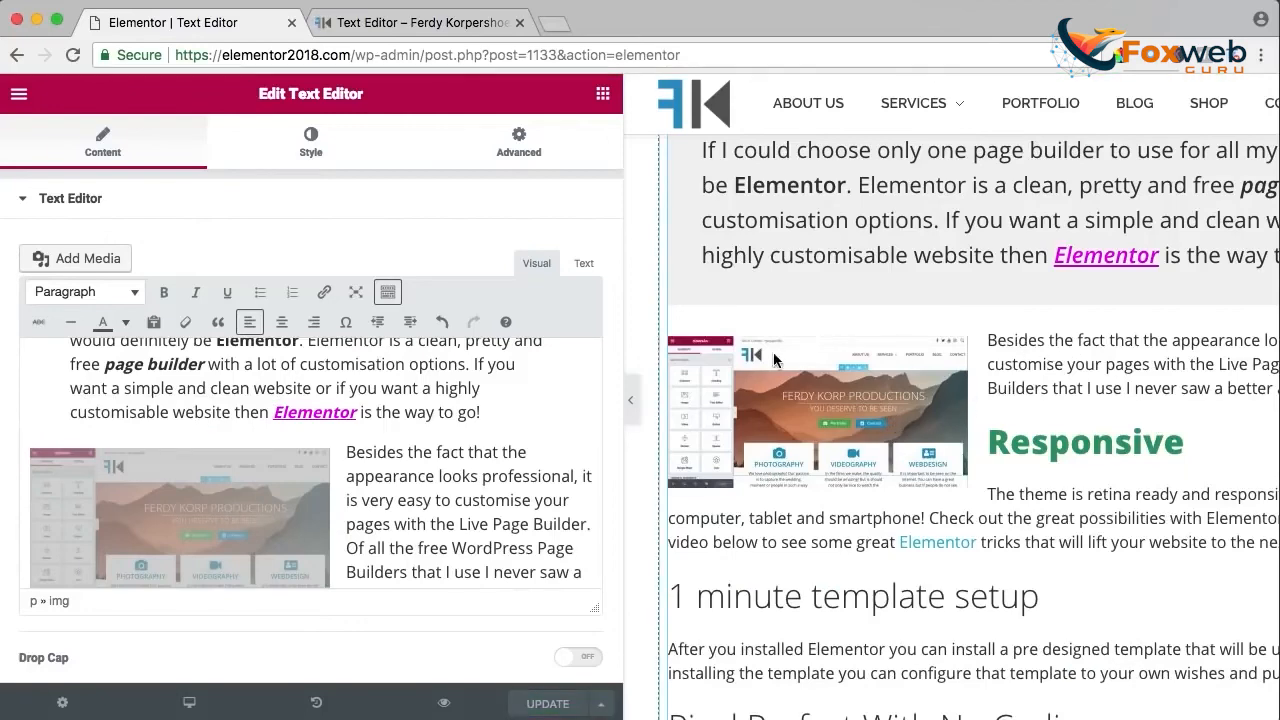
pyautogui.click(630, 400)
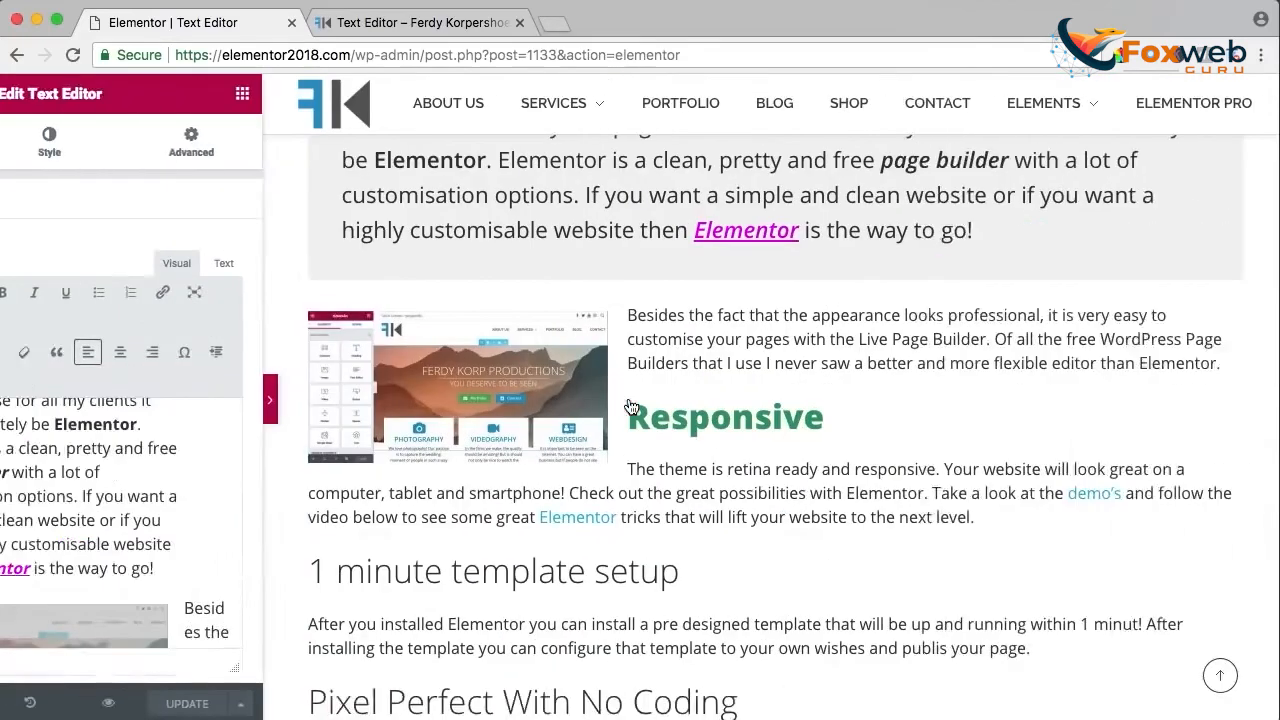
pyautogui.scroll(3, 668, 373)
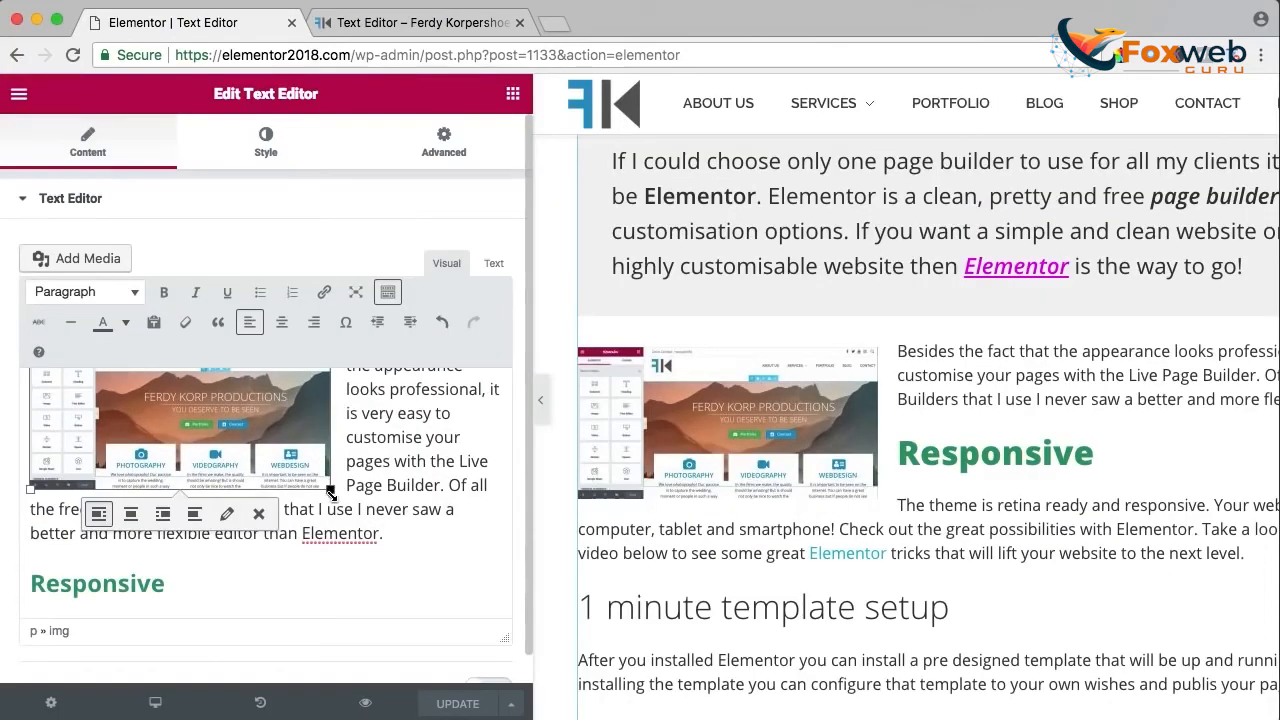
# Shrink the inserted image to about two thirds of its size and align it right.
pyautogui.moveTo(331, 492); pyautogui.dragTo(222, 462)
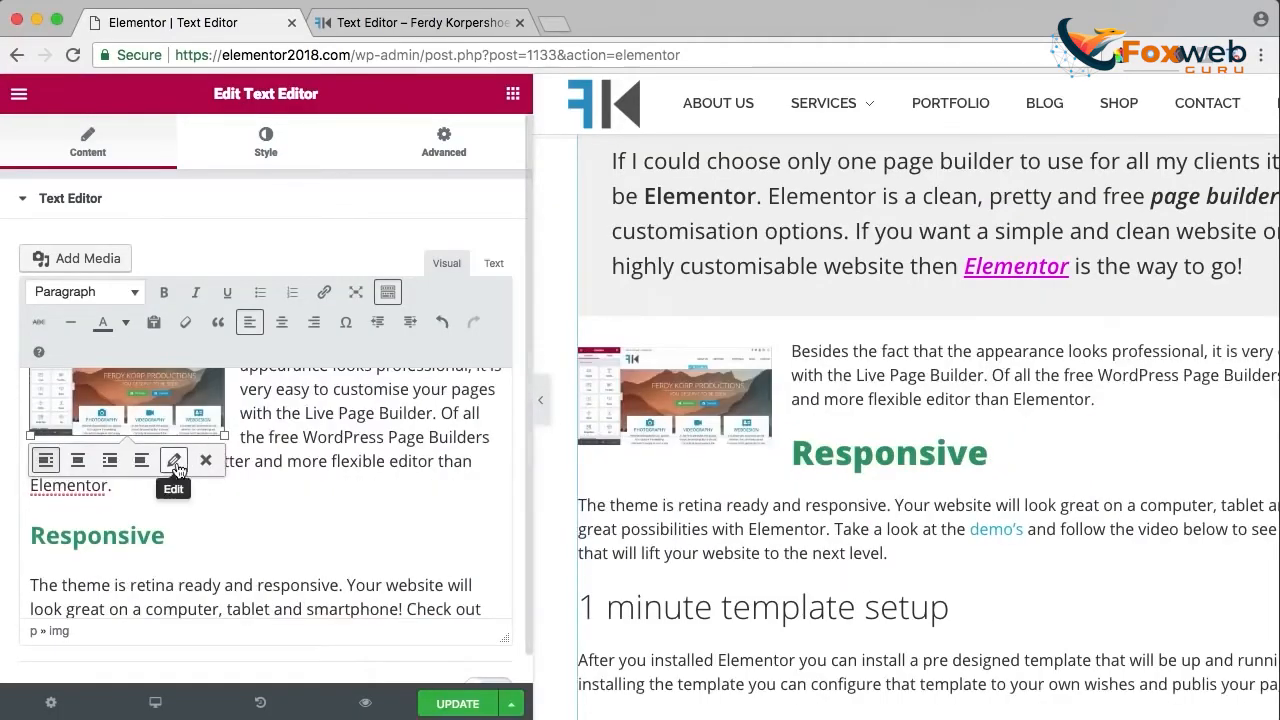
pyautogui.click(112, 461)
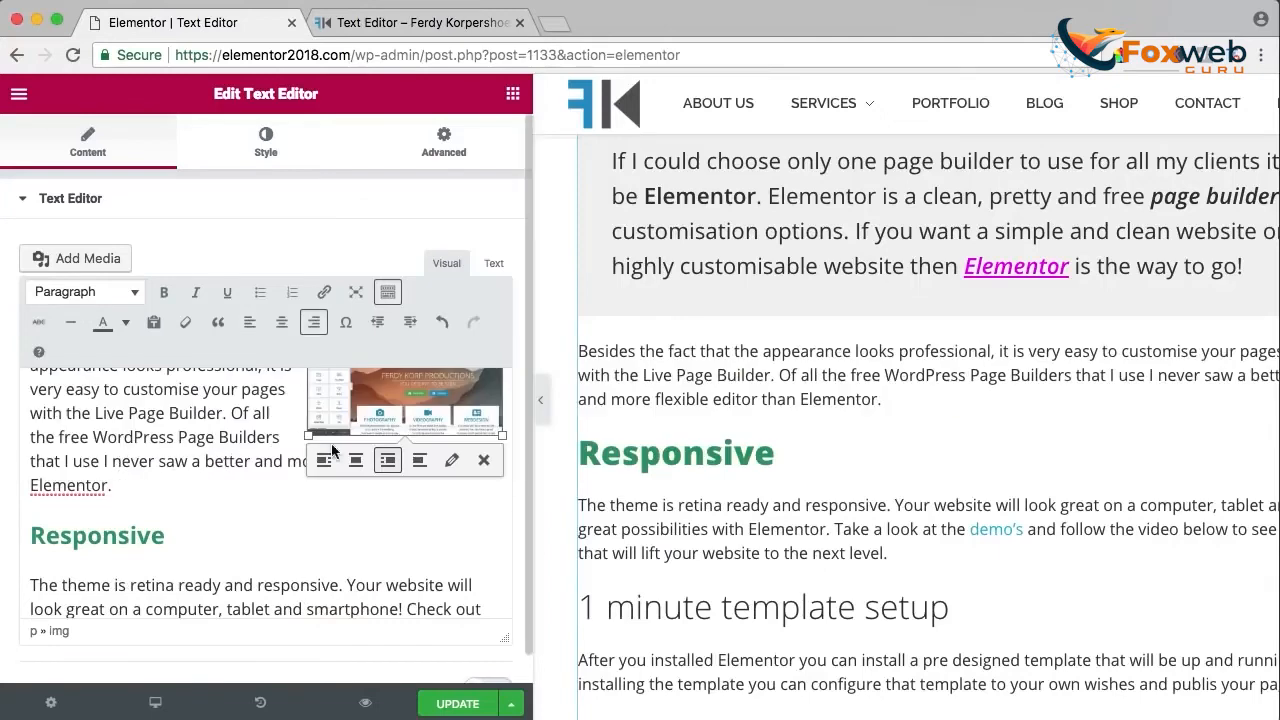
# Link the right-aligned Live Page Builder image to its media file, look over its advanced options, and apply the image details.
pyautogui.click(452, 460)
pyautogui.click(356, 508)
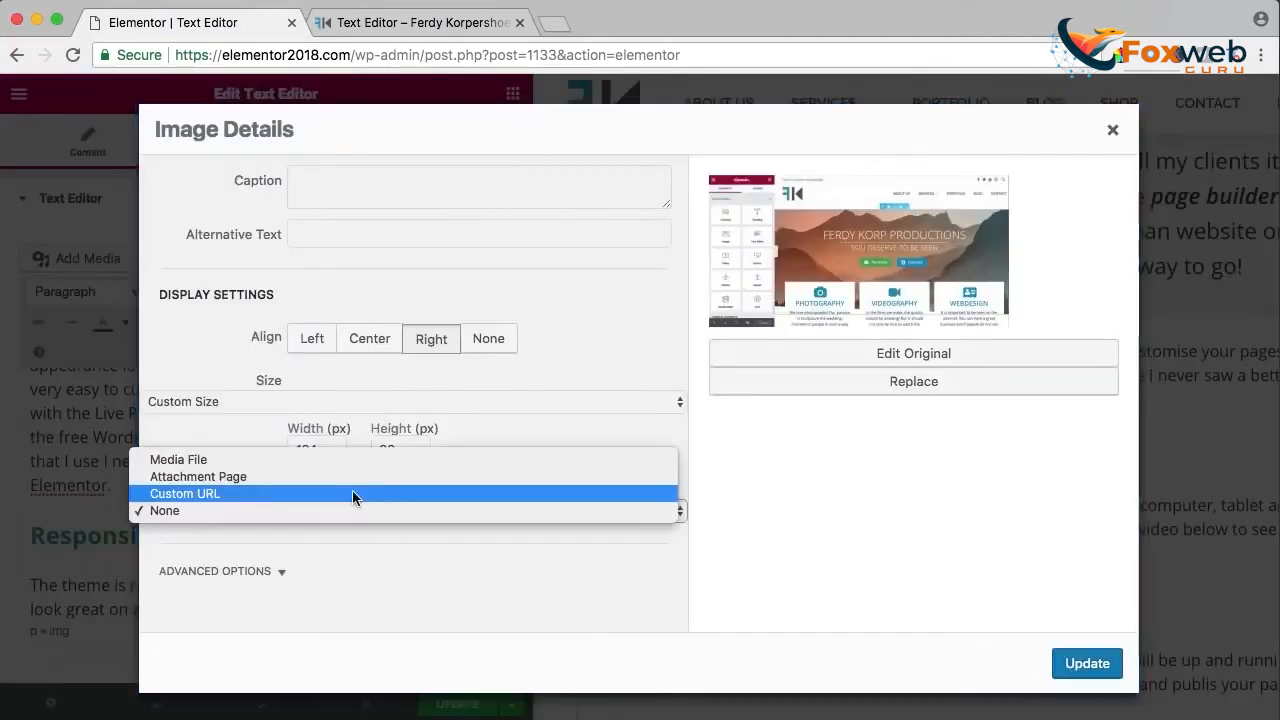
pyautogui.click(200, 459)
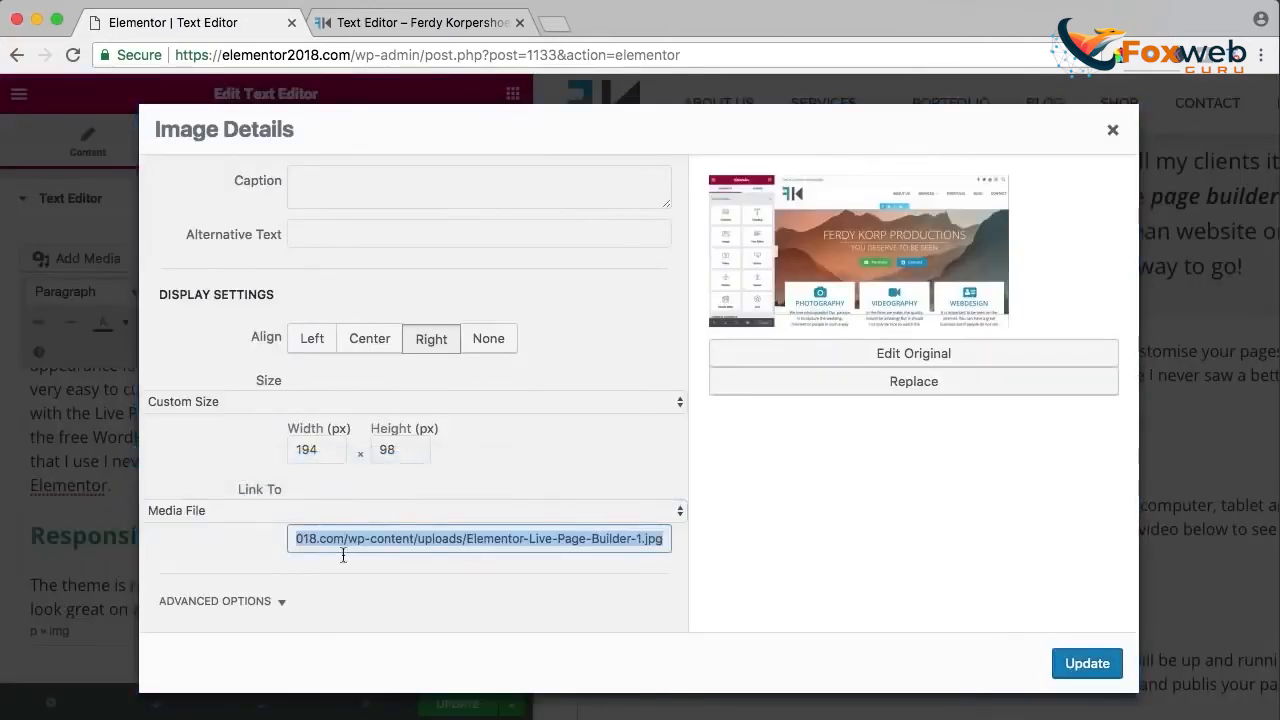
pyautogui.click(282, 605)
pyautogui.scroll(-4, 286, 550)
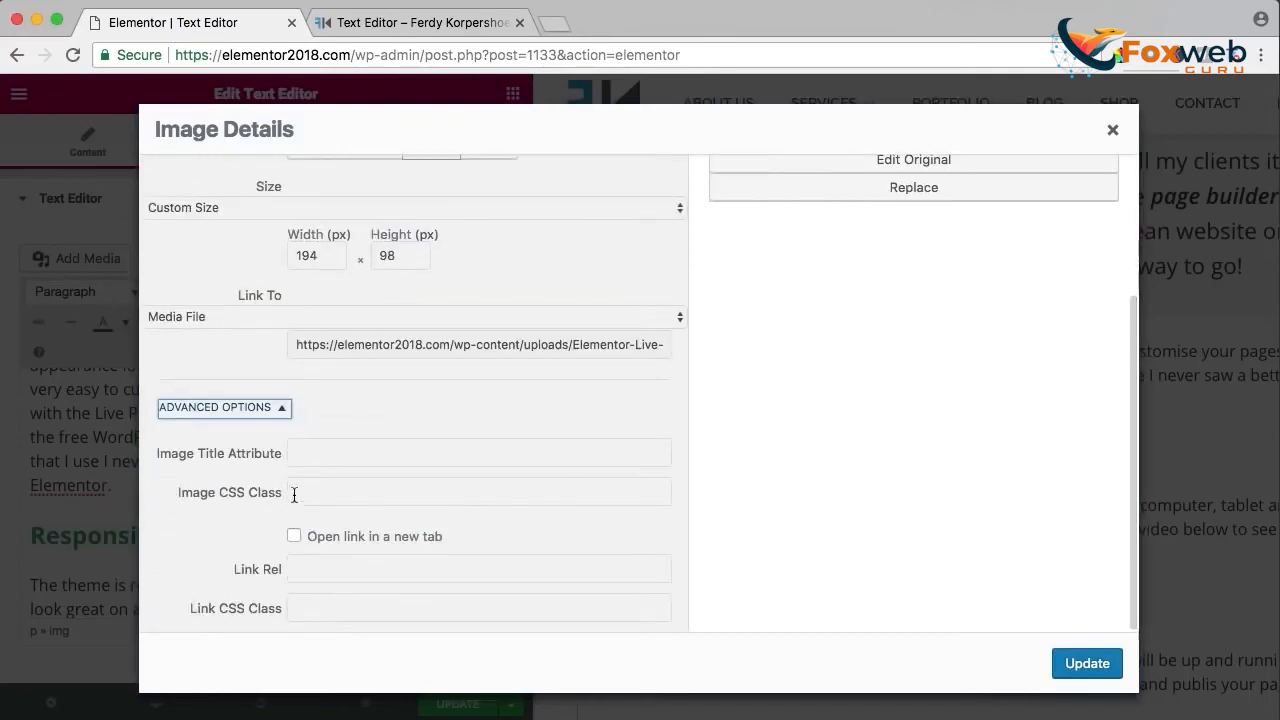
pyautogui.click(281, 406)
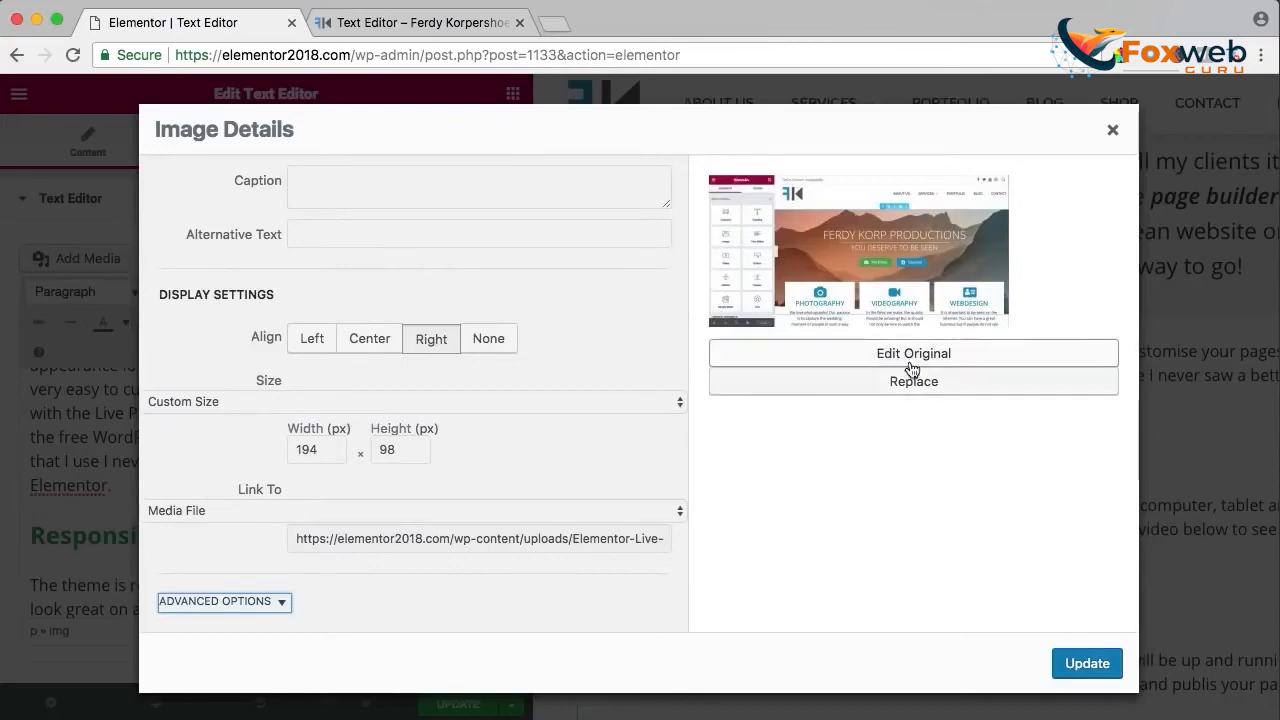
pyautogui.click(1085, 662)
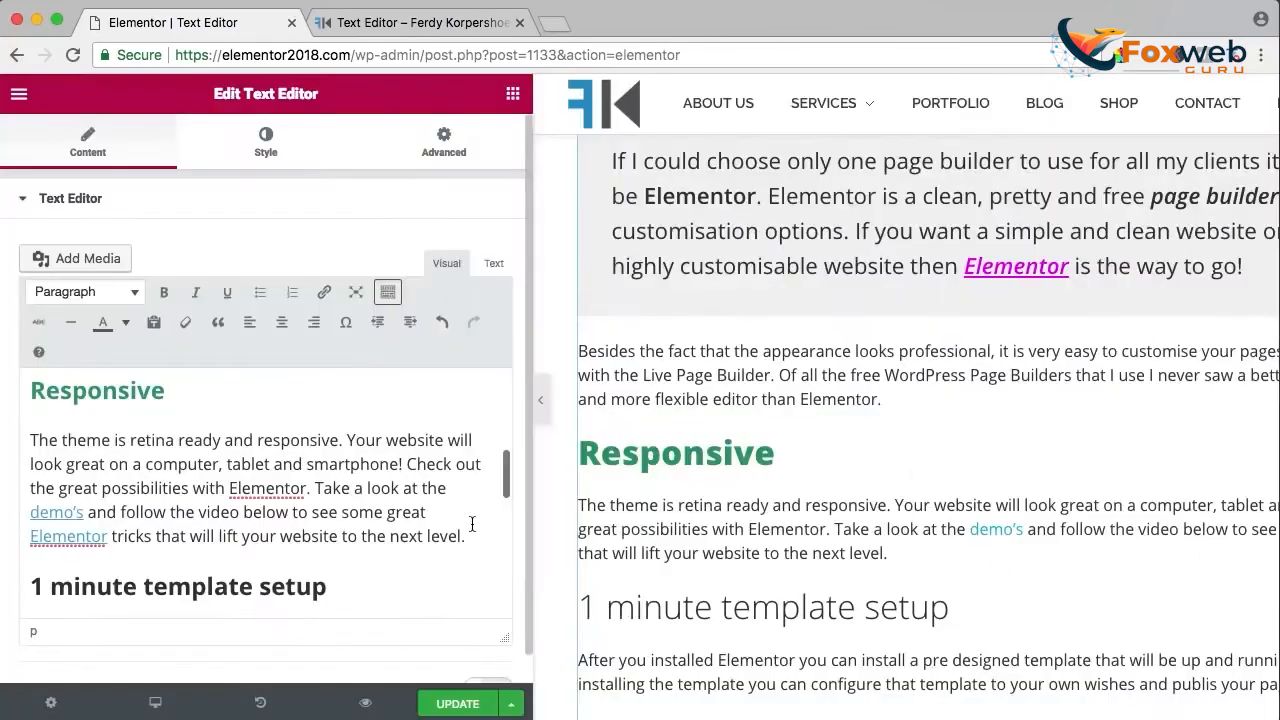
# Insert the Elementor-Pre-Build-Templates image on a new line below the Responsive paragraph, centred, linked to its media file, at Full Size – 990 × 601.
pyautogui.press('Return')
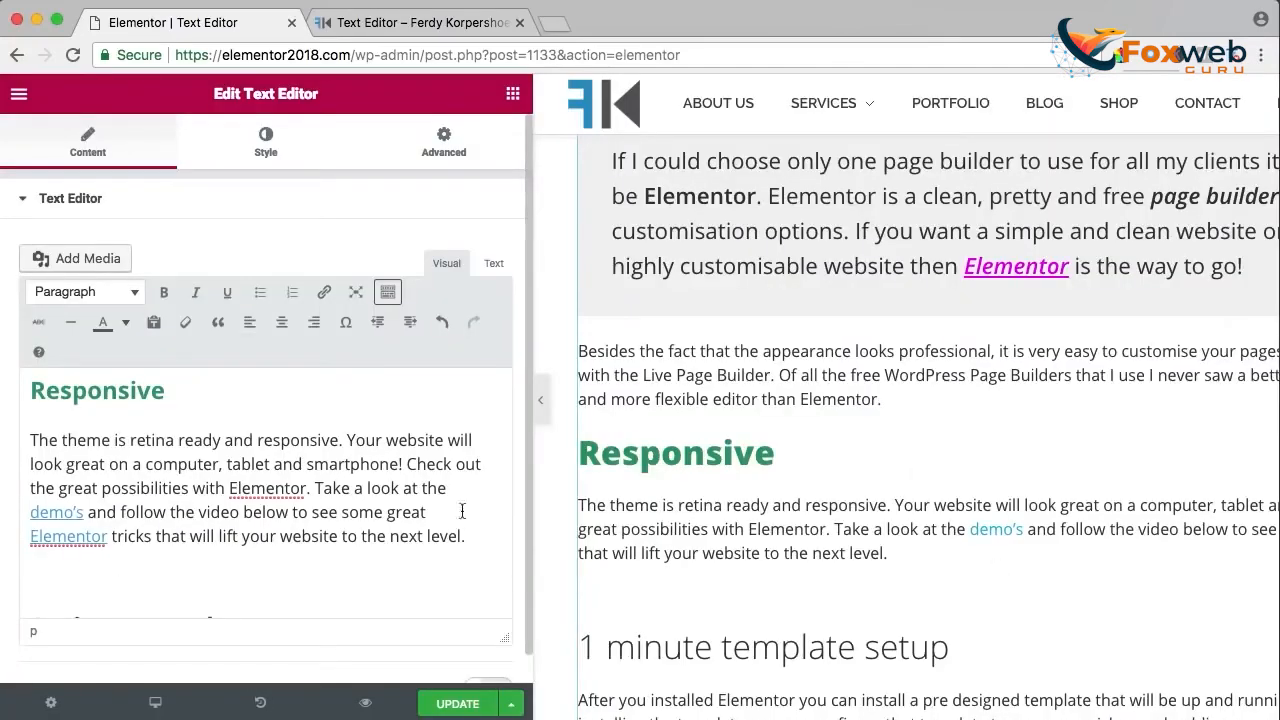
pyautogui.click(89, 260)
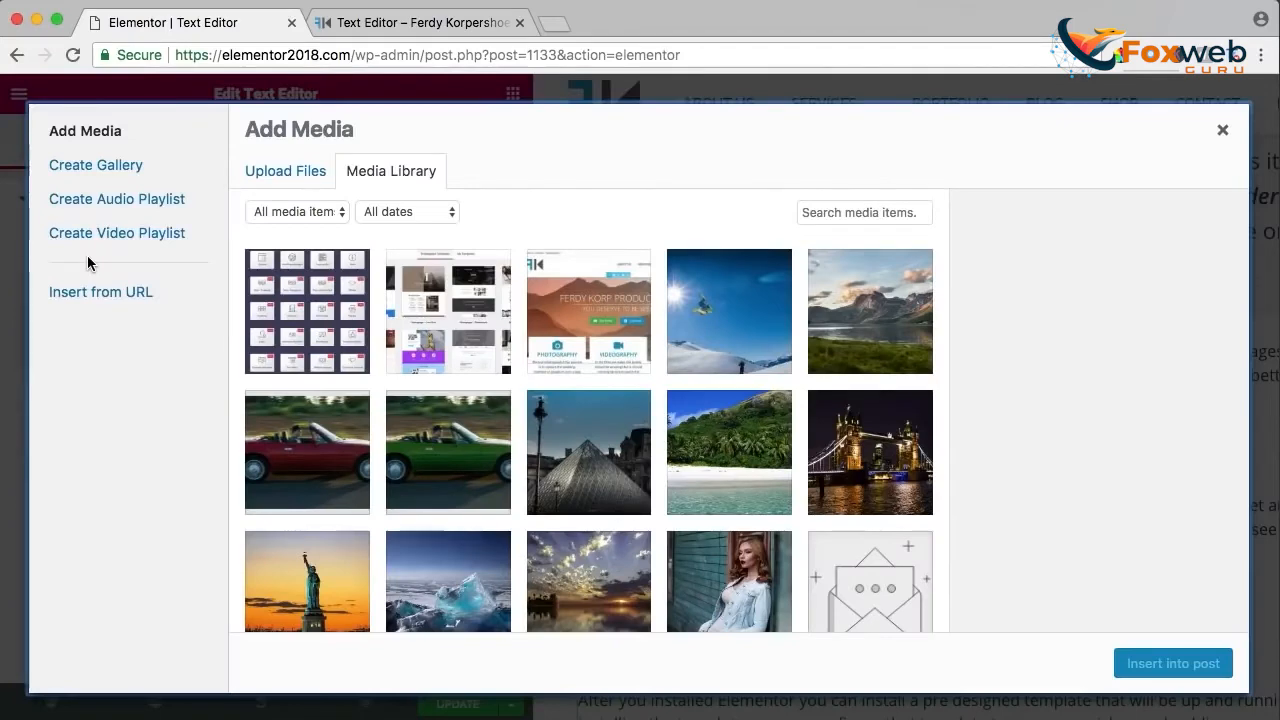
pyautogui.click(463, 322)
pyautogui.scroll(-5, 1107, 488)
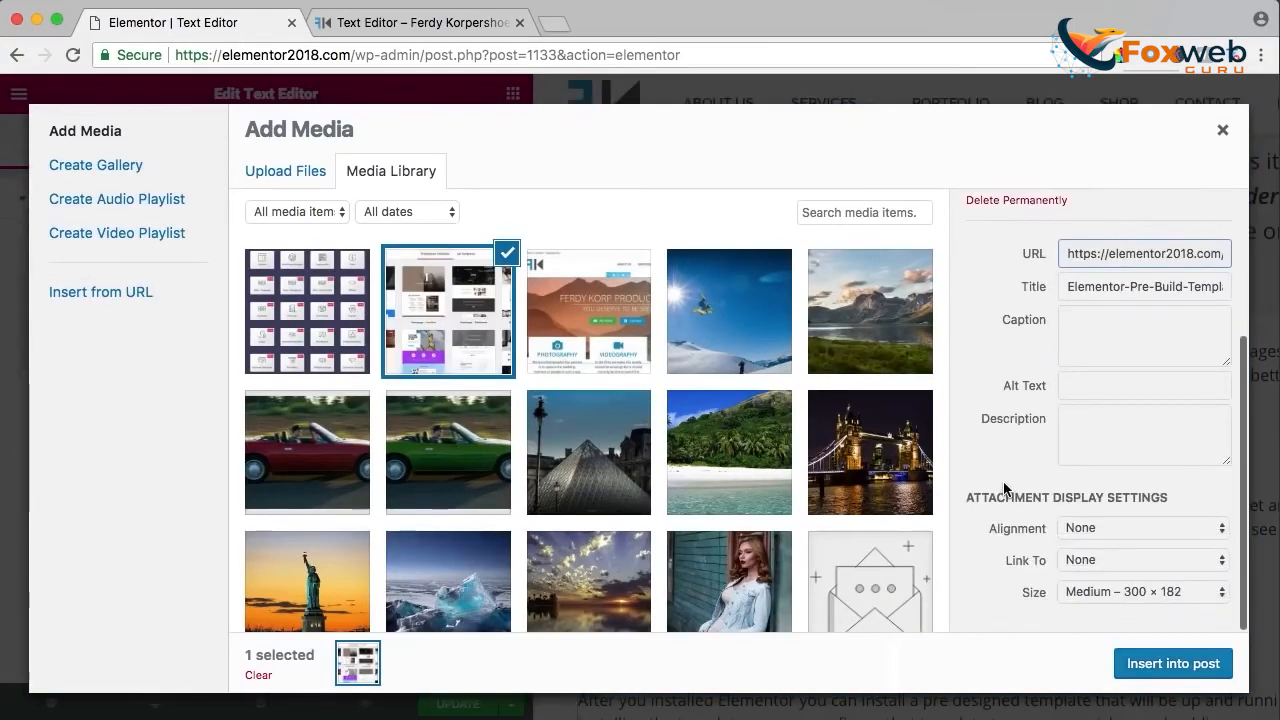
pyautogui.click(1060, 532)
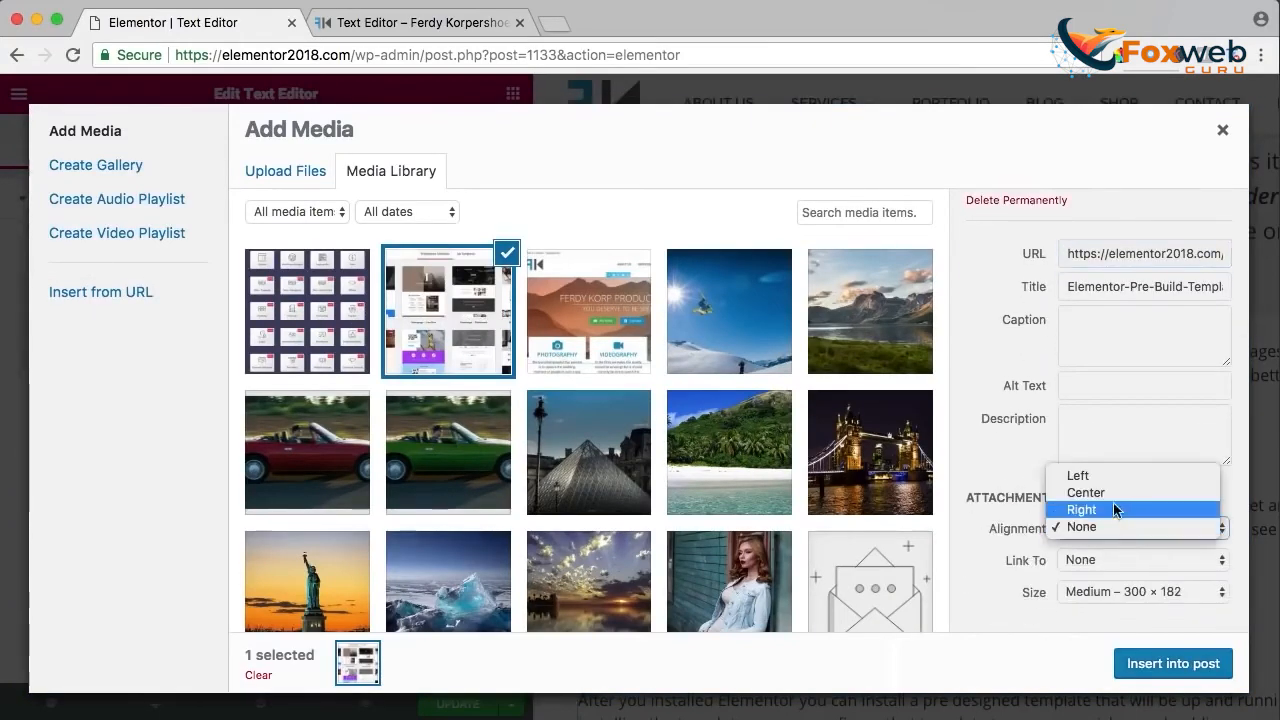
pyautogui.click(1109, 497)
pyautogui.click(1100, 556)
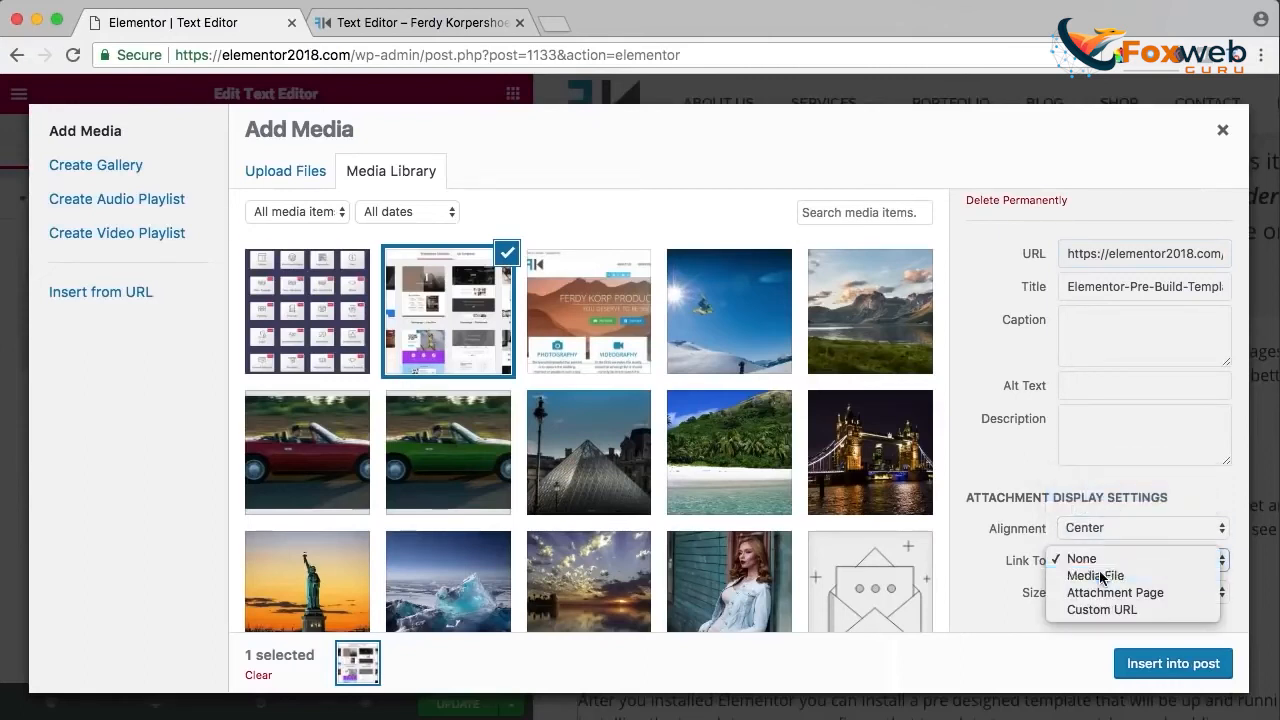
pyautogui.click(1085, 575)
pyautogui.click(1099, 620)
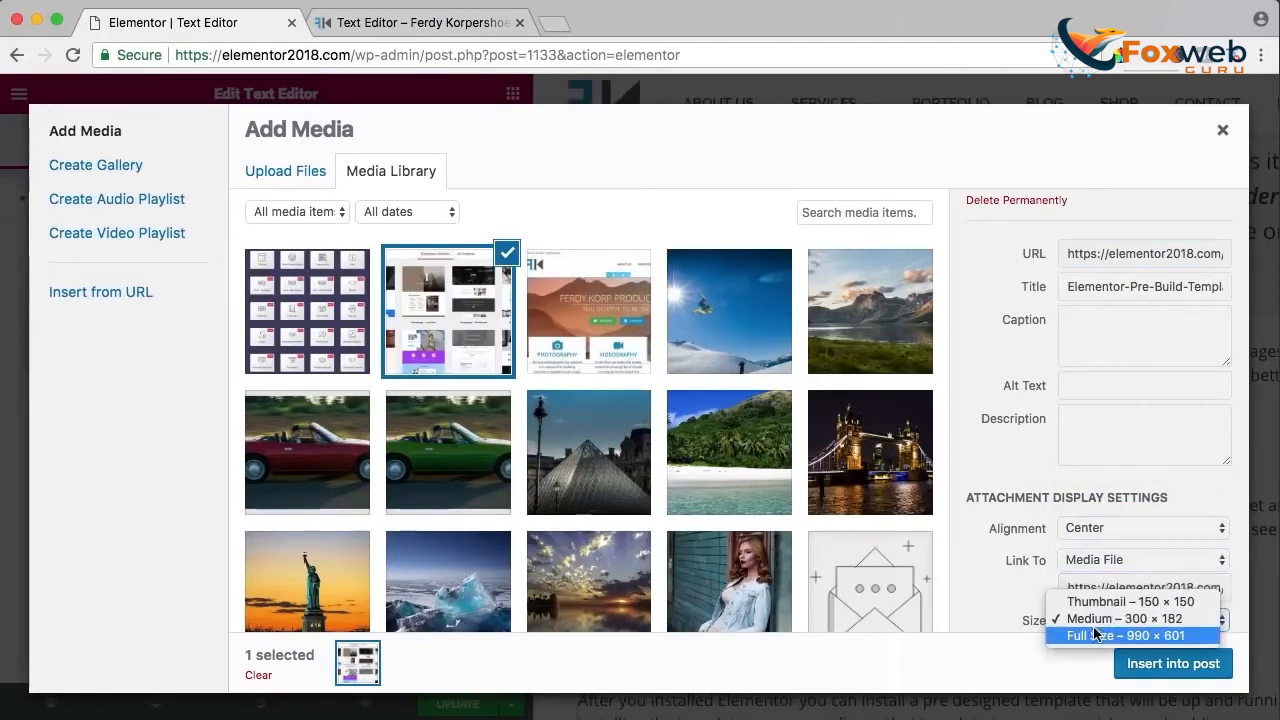
pyautogui.click(1096, 636)
pyautogui.click(1160, 664)
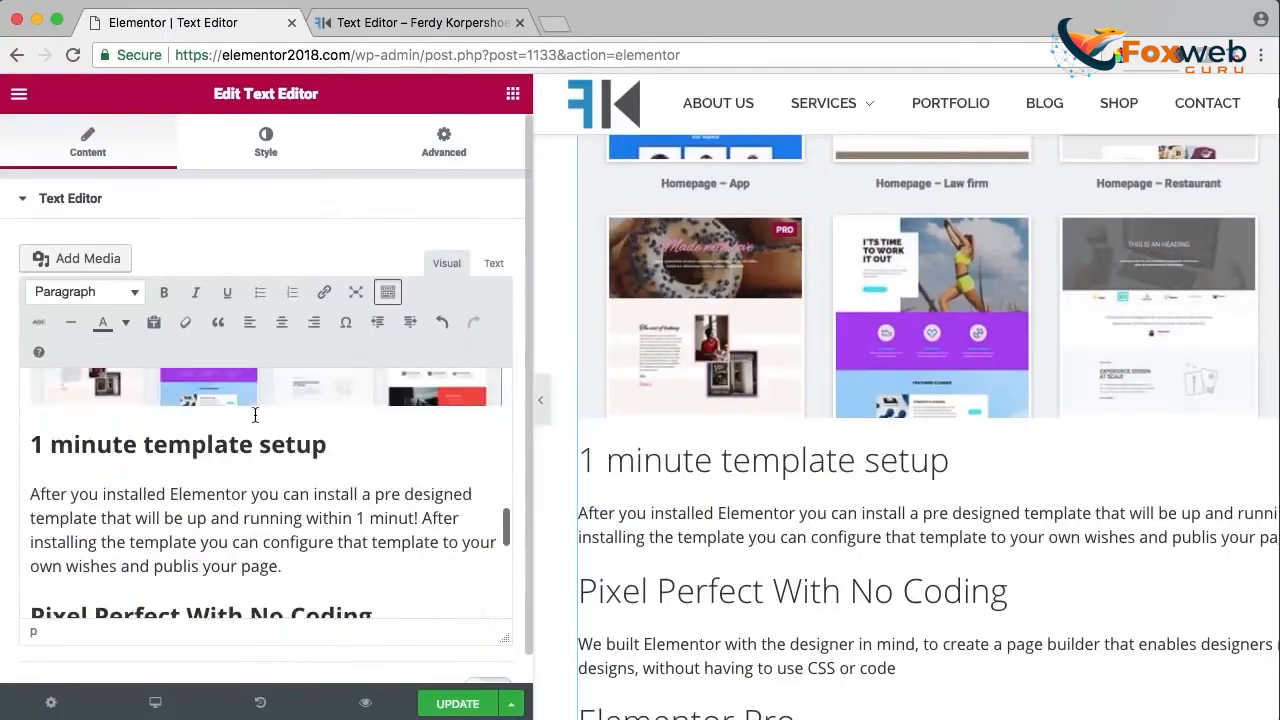
# Insert the Elementor-Pro-Elements image below the Elementor Pro paragraph, centred, media-linked, at Full Size – 912 × 636, and save the page.
pyautogui.scroll(-8, 300, 500)
pyautogui.scroll(-3, 300, 521)
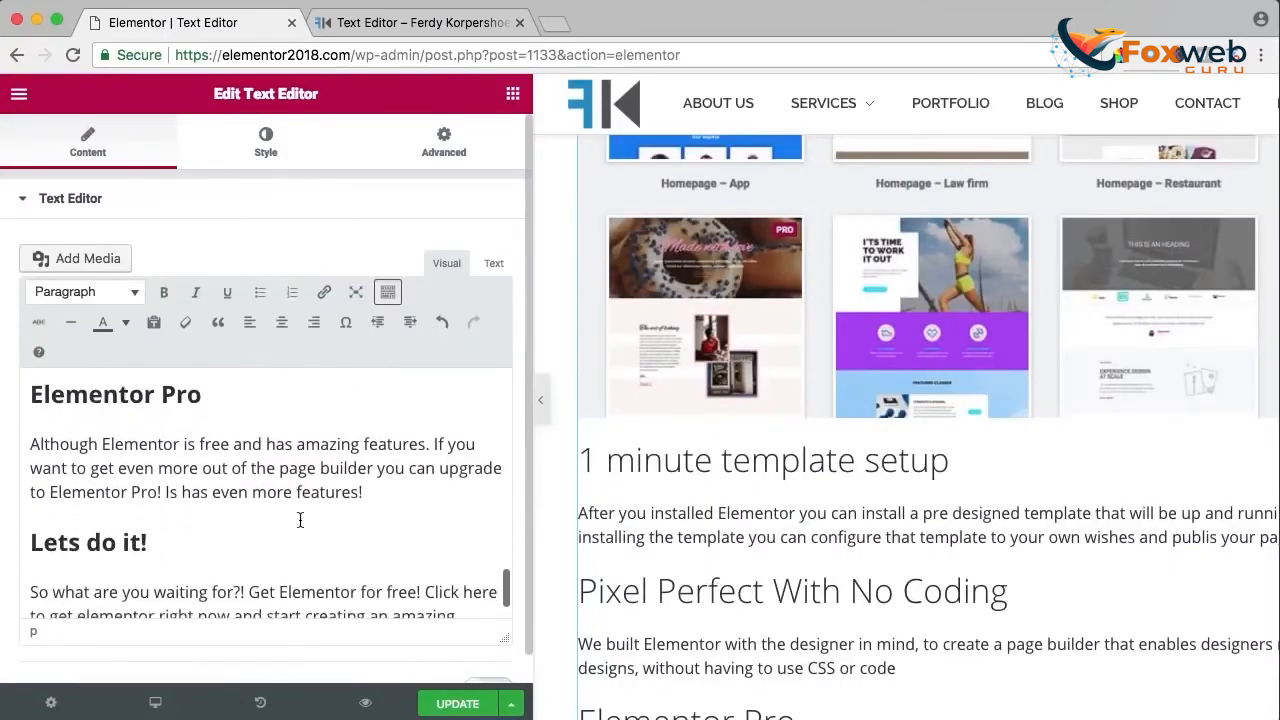
pyautogui.press('Return')
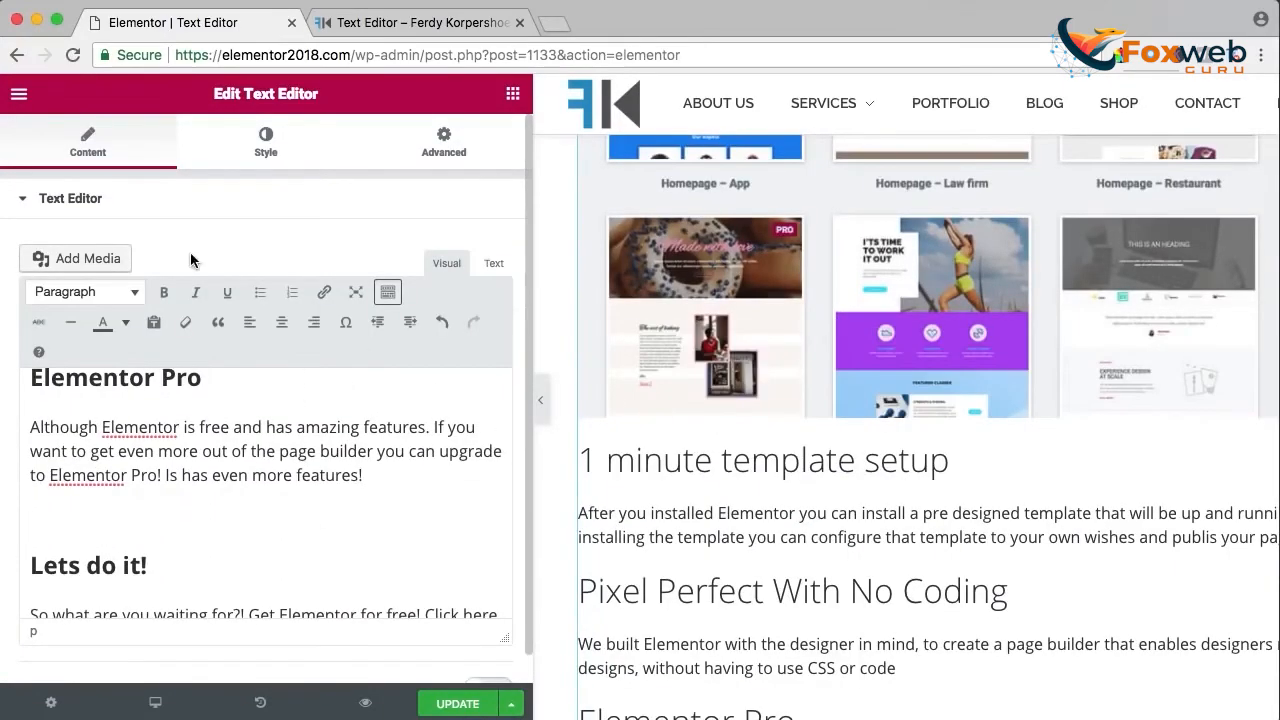
pyautogui.click(110, 259)
pyautogui.click(340, 312)
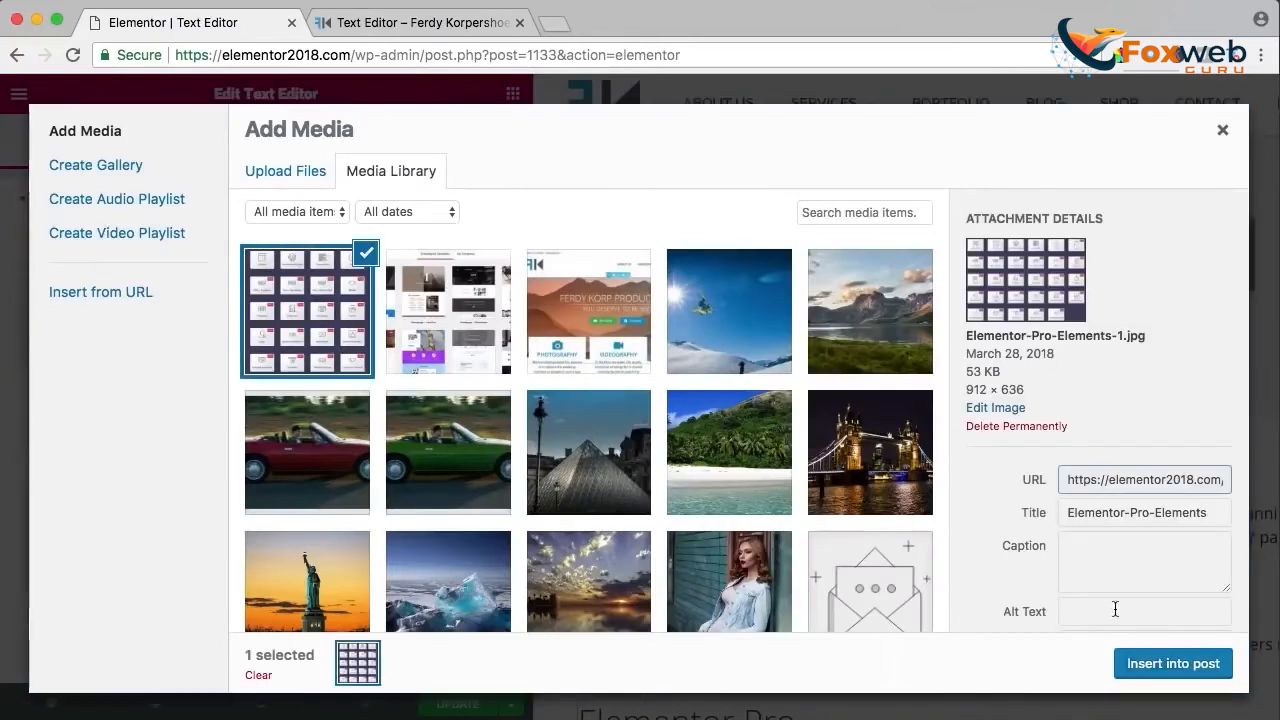
pyautogui.scroll(-3, 1100, 600)
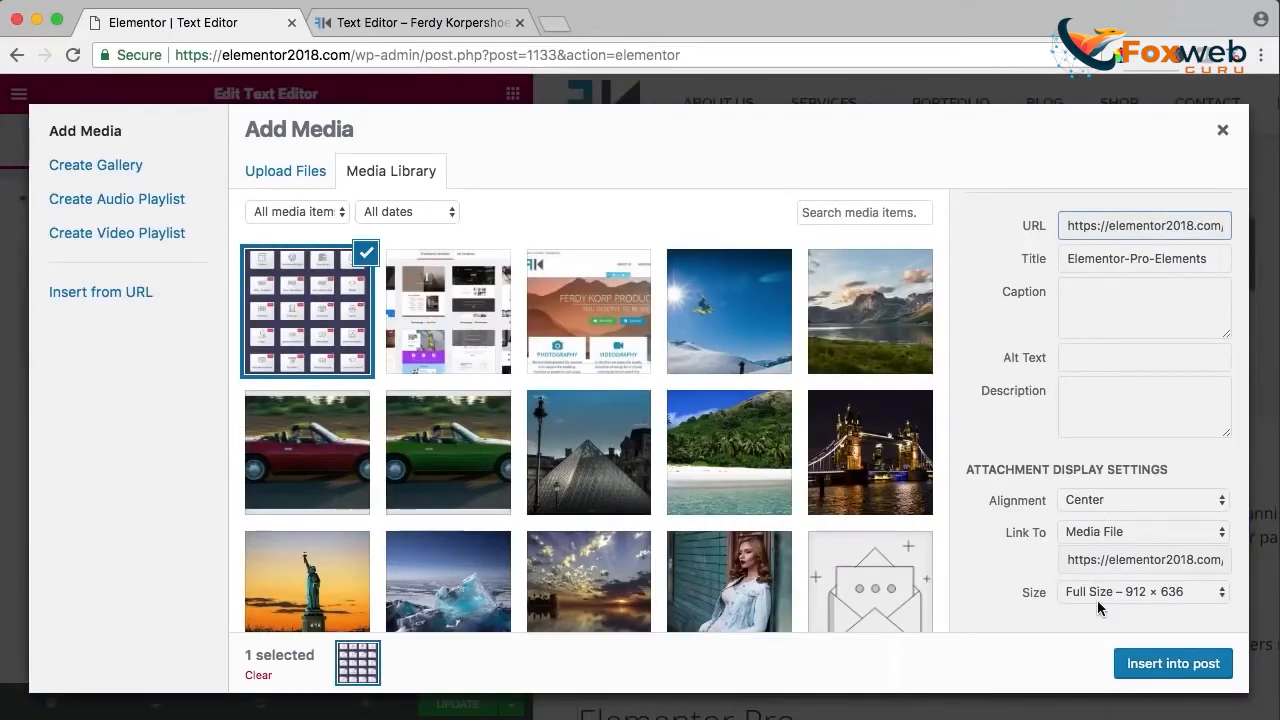
pyautogui.click(1157, 666)
pyautogui.click(455, 703)
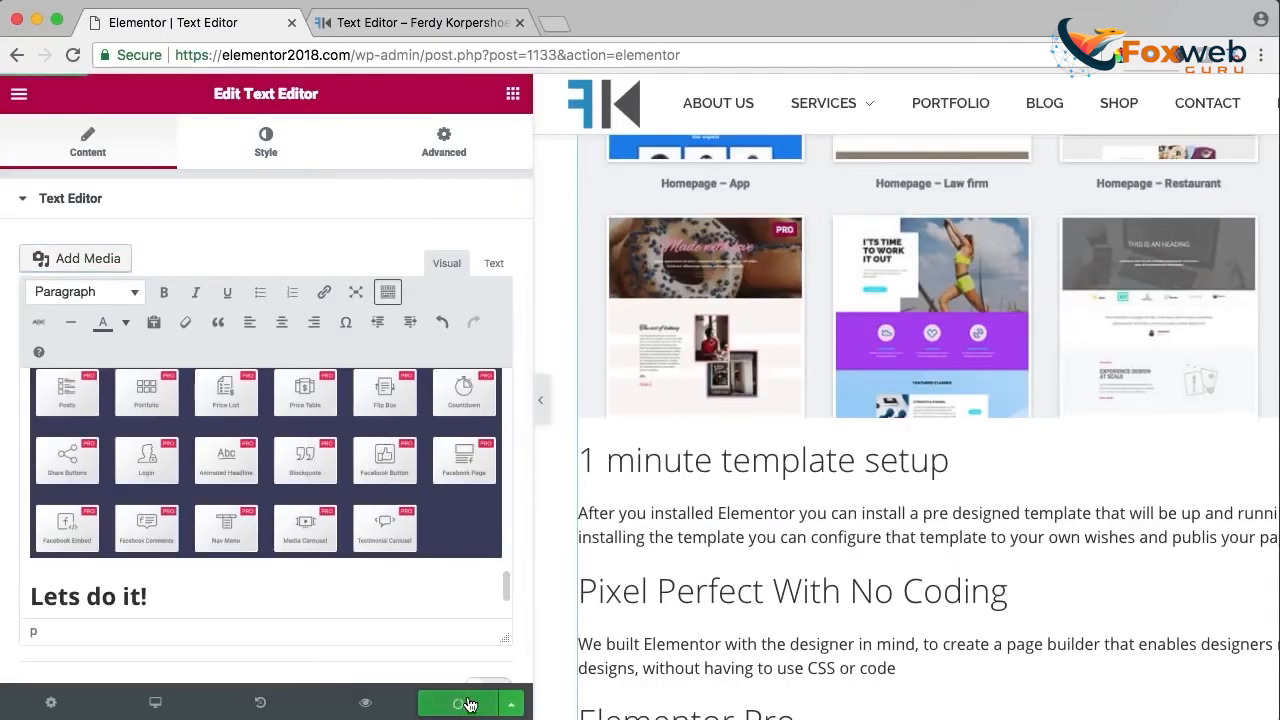
# Reload the page preview, check the blockquote and text formatting, and test the demo's link in the Responsive paragraph.
pyautogui.hotkey('ctrl', 'Tab')
pyautogui.press('super+r')
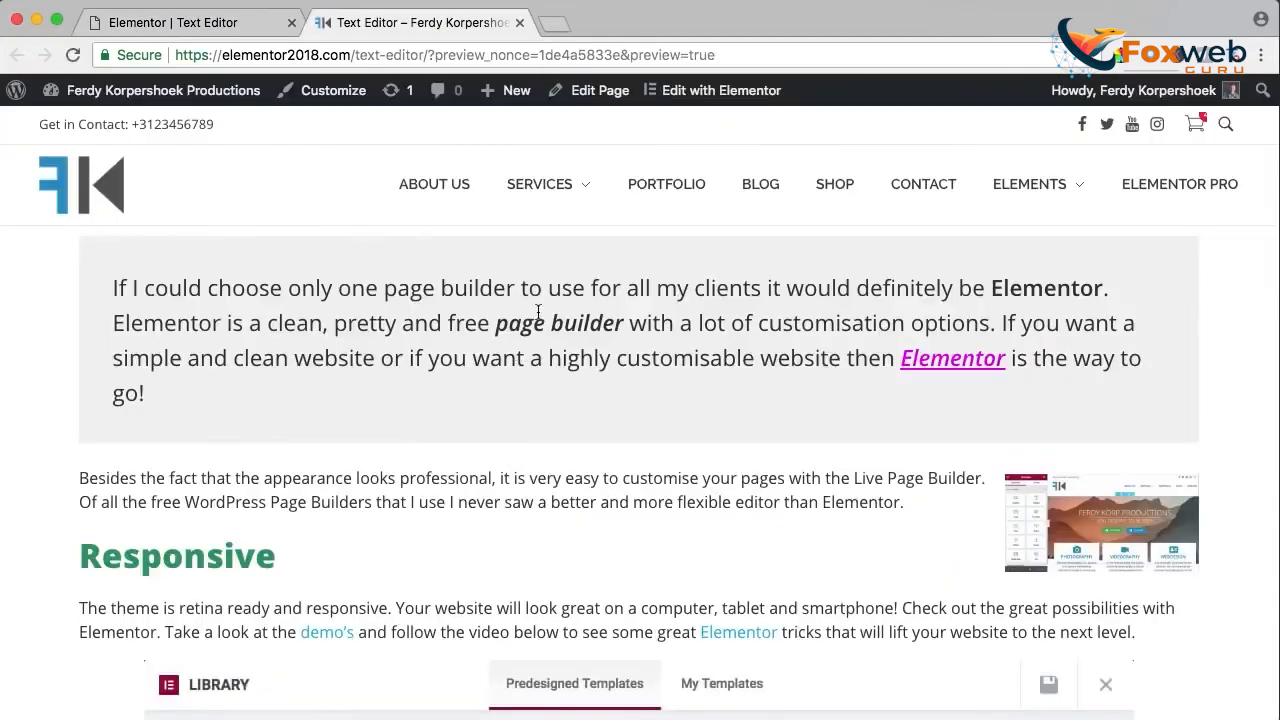
pyautogui.moveTo(495, 322); pyautogui.dragTo(585, 323)
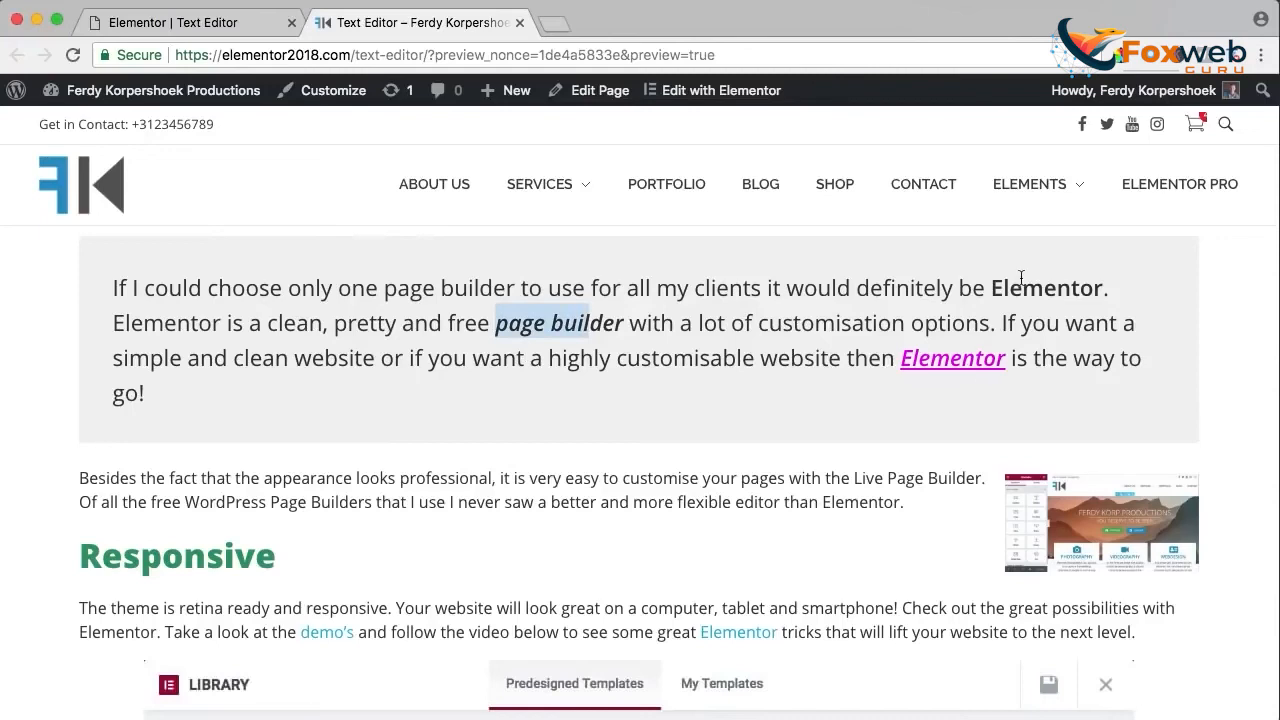
pyautogui.scroll(-4, 581, 417)
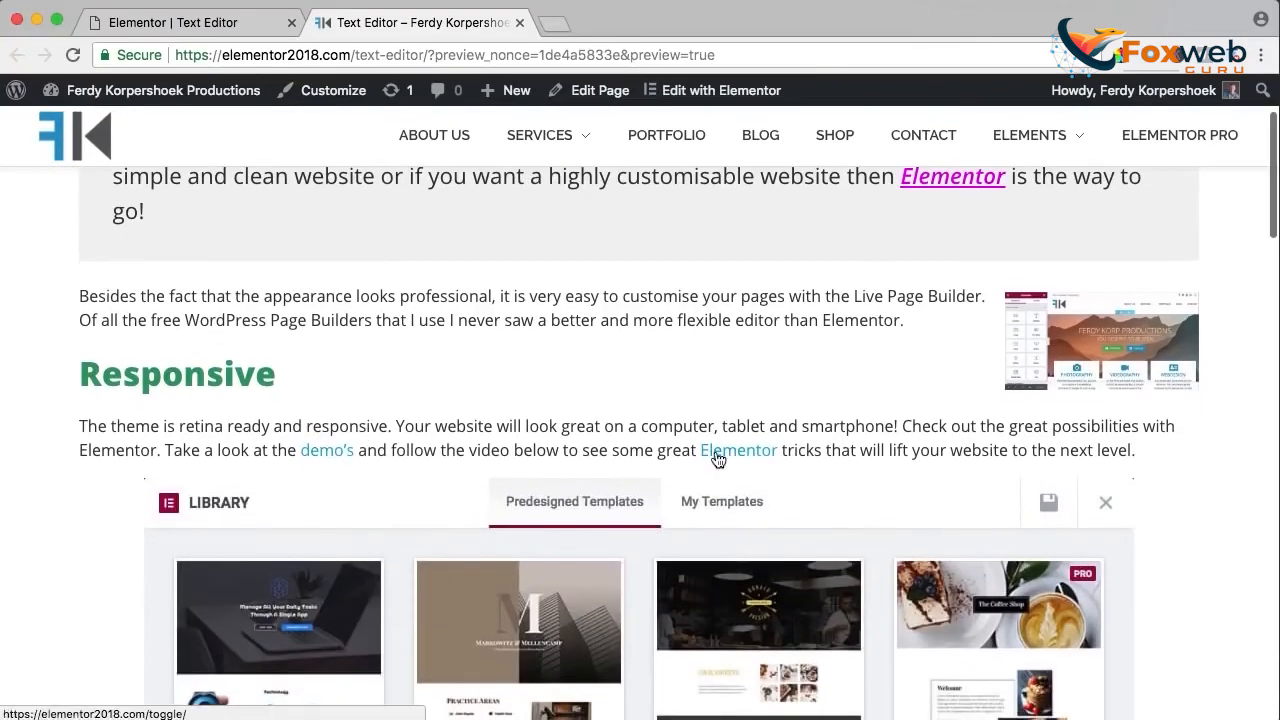
pyautogui.click(327, 452)
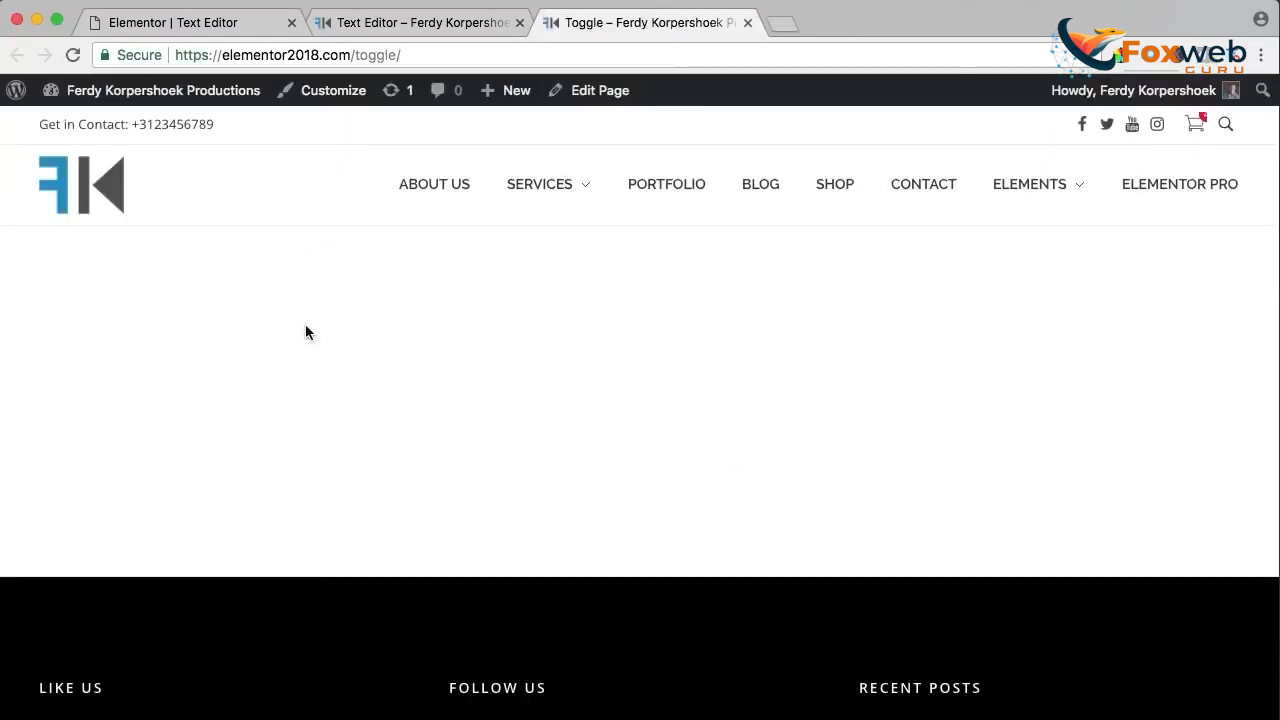
pyautogui.click(747, 23)
# Test the enlarged view of the templates image in the preview and look through the rest of the page.
pyautogui.scroll(-5, 694, 391)
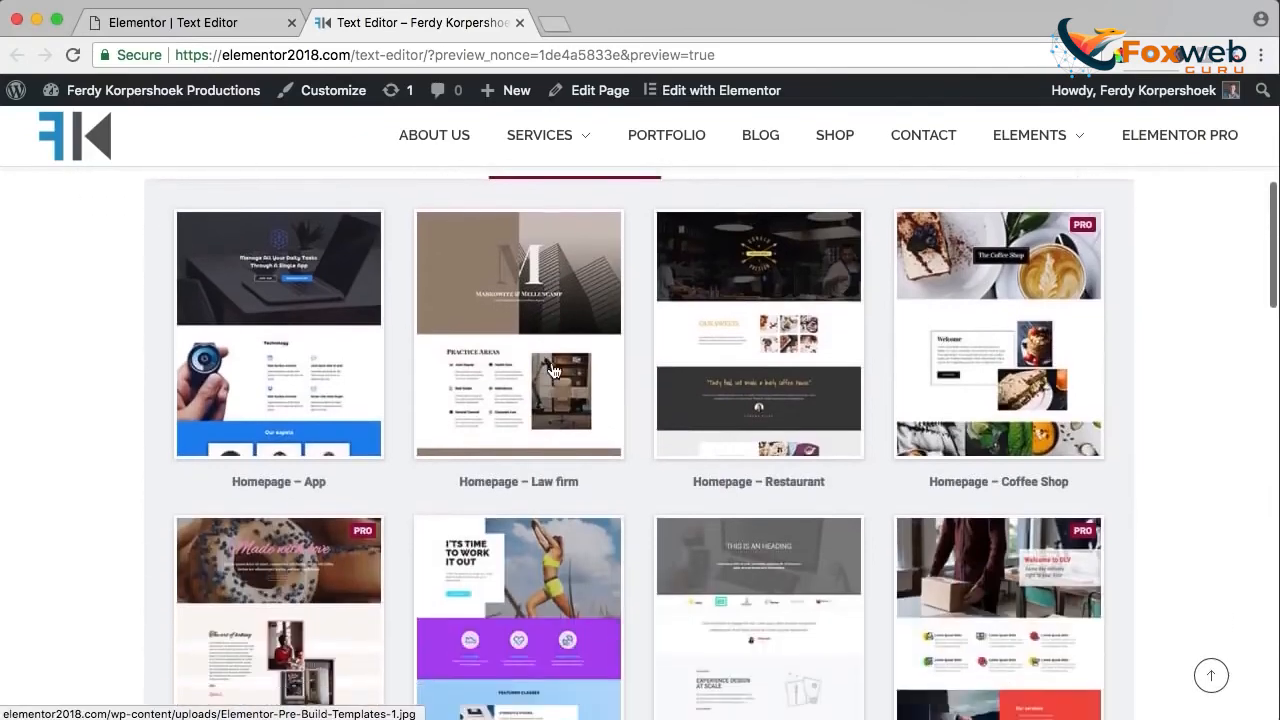
pyautogui.click(552, 372)
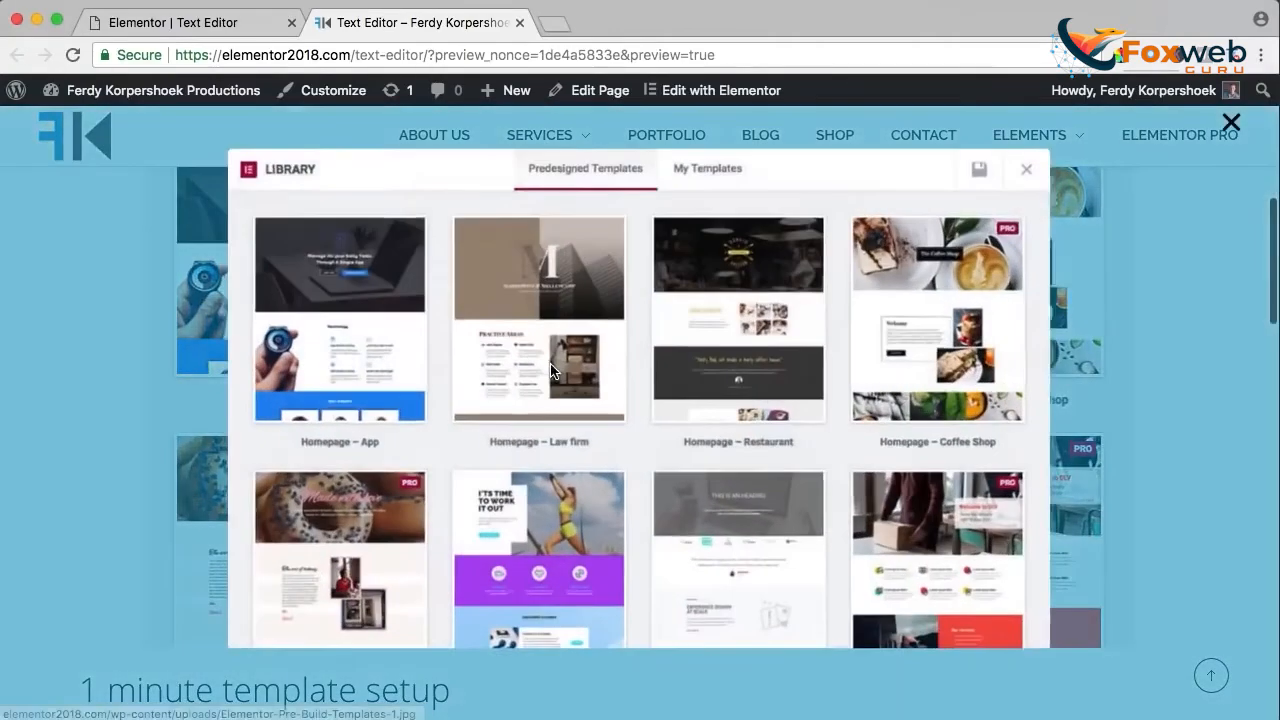
pyautogui.click(1231, 123)
pyautogui.scroll(-10, 564, 398)
pyautogui.scroll(-4, 564, 398)
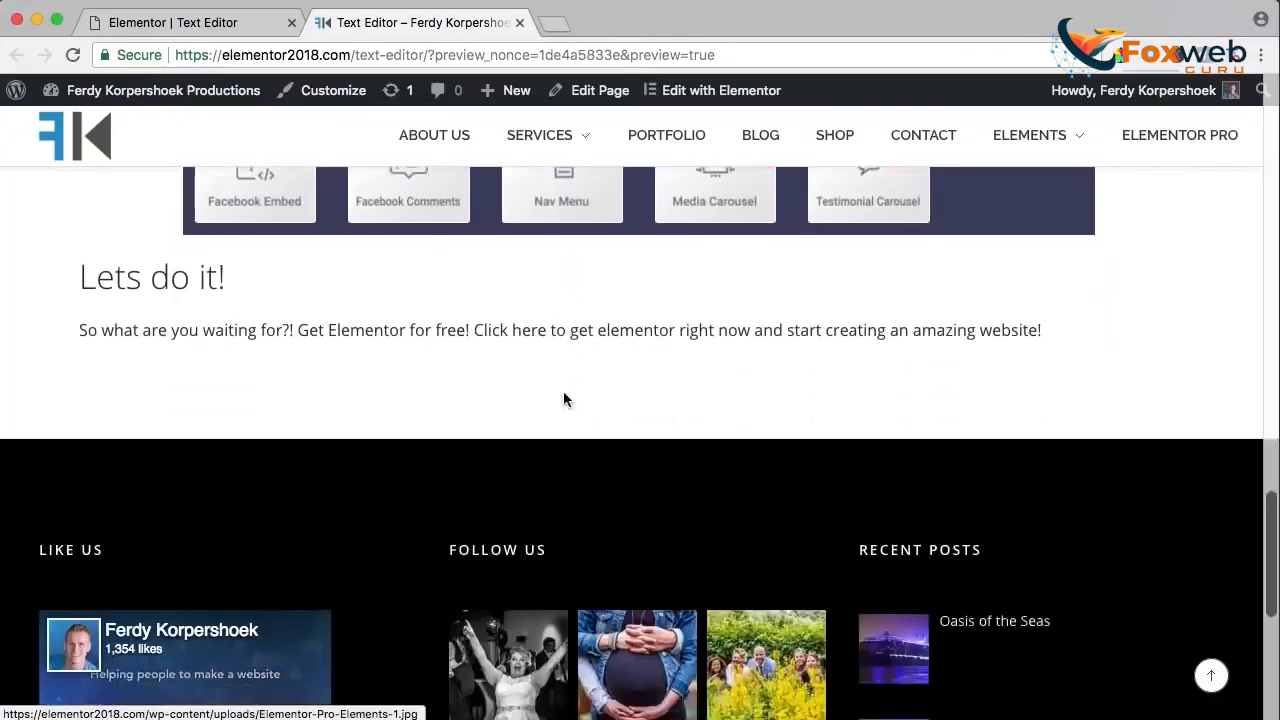
pyautogui.scroll(10, 564, 400)
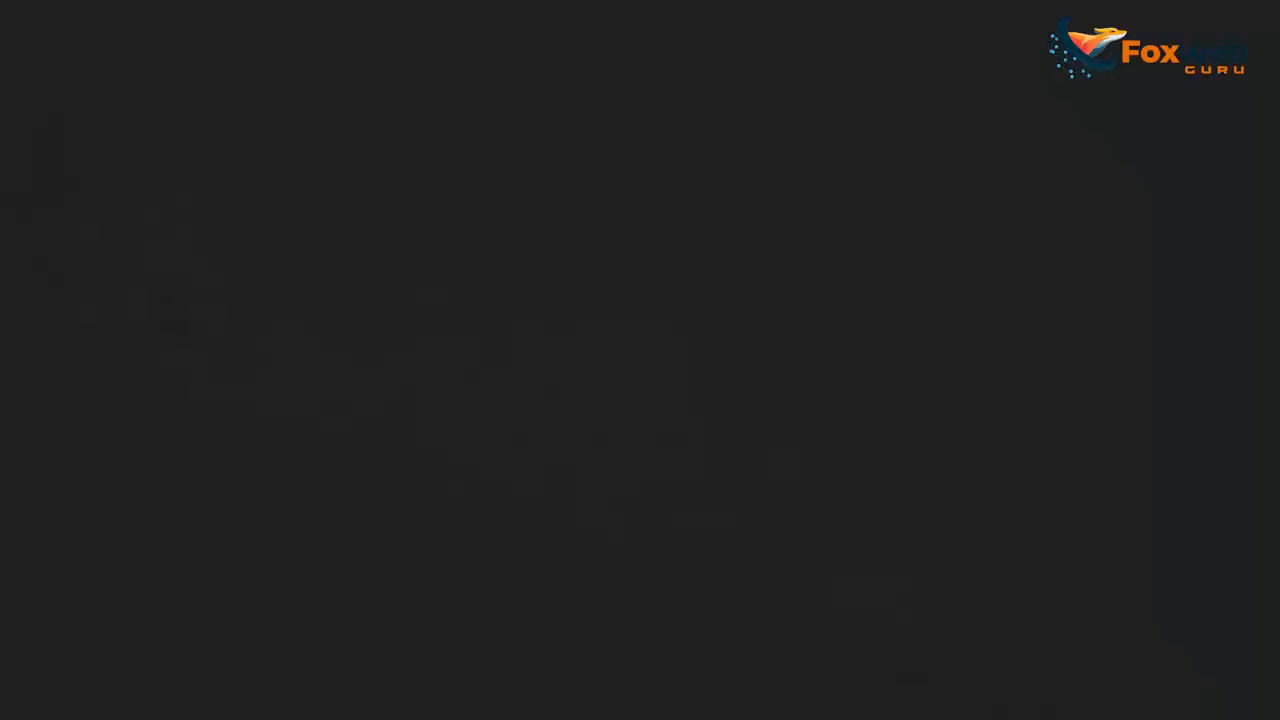